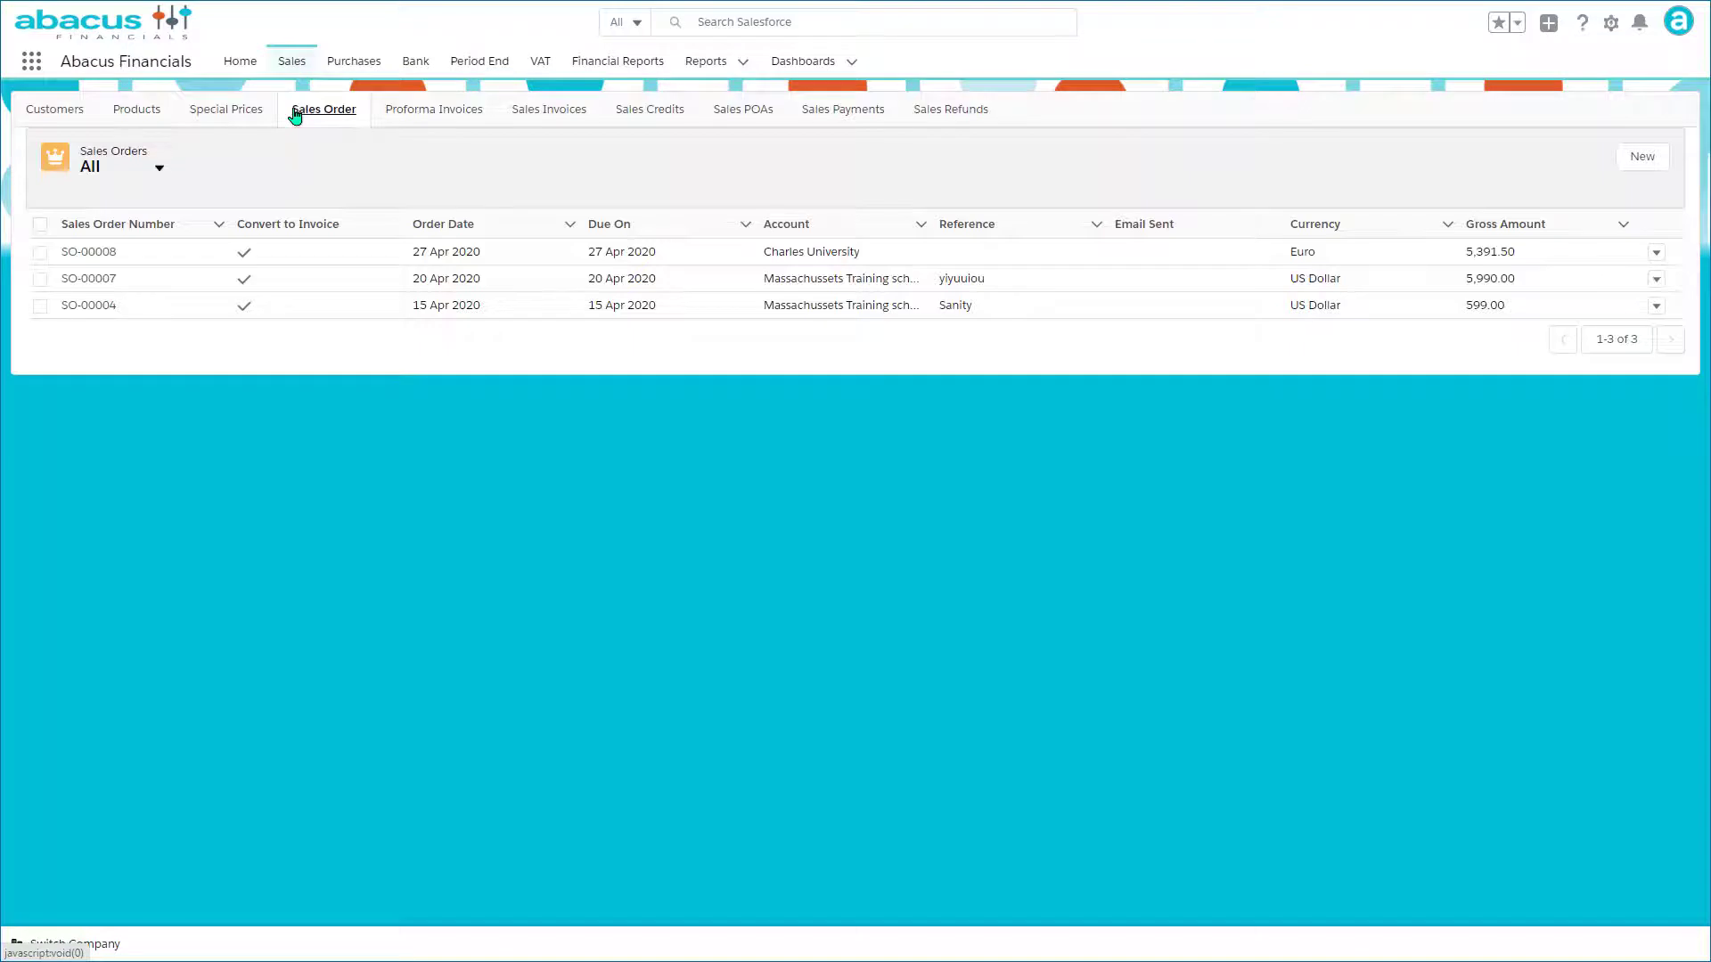
- Create a new sales order for the Charles University account
left_click(1642, 159)
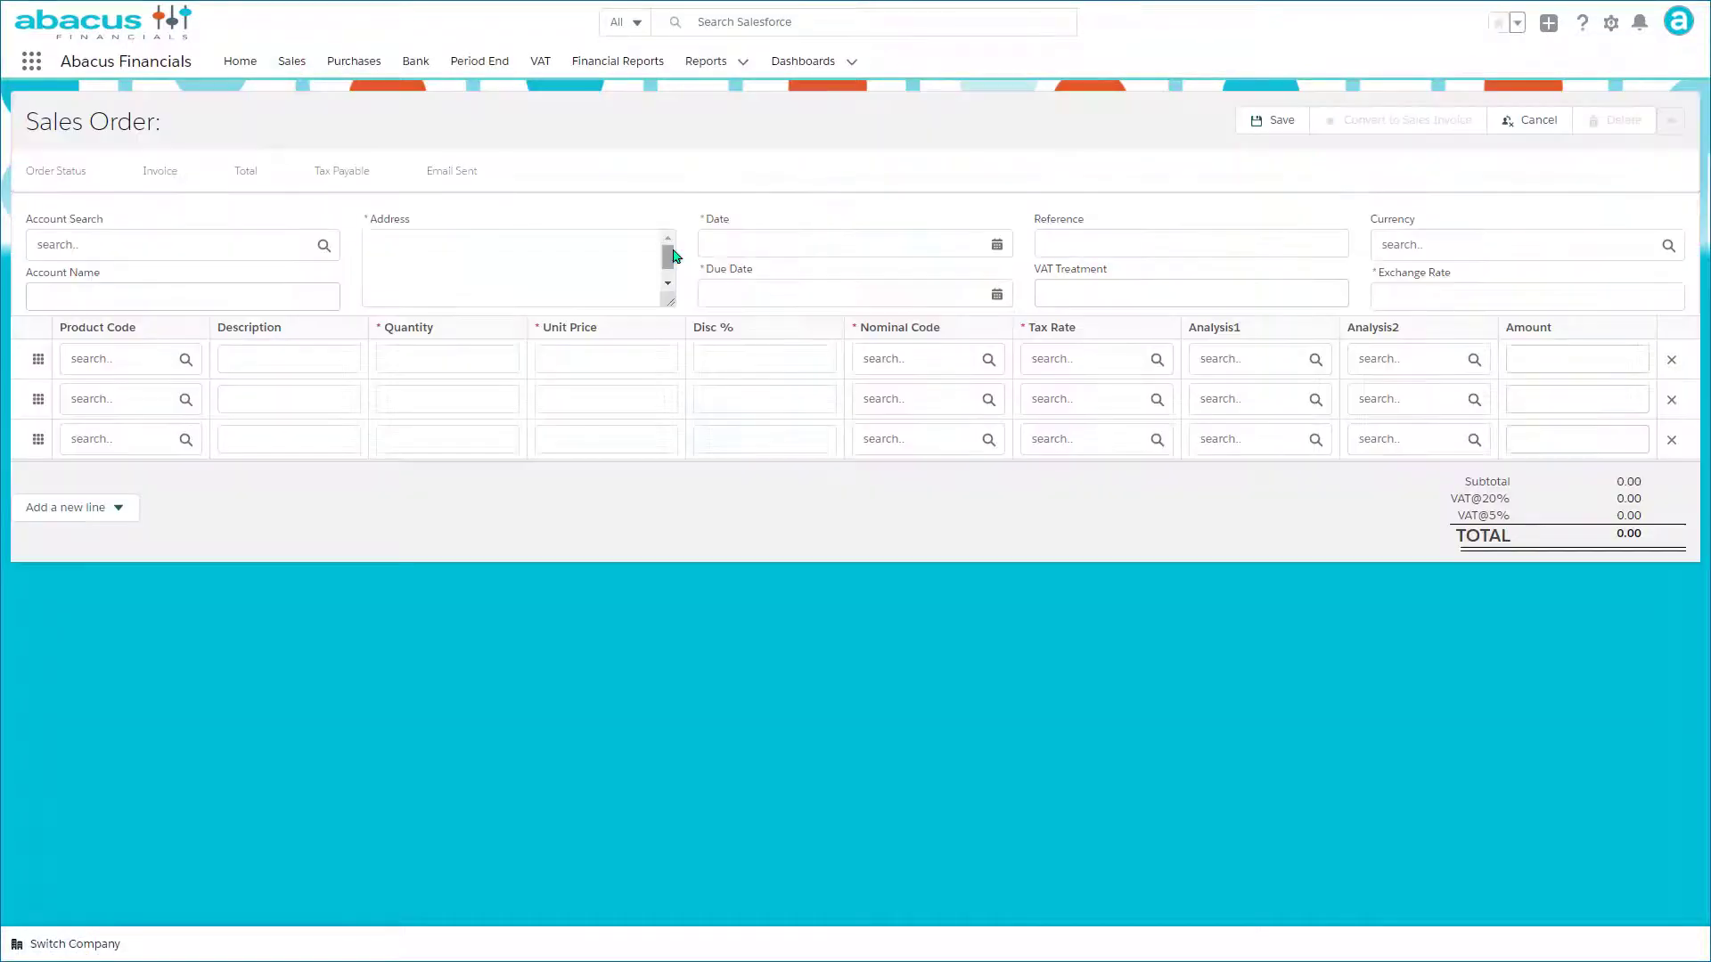
left_click(143, 245)
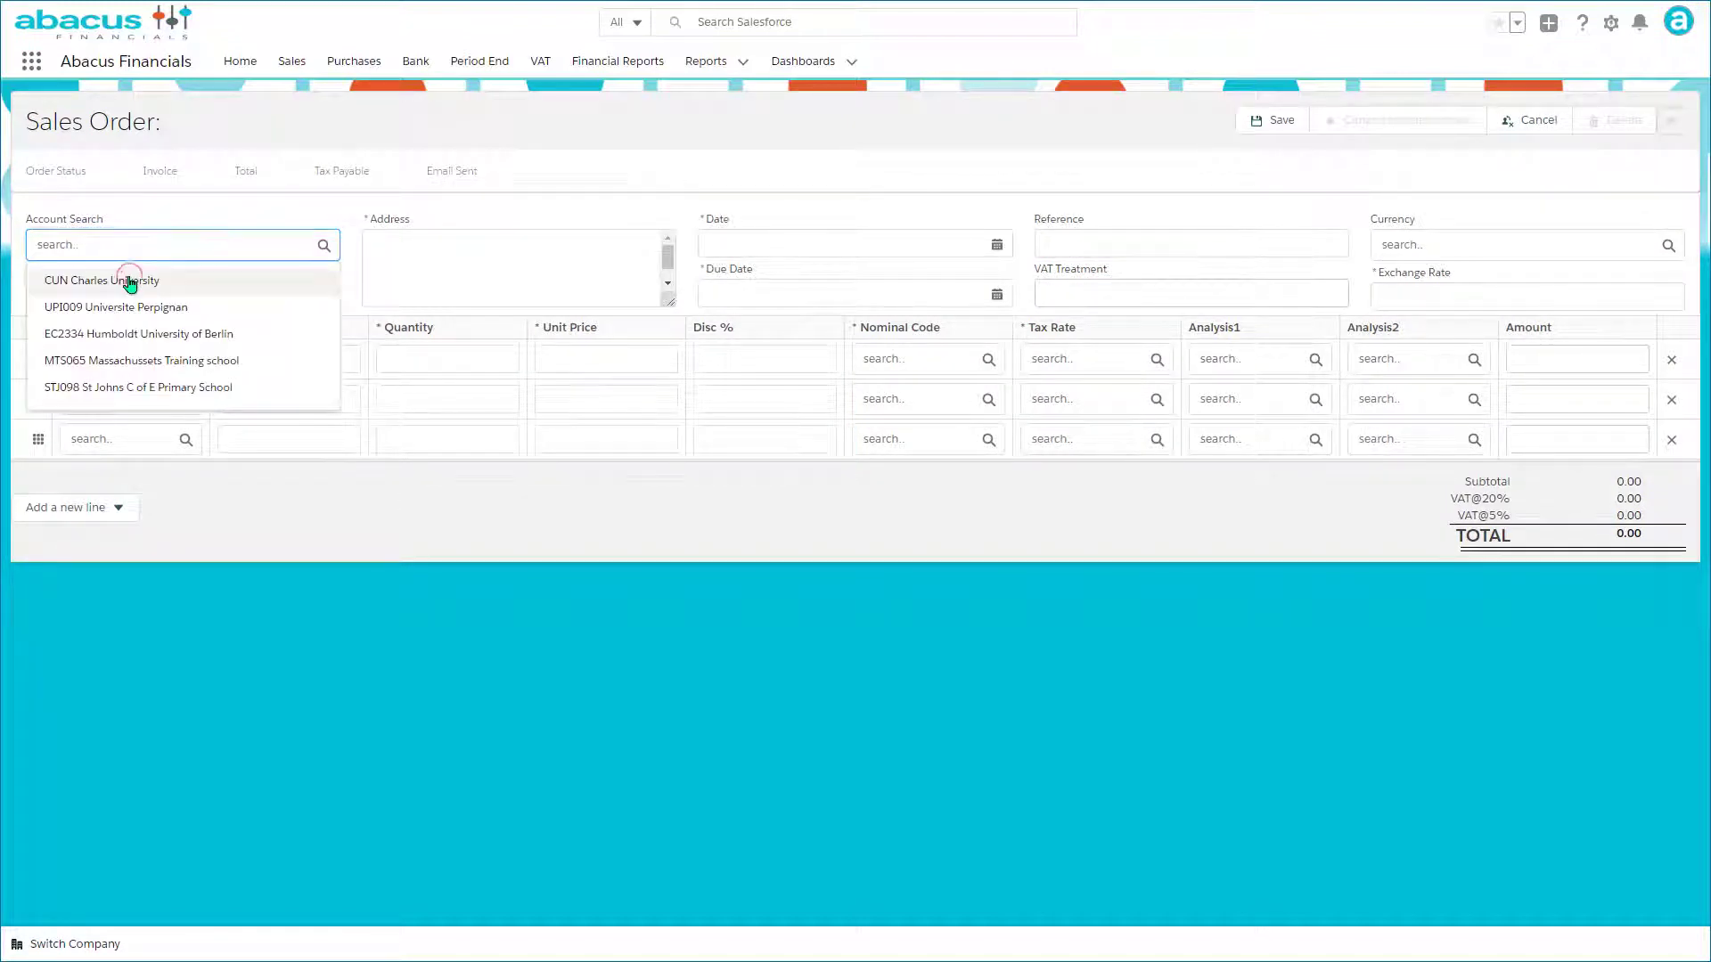
left_click(131, 280)
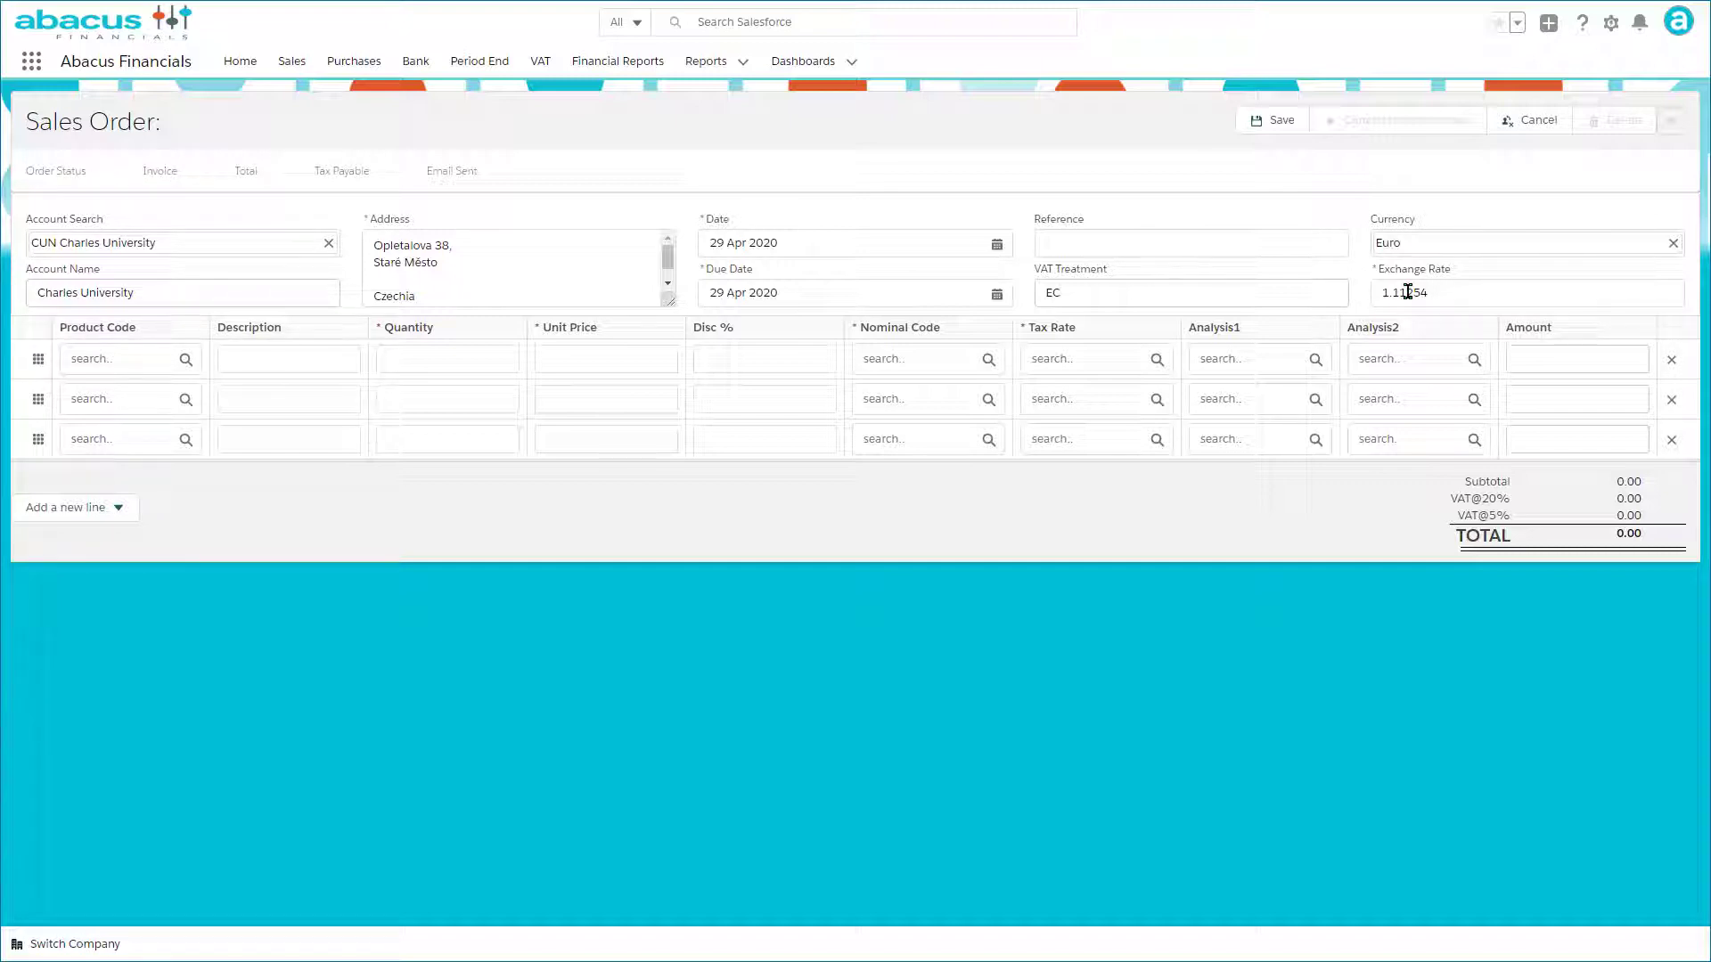
- Add TTS432 TriTech Solutions as the first order line with a quantity of 12 and a 5% discount
left_click(99, 359)
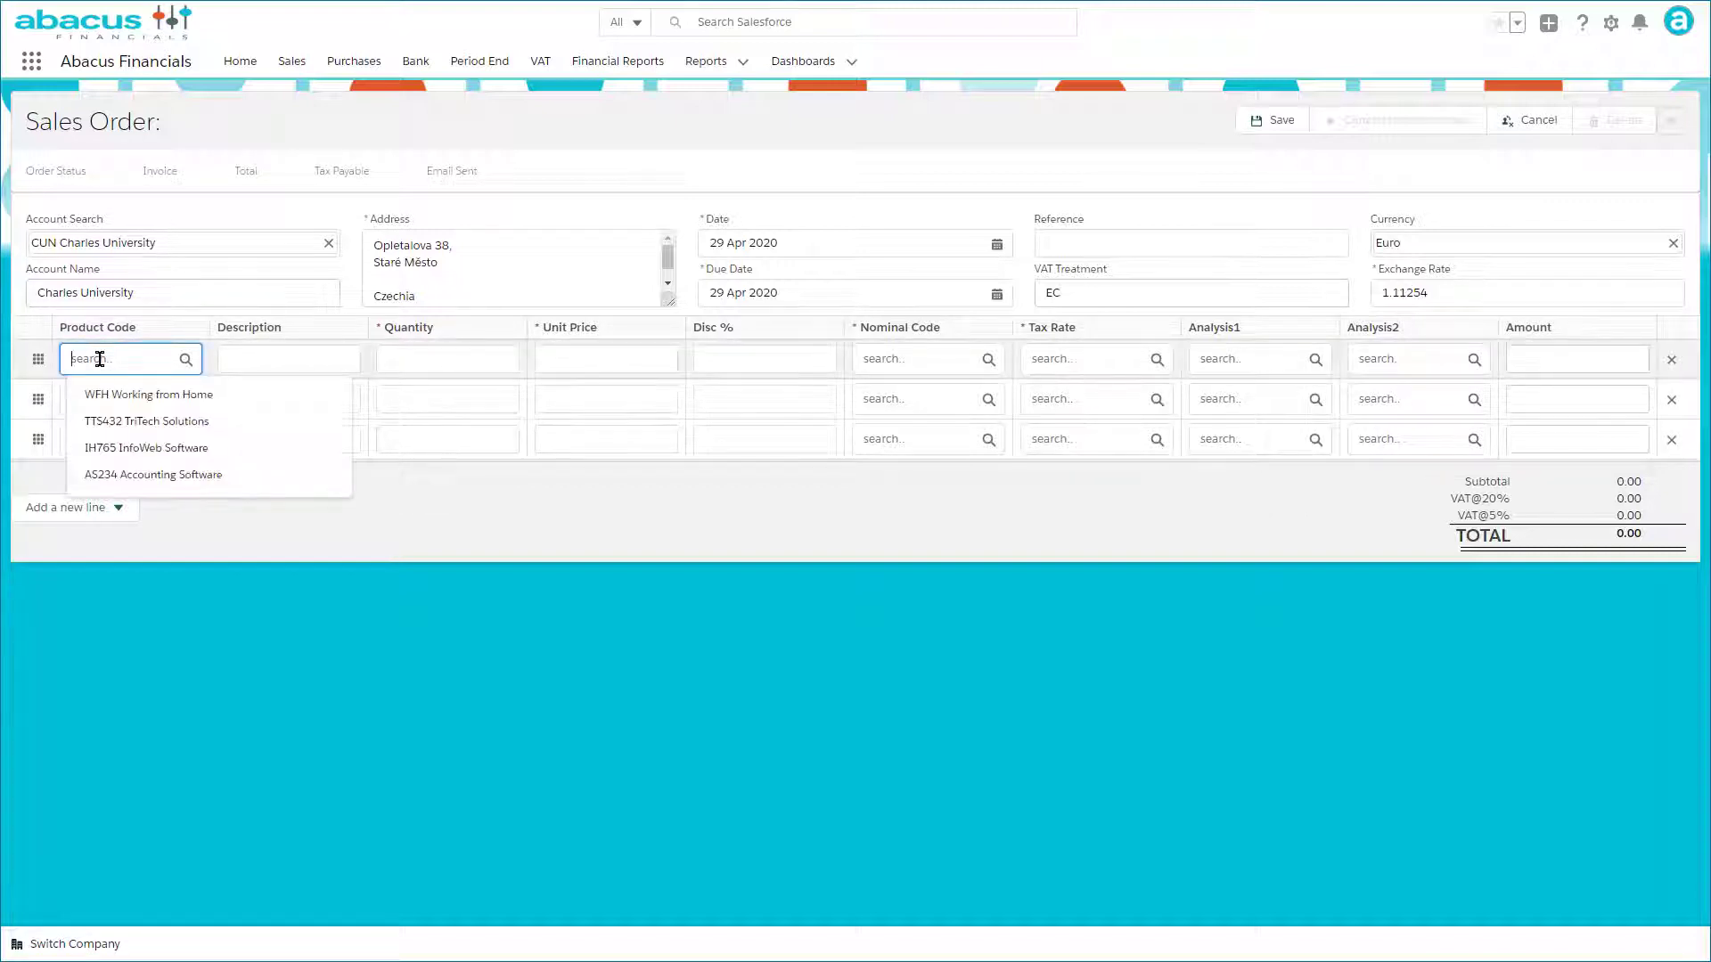
left_click(103, 421)
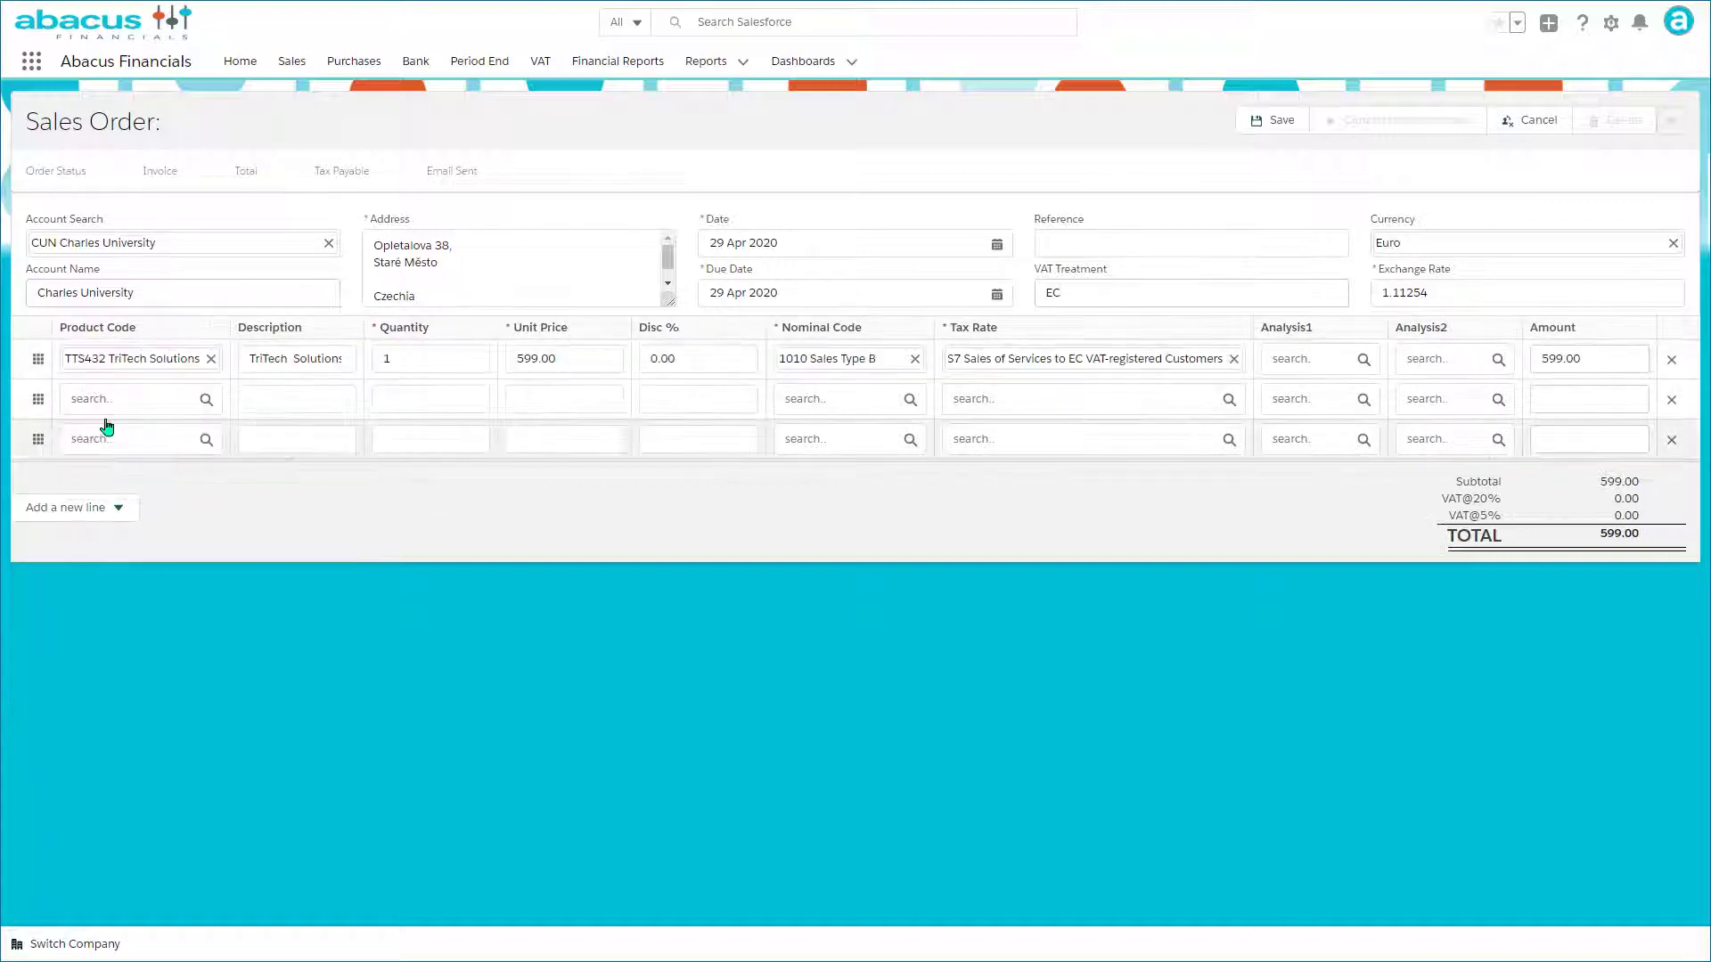
left_click(439, 361)
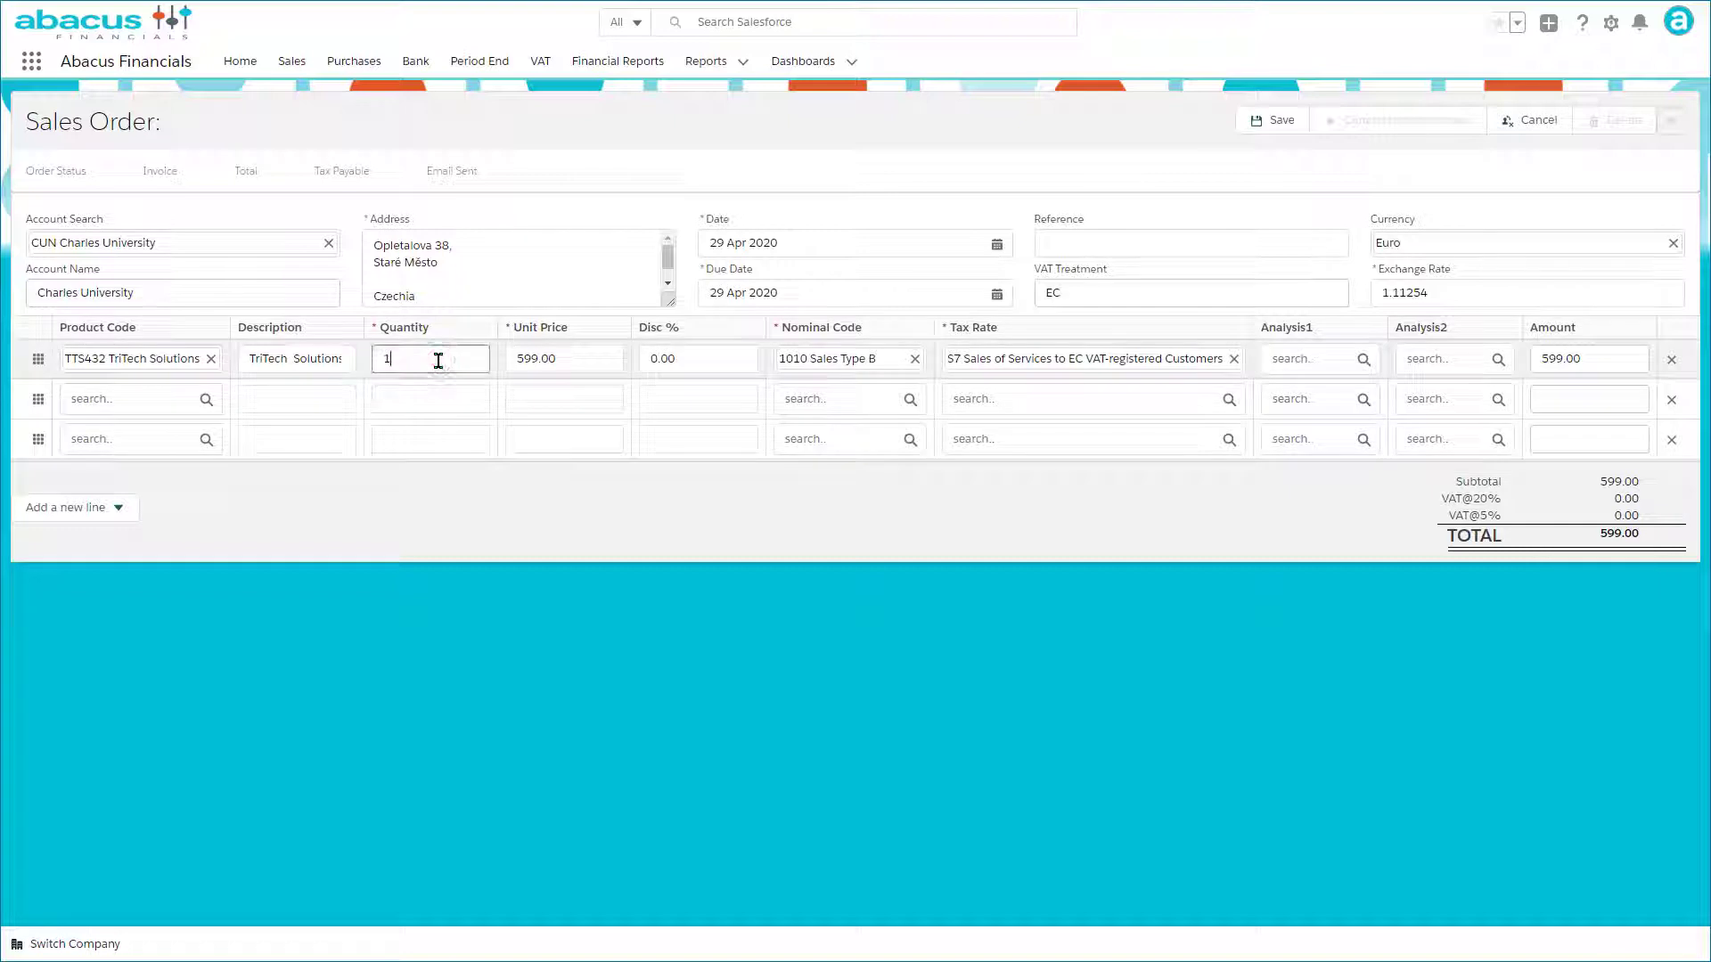
type("2")
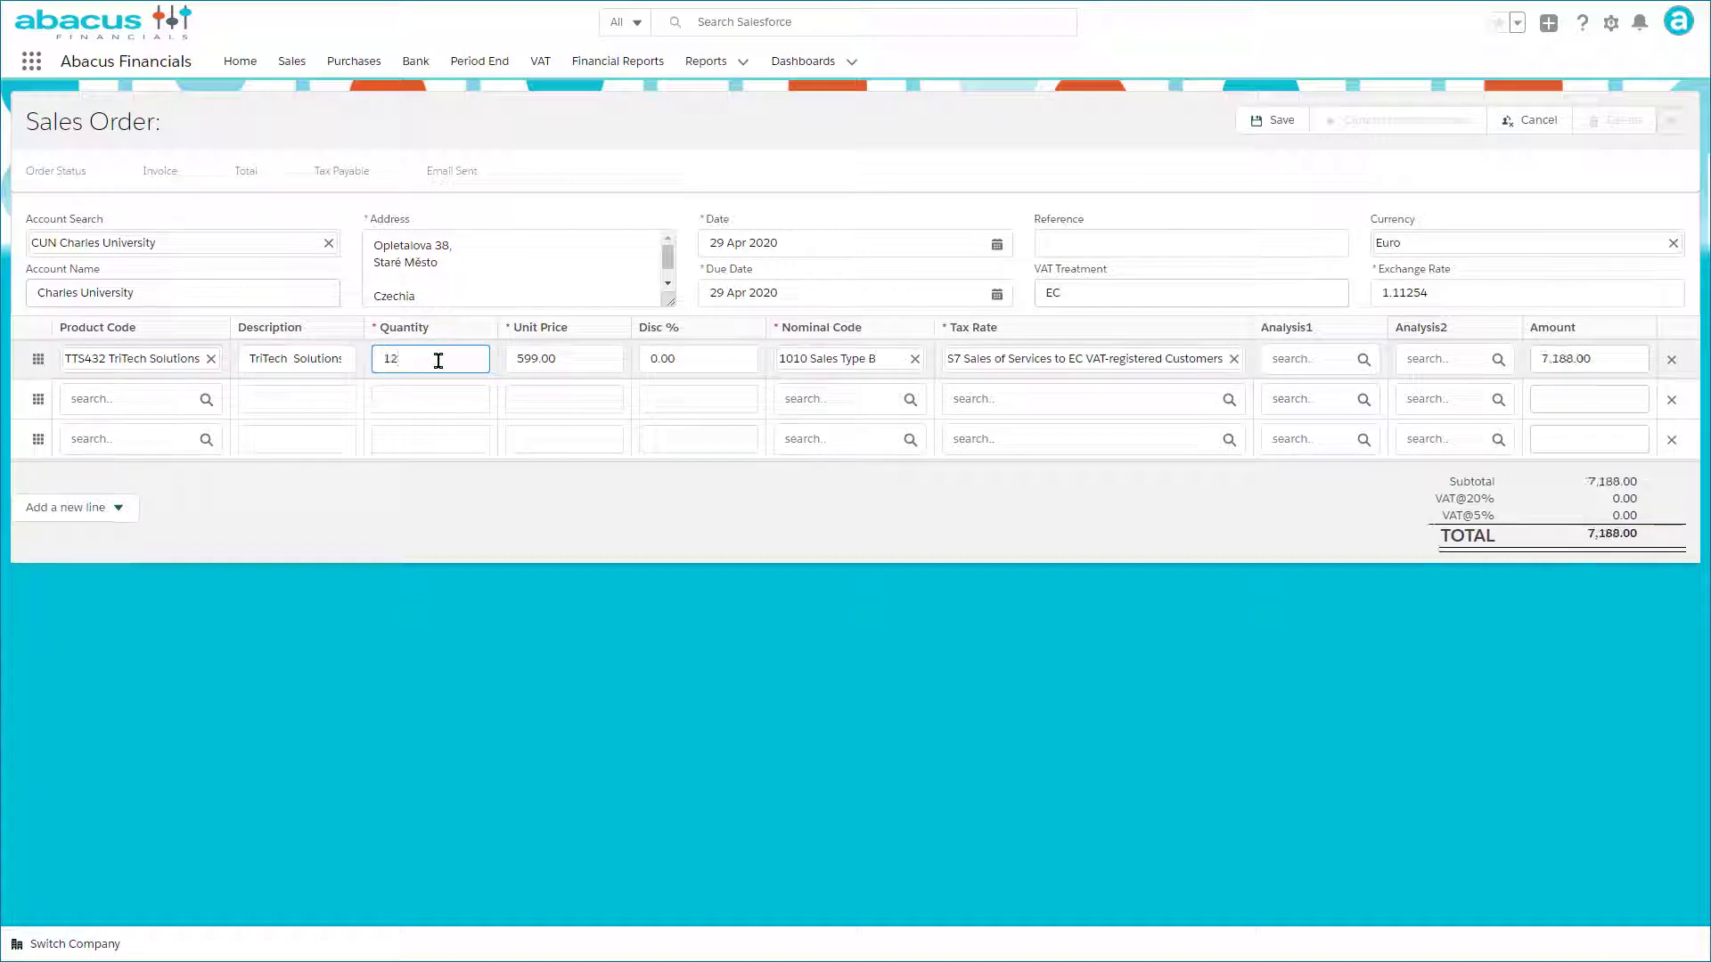
key("Tab")
key("Tab")
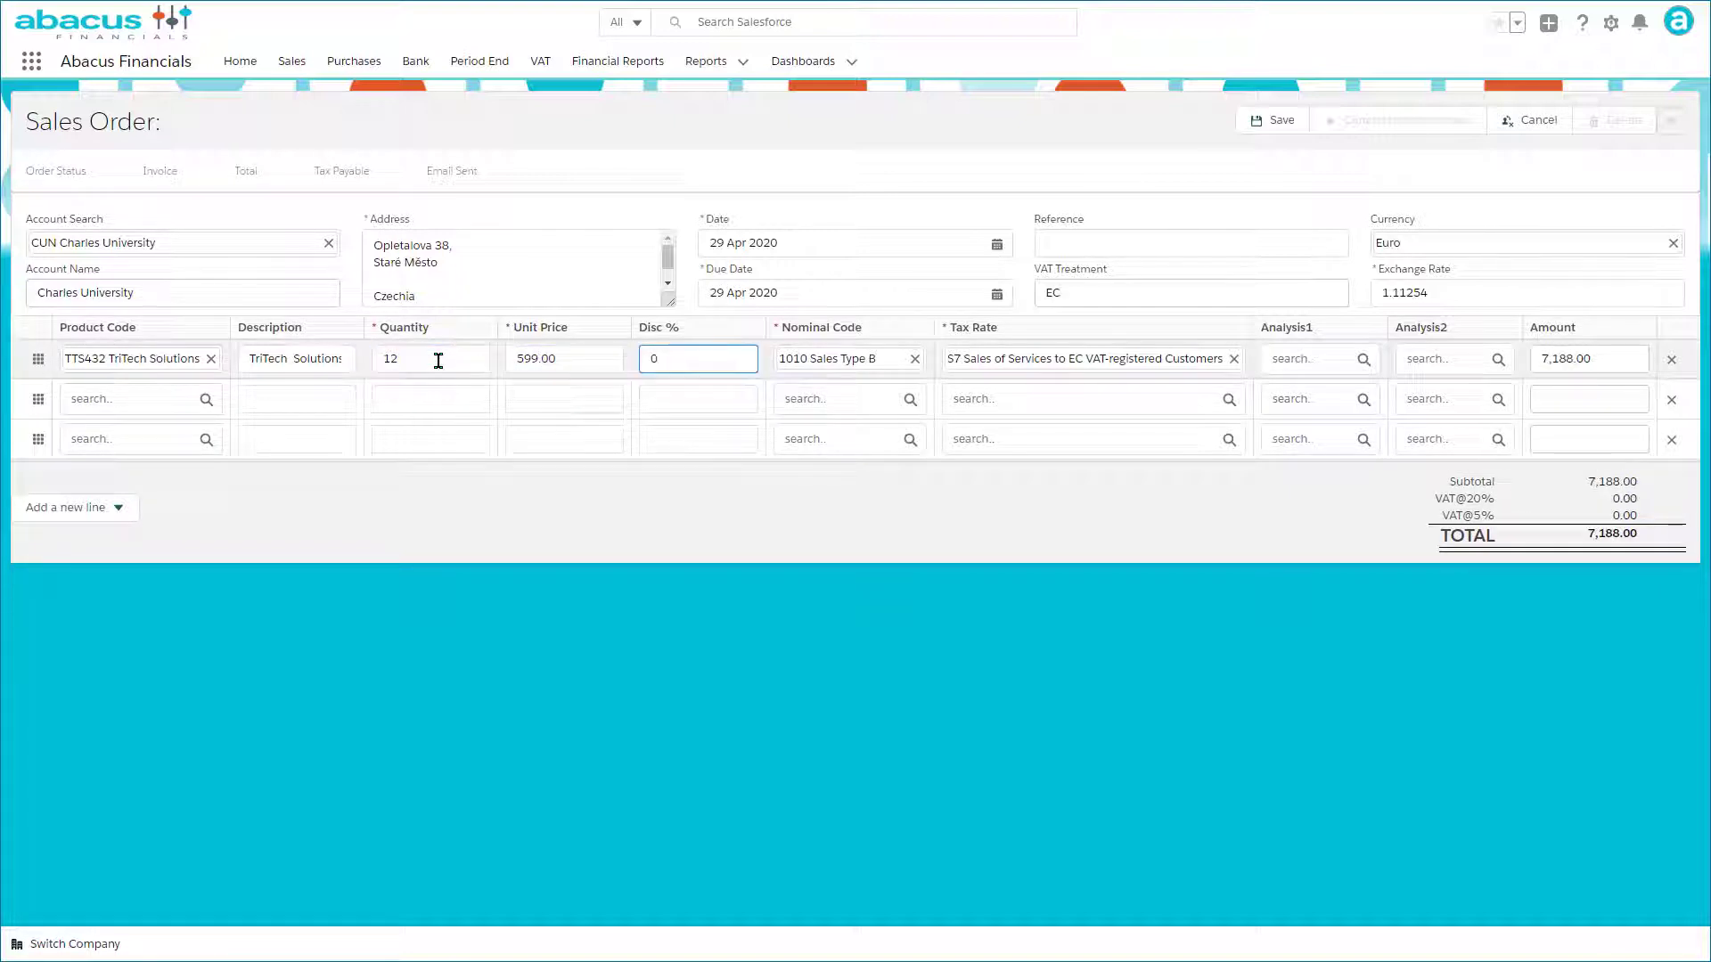
type("5")
key("Tab")
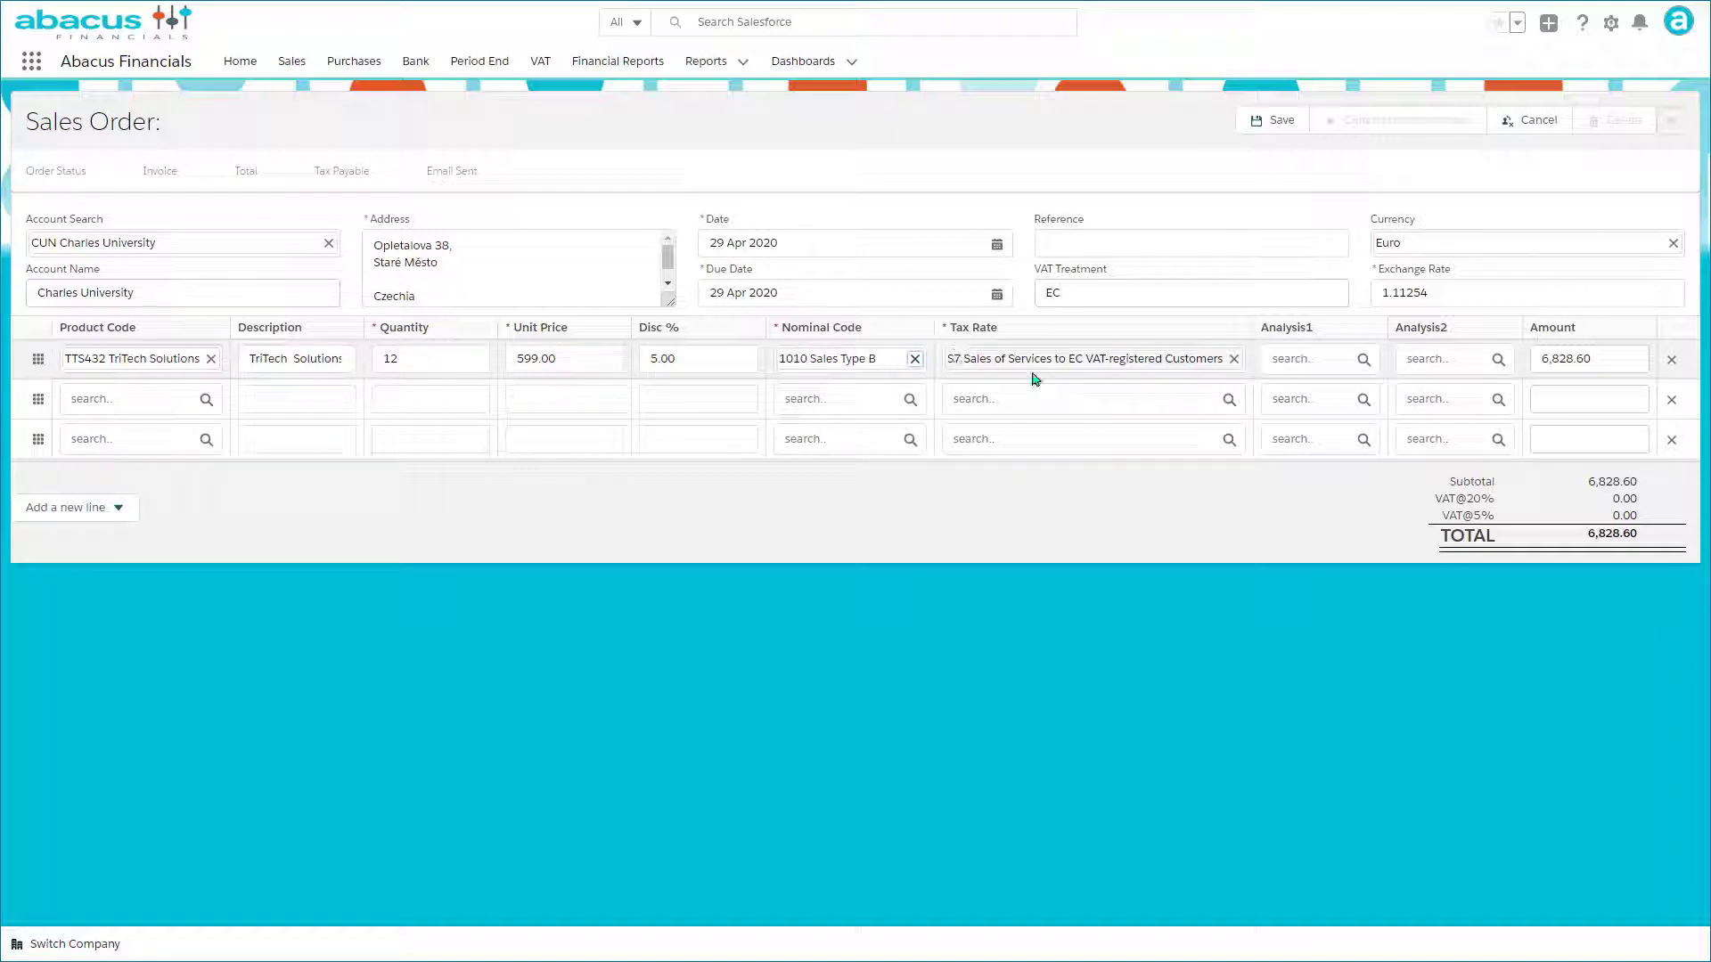
- Assign North as Analysis1 and EC Dept as Analysis2 on the TriTech Solutions line
left_click(1295, 358)
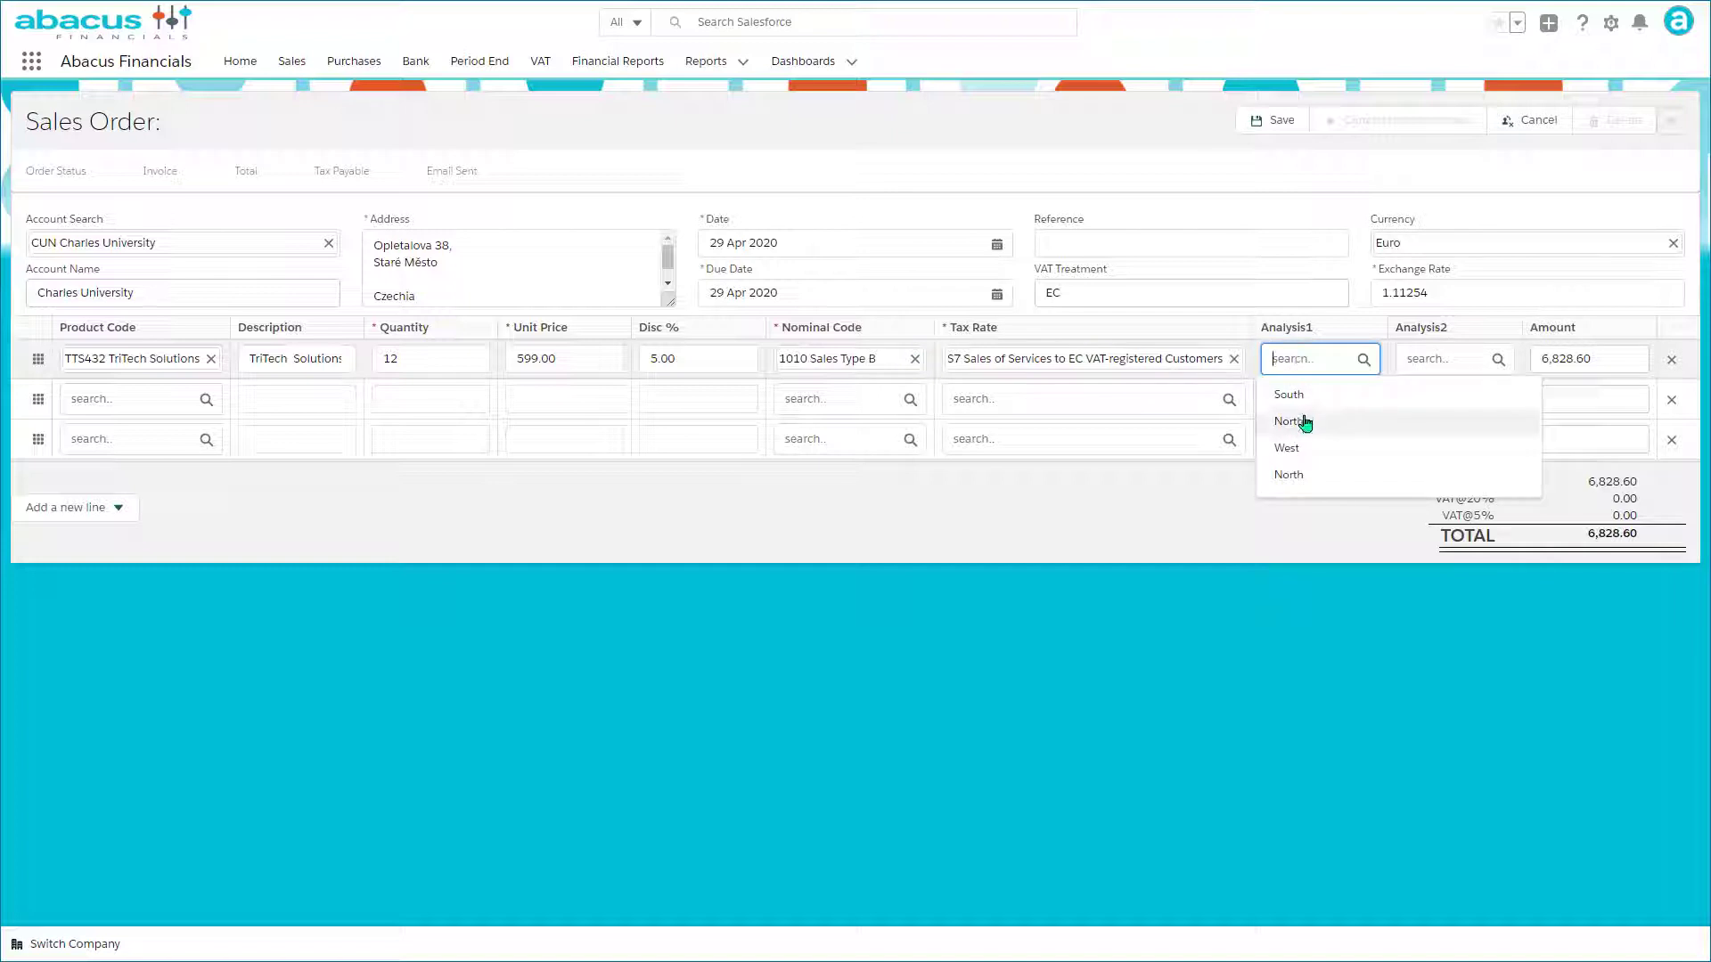
left_click(1302, 422)
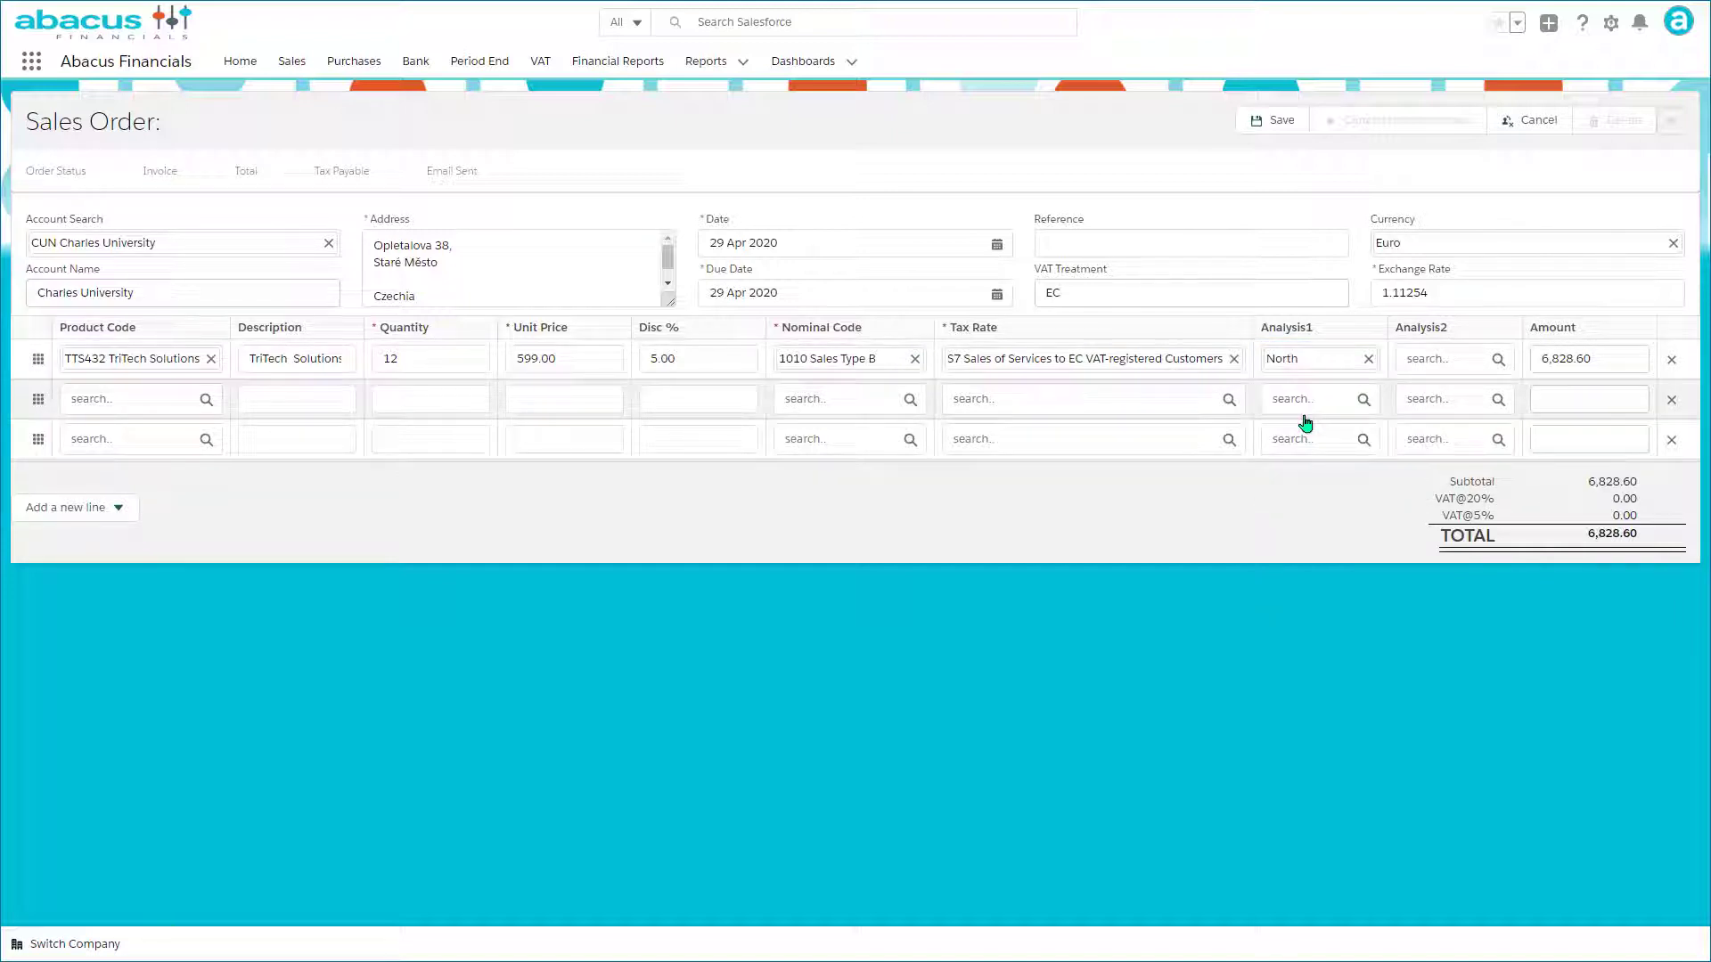
left_click(1426, 358)
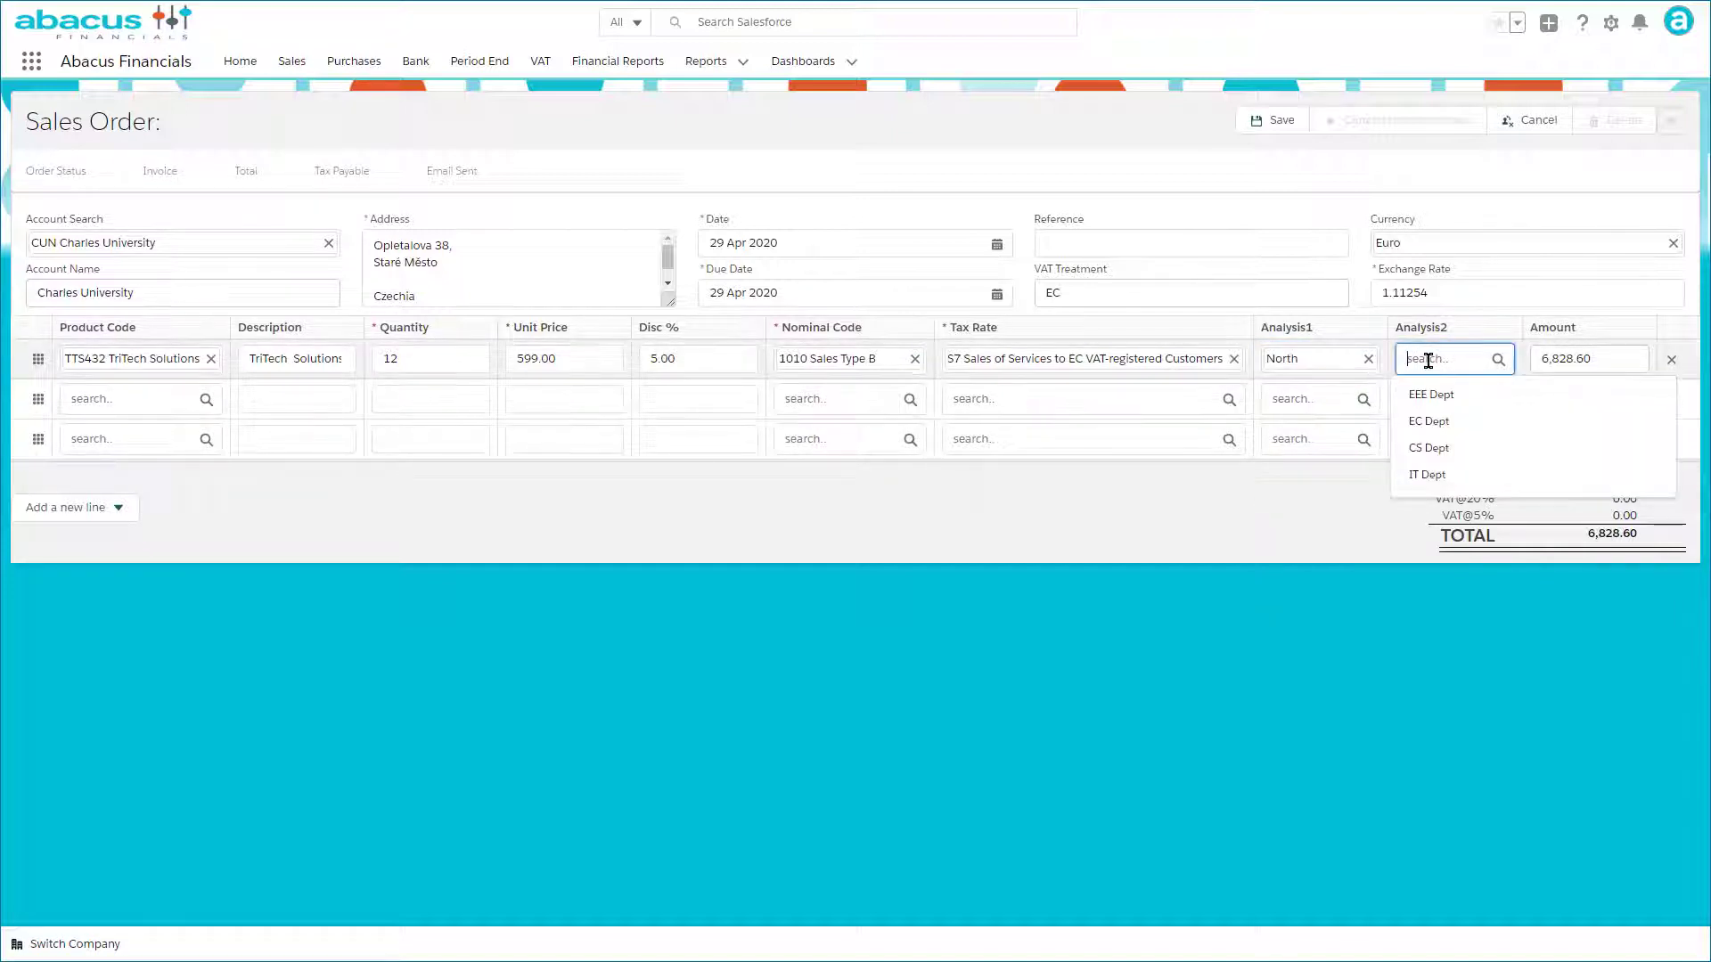
left_click(1429, 421)
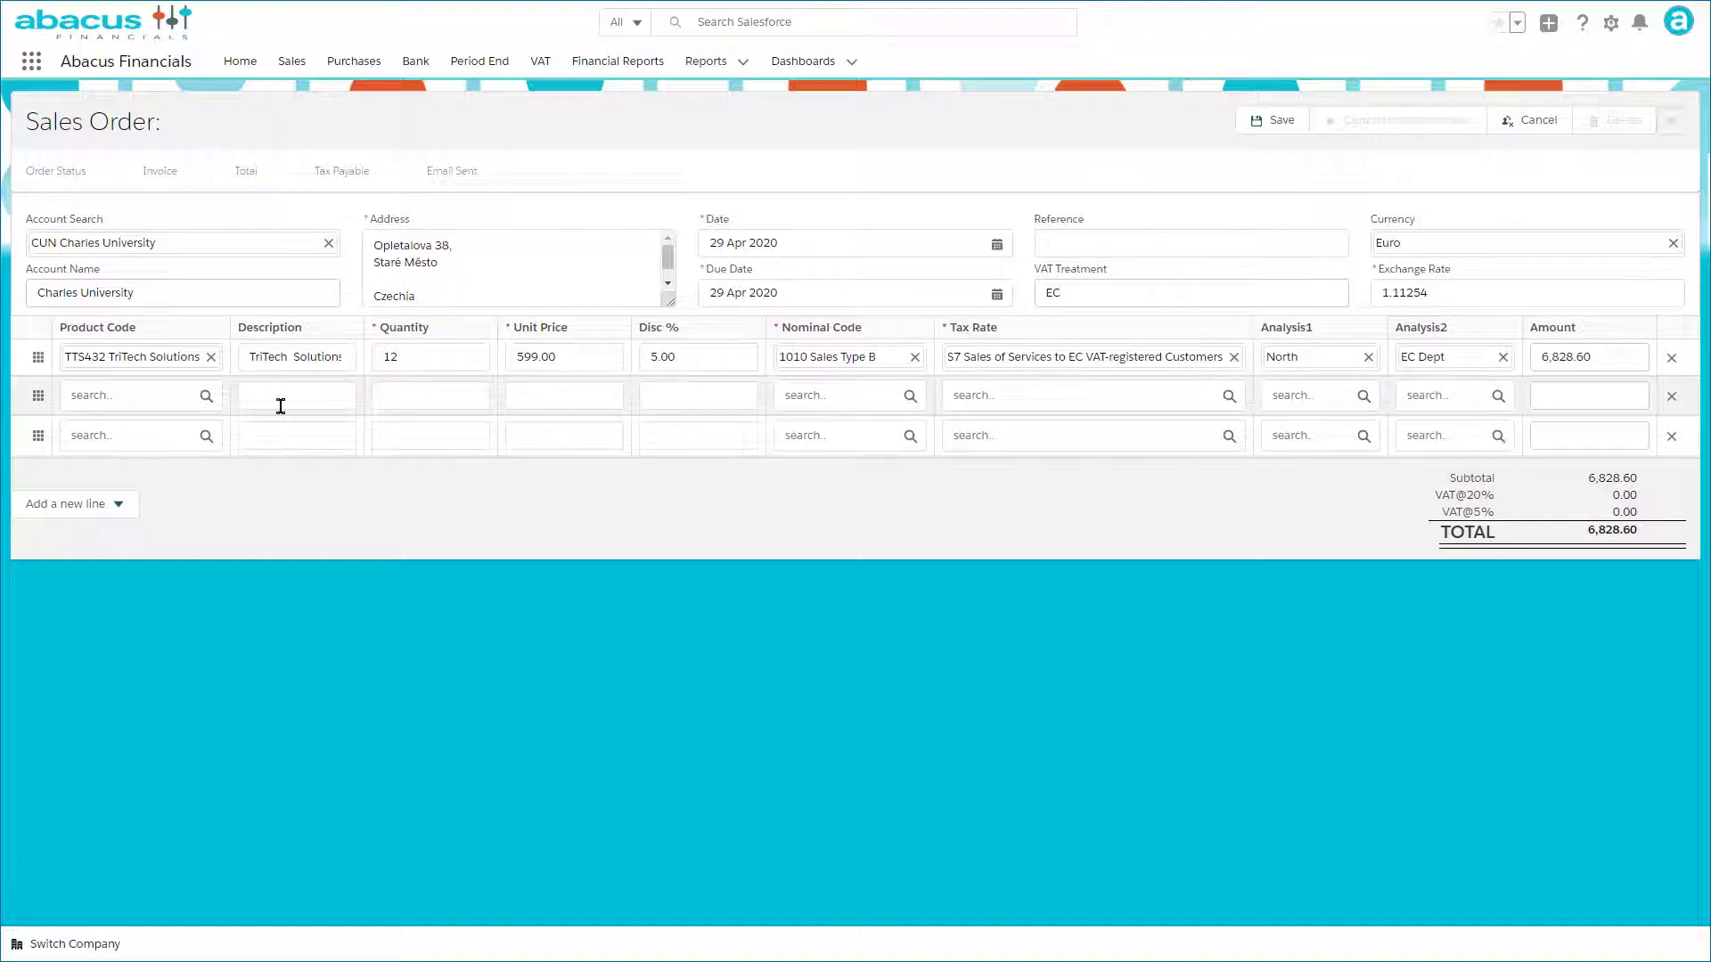
- Add WFH Working from Home as the second line with quantity 2, unit price 45 and a 10% discount
left_click(168, 405)
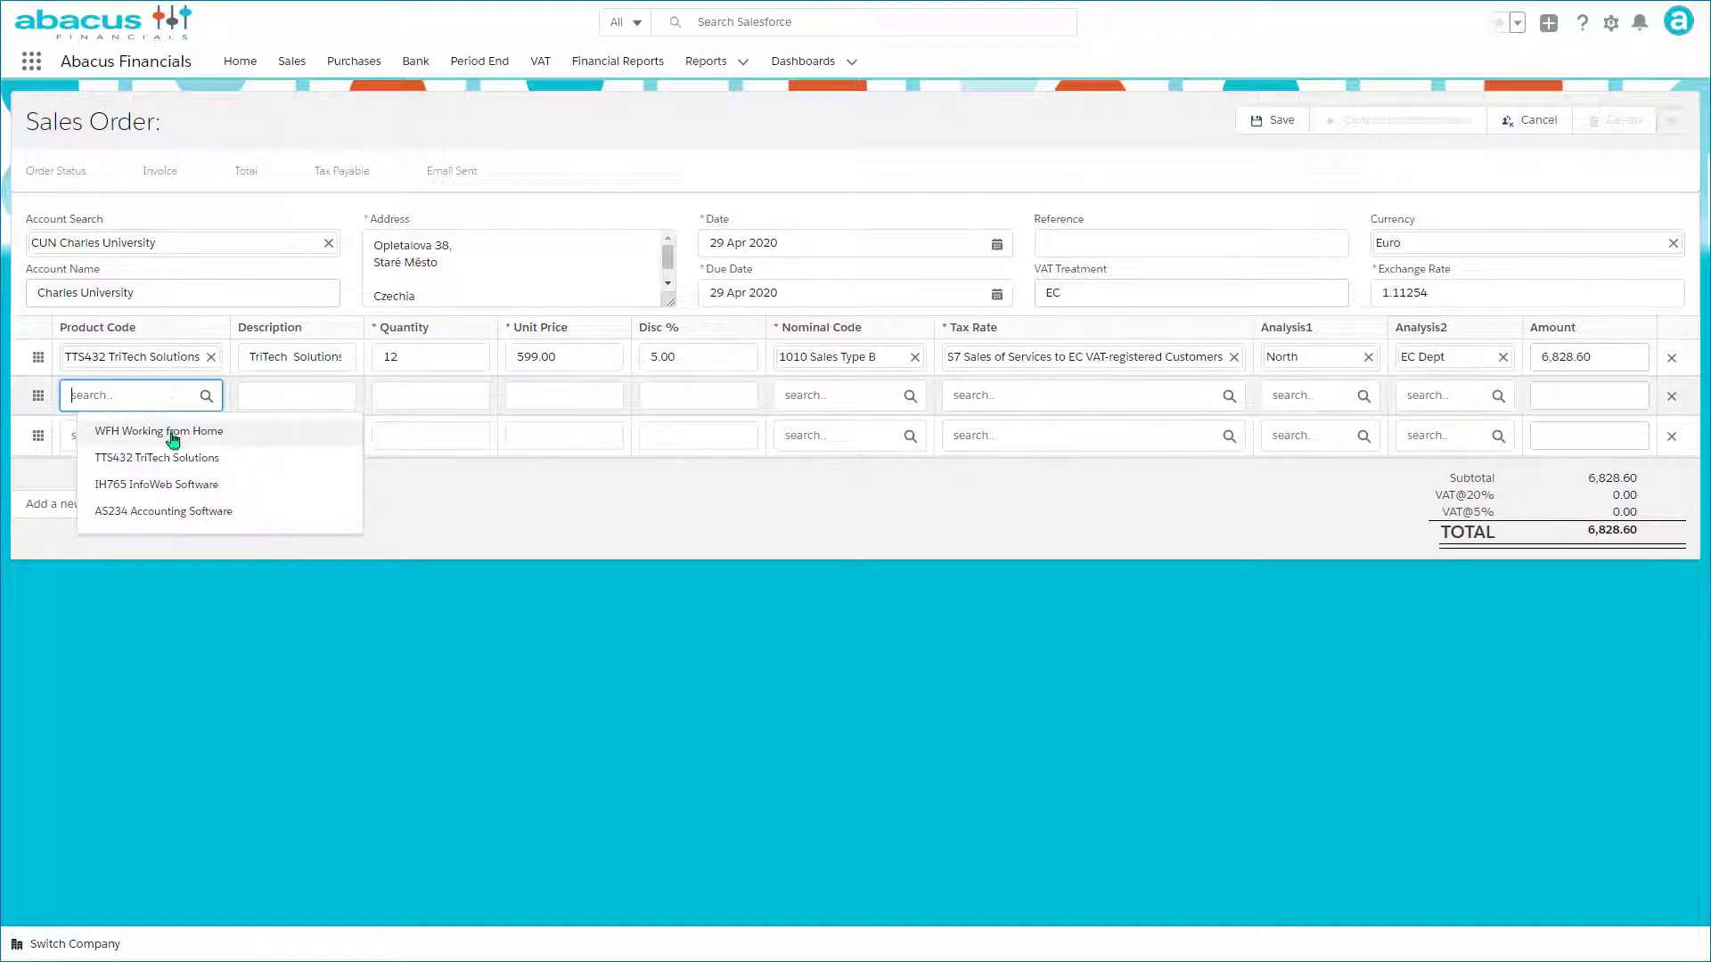
left_click(170, 432)
left_click(429, 390)
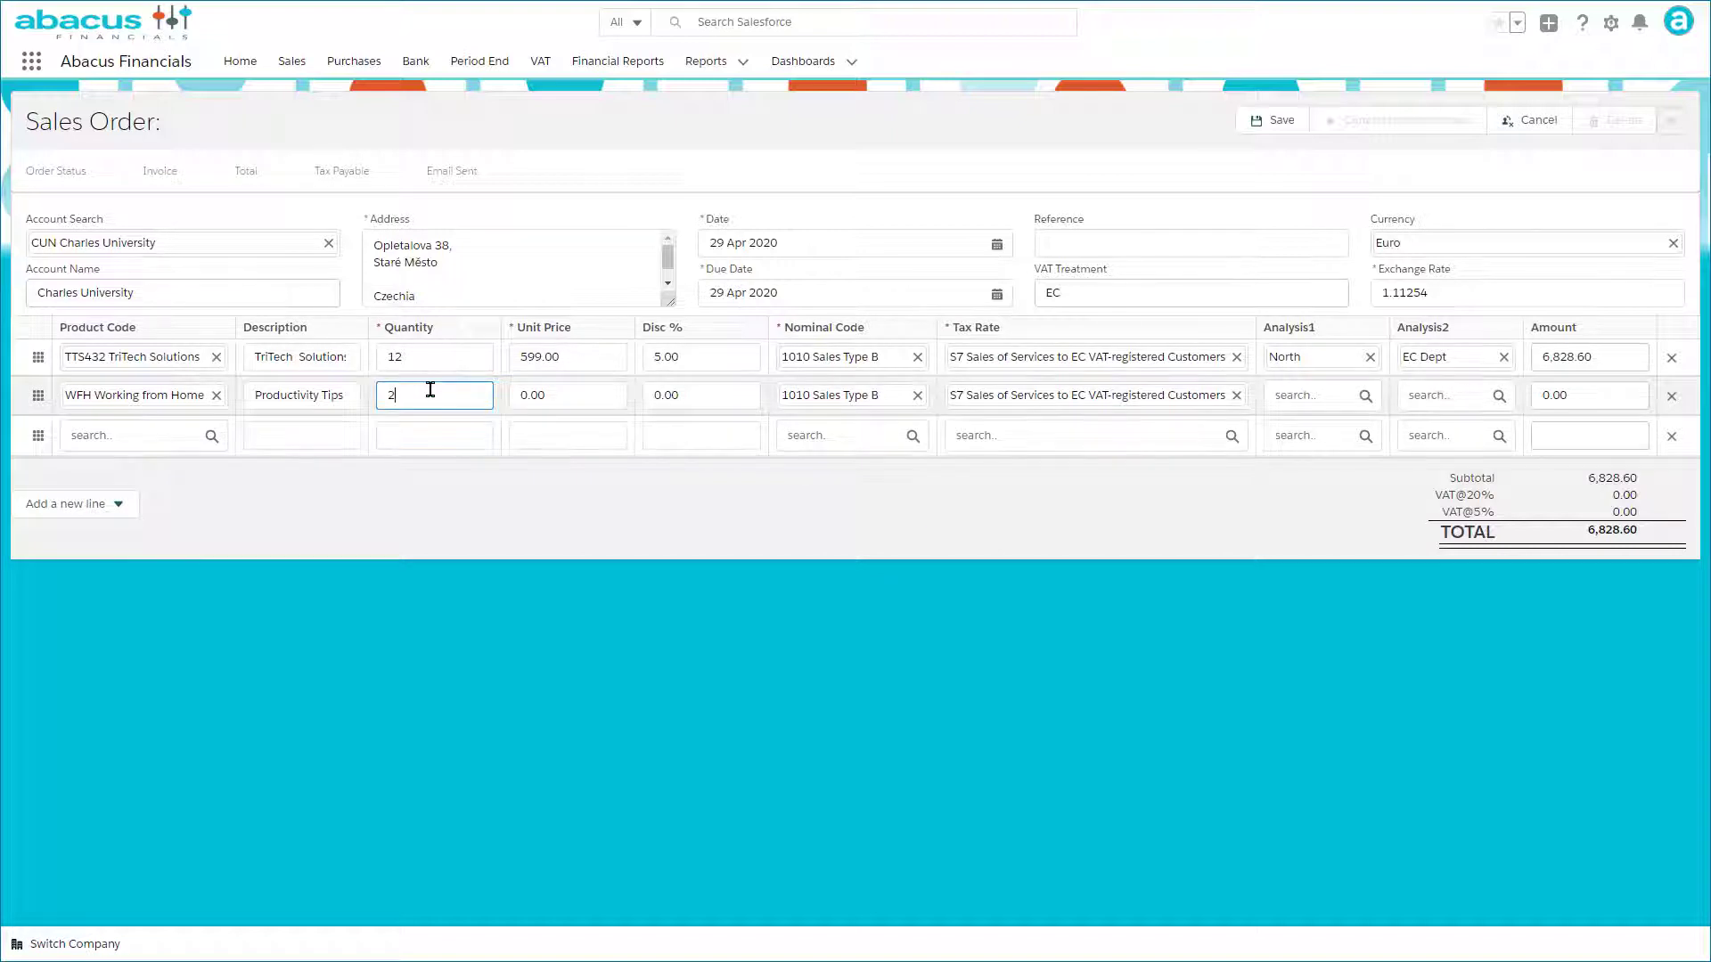
type("2")
key("Tab")
key("BackSpace")
type("45")
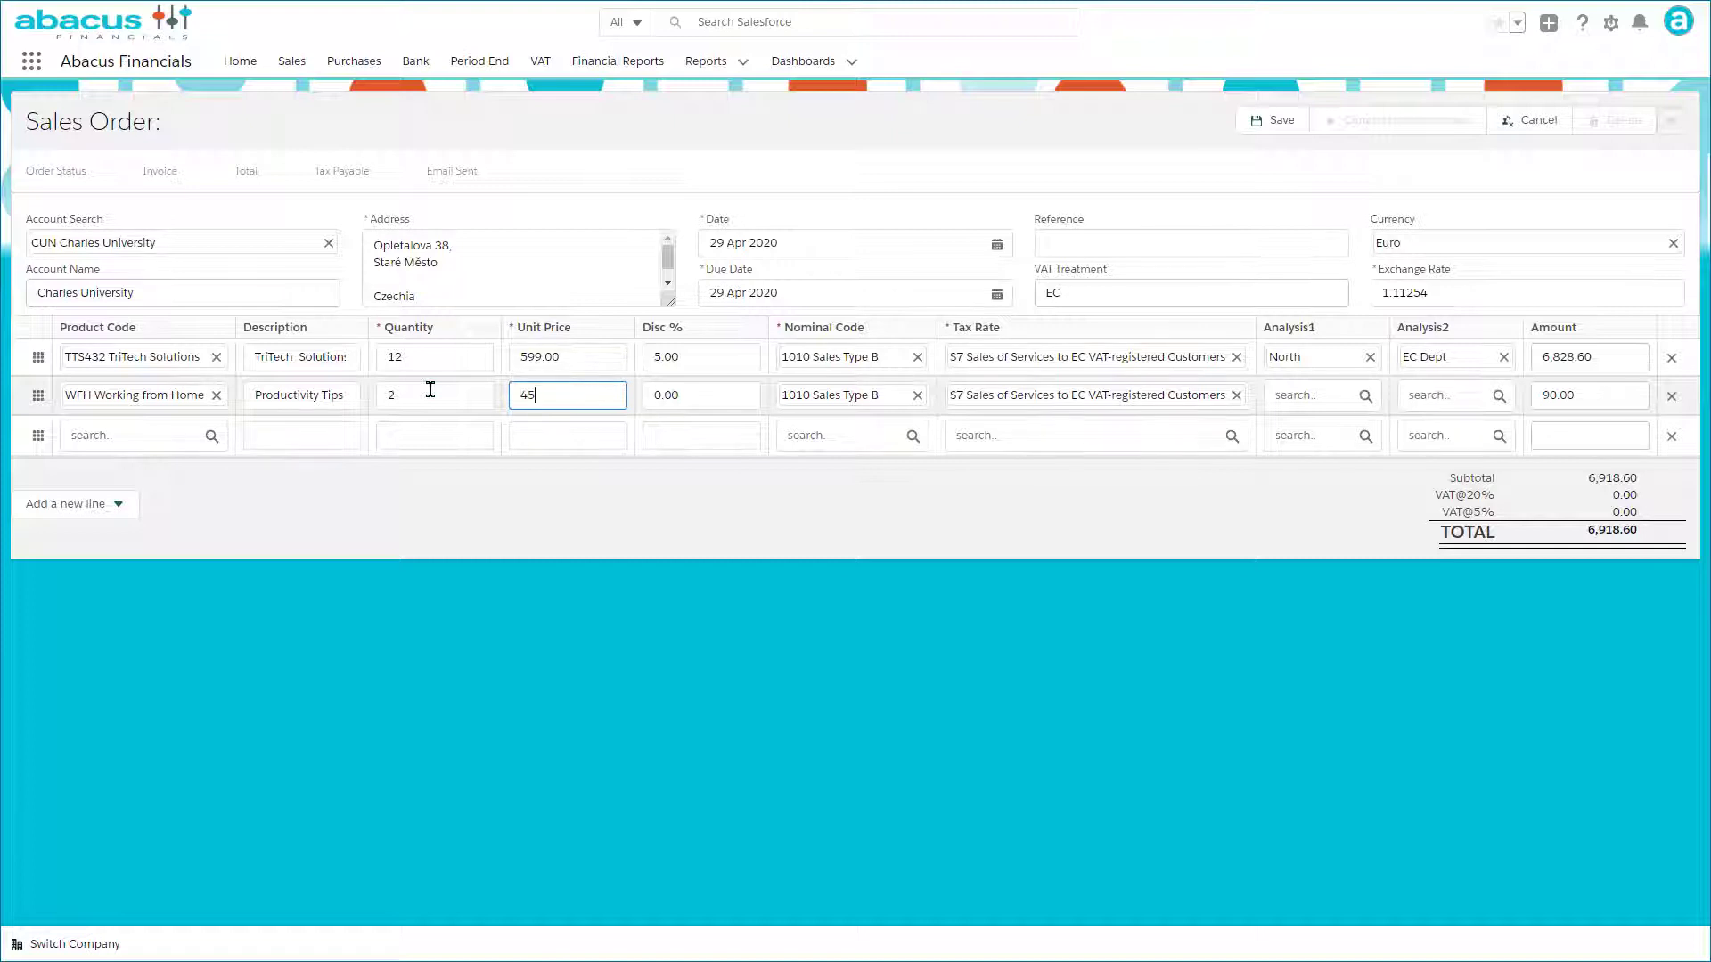
key("Tab")
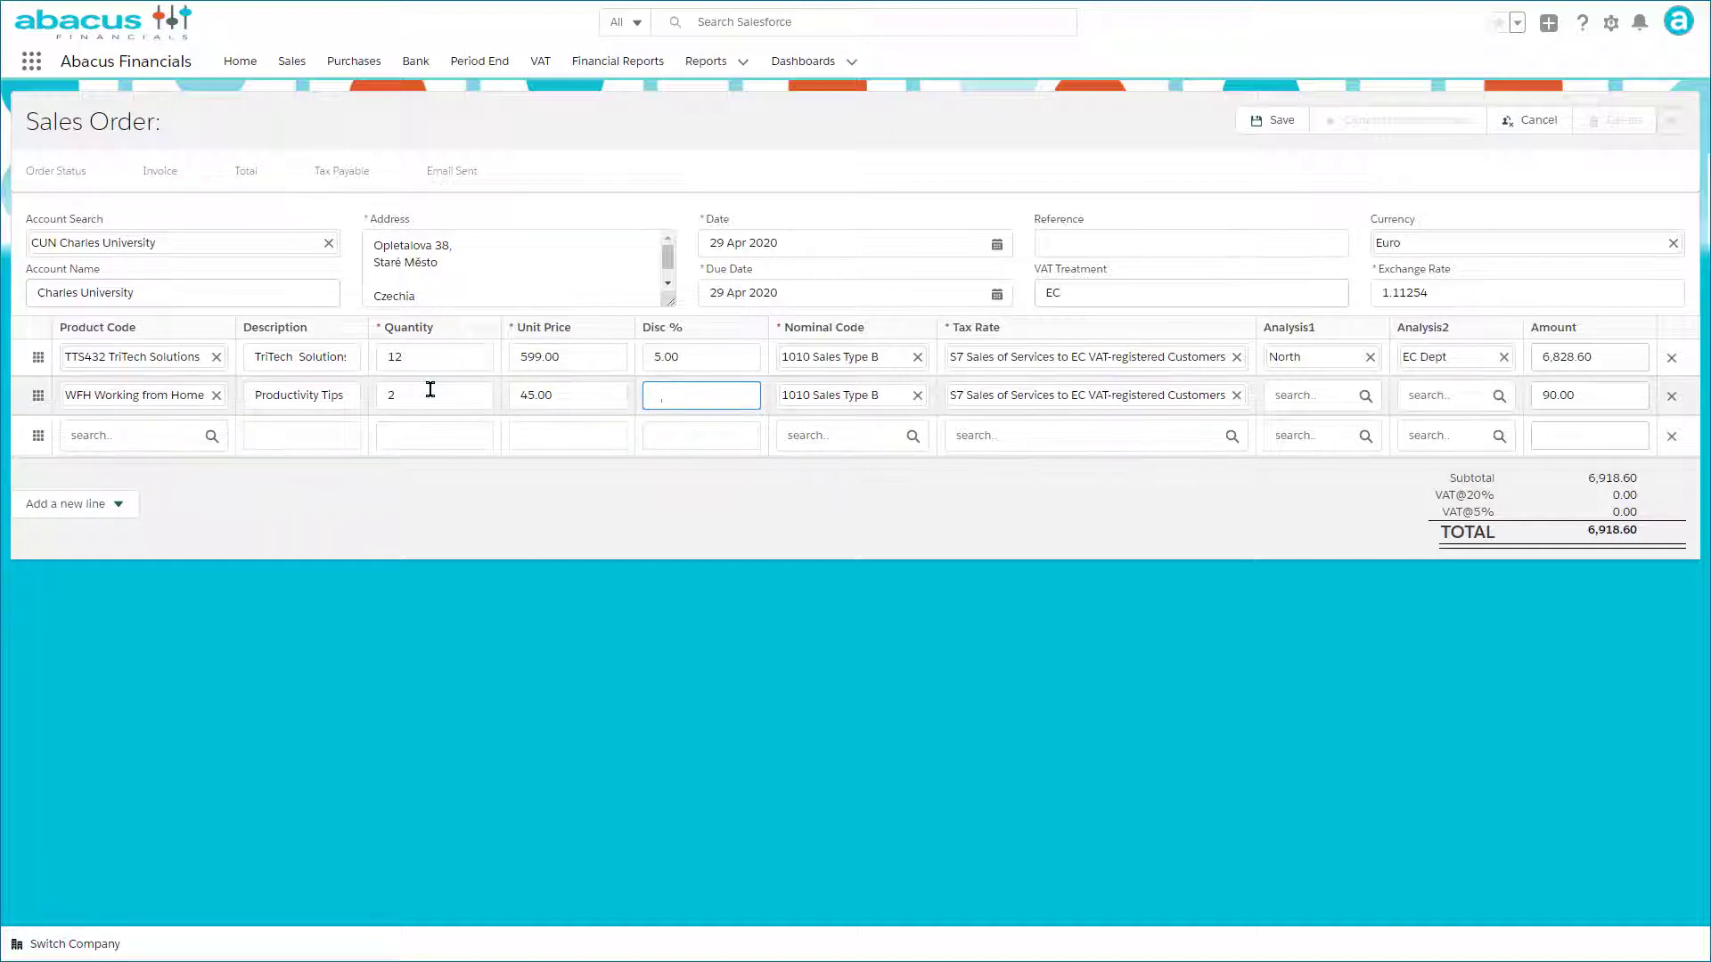
type("10")
key("Tab")
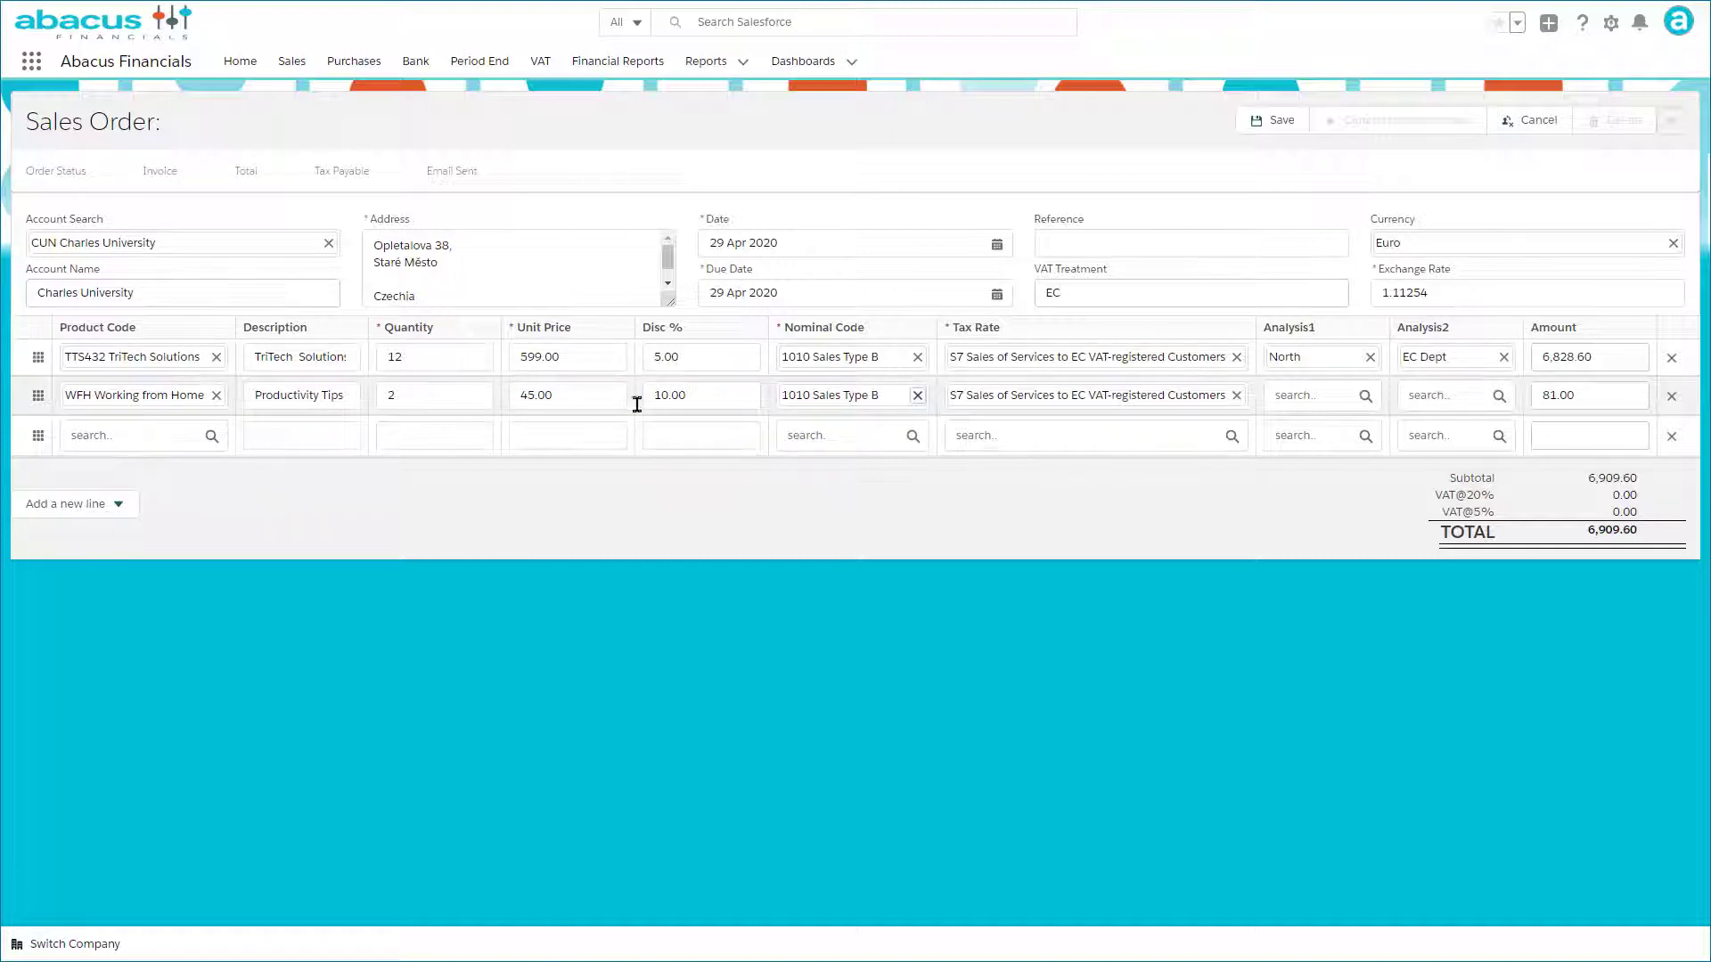
- Assign North as Analysis1 and EC Dept as Analysis2 on the Working from Home line
left_click(1277, 394)
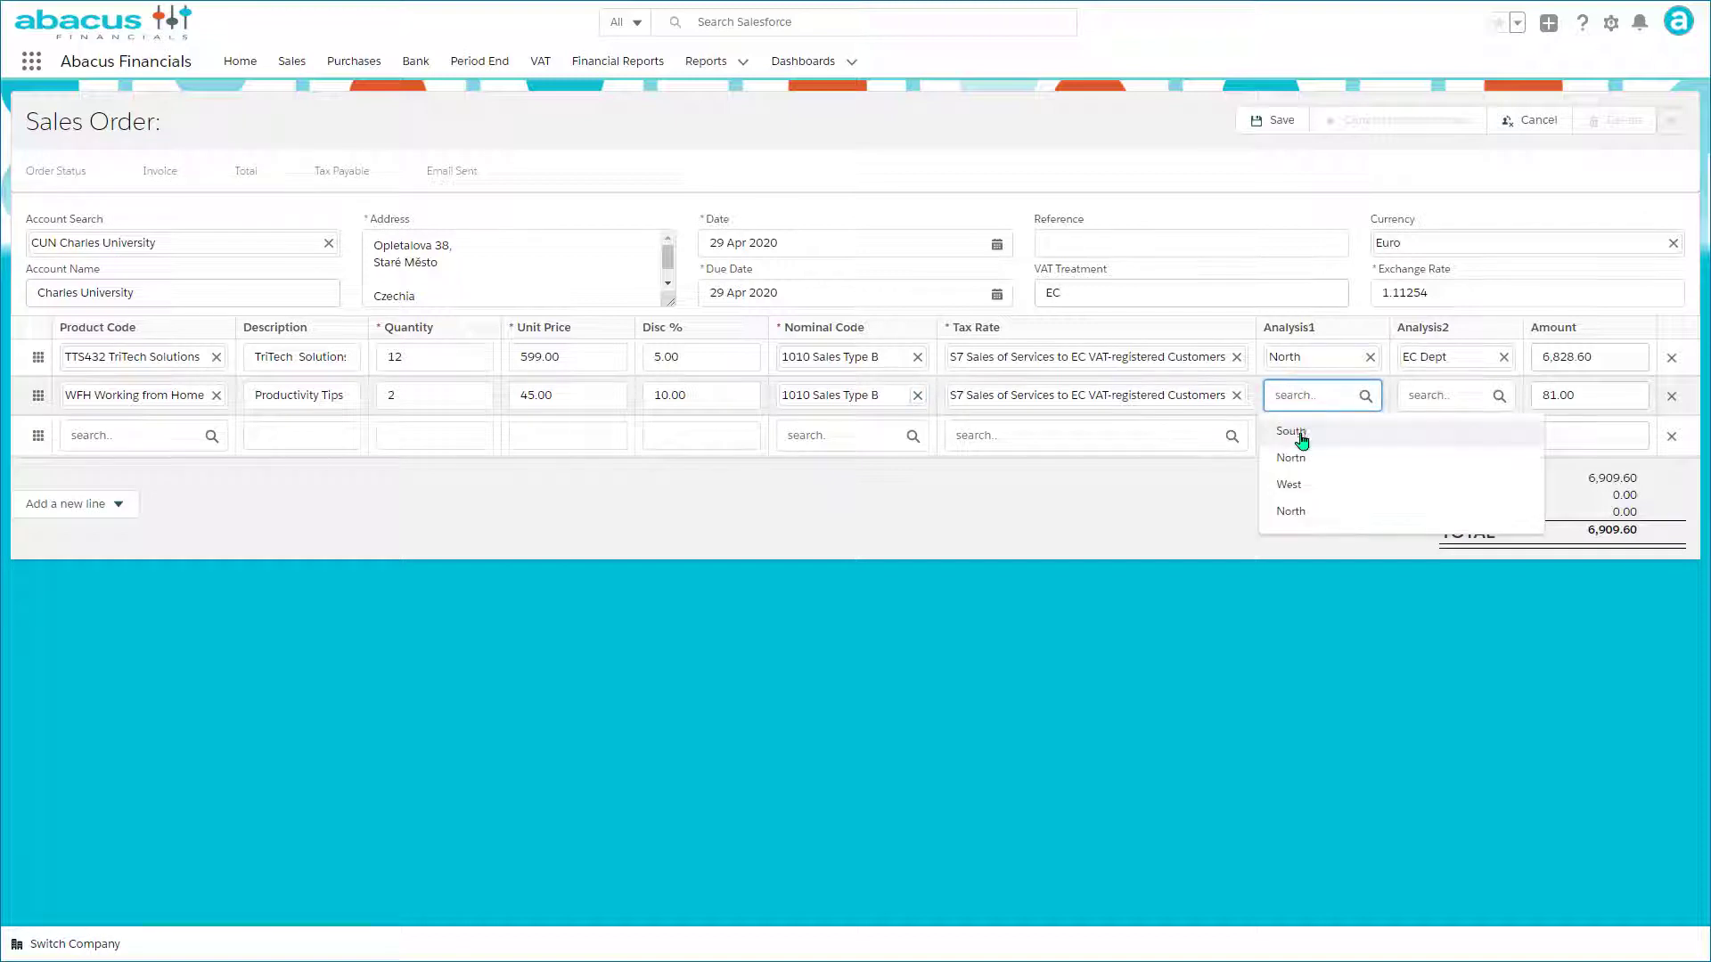
left_click(1296, 458)
left_click(1416, 394)
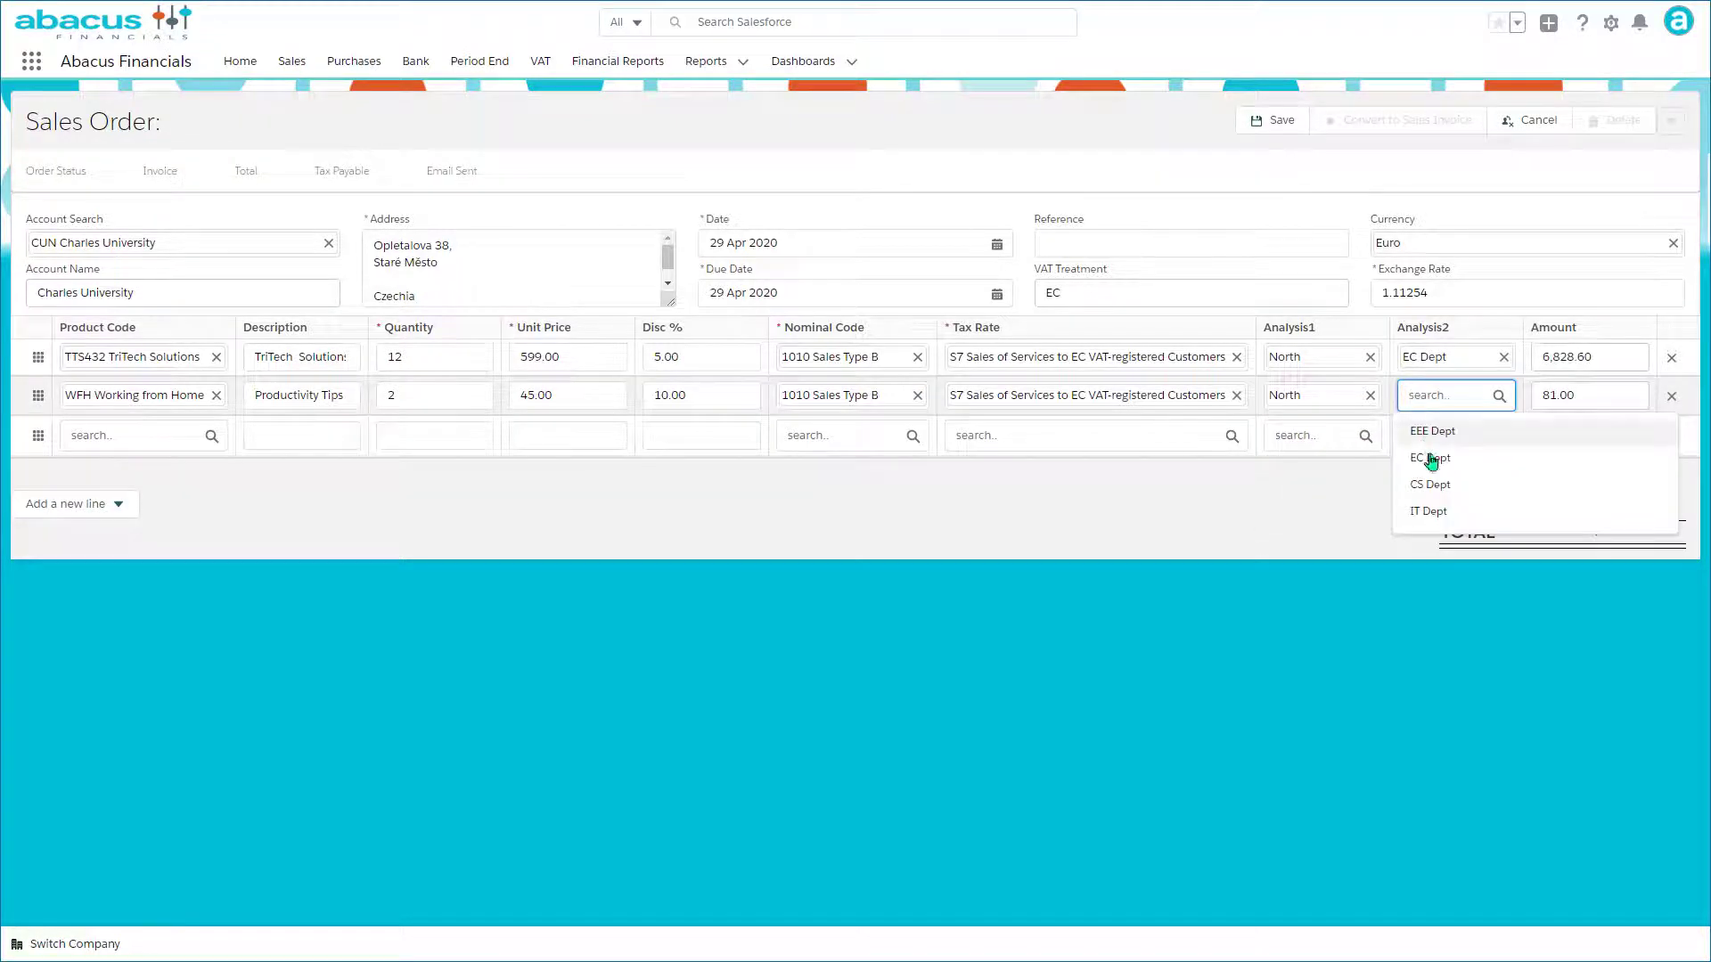
left_click(1431, 458)
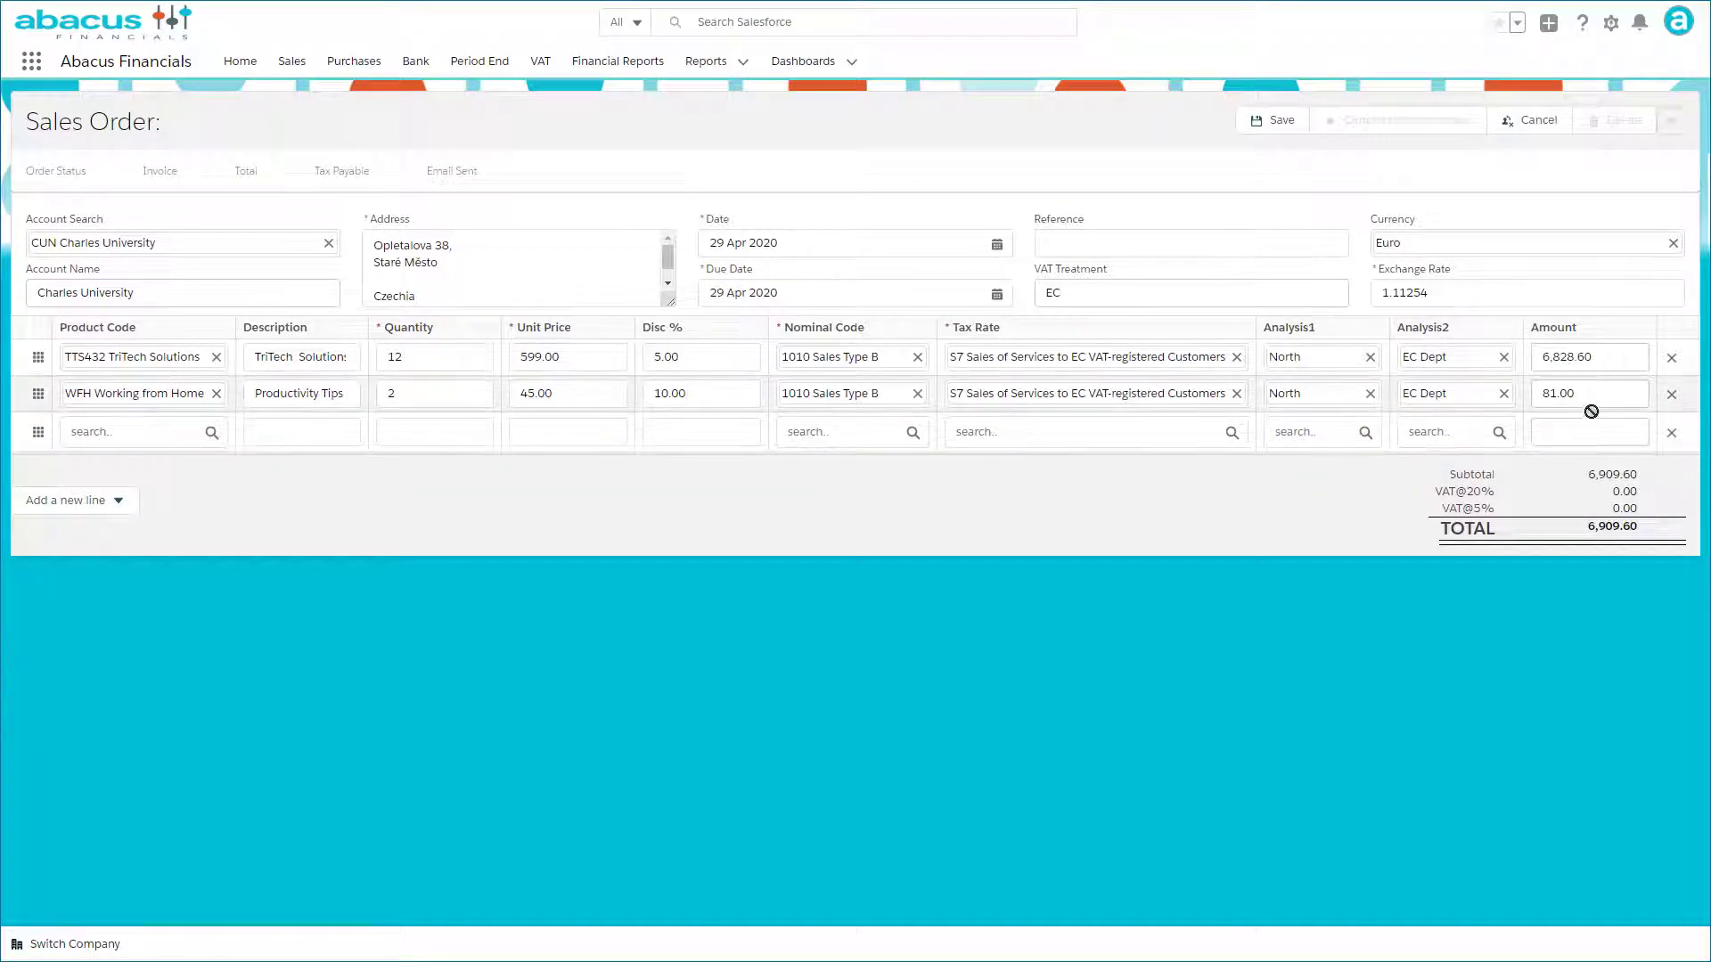
- Remove the empty third line and save the sales order
left_click(1672, 435)
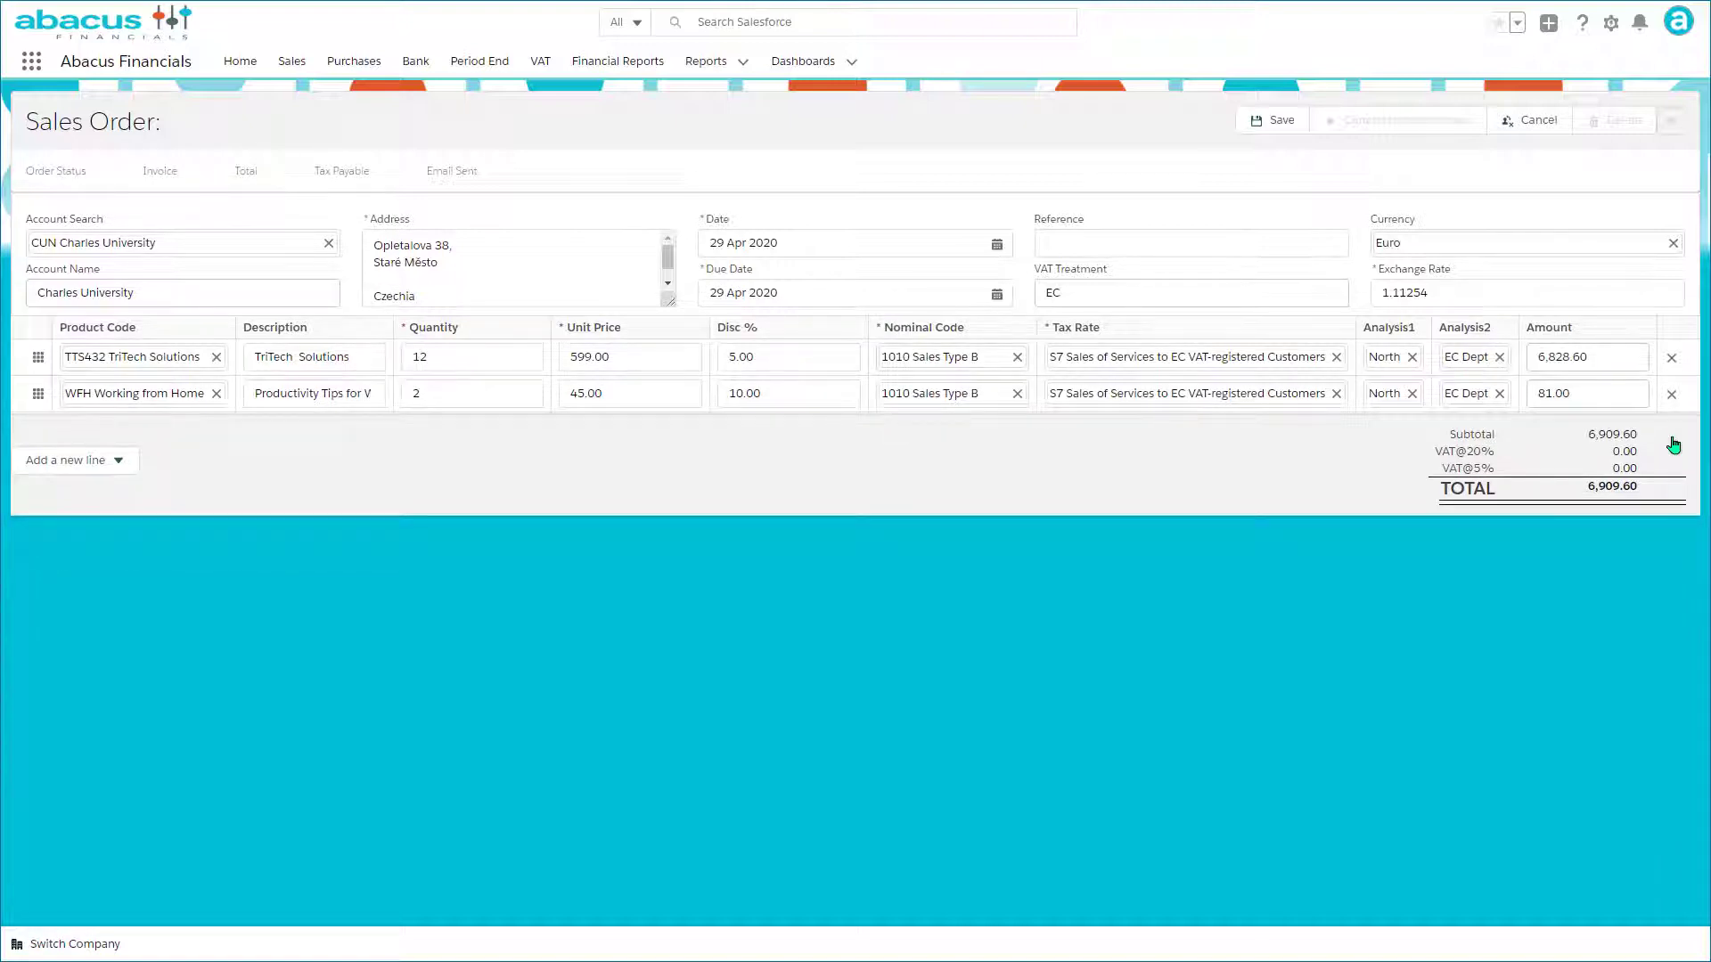
left_click(1280, 130)
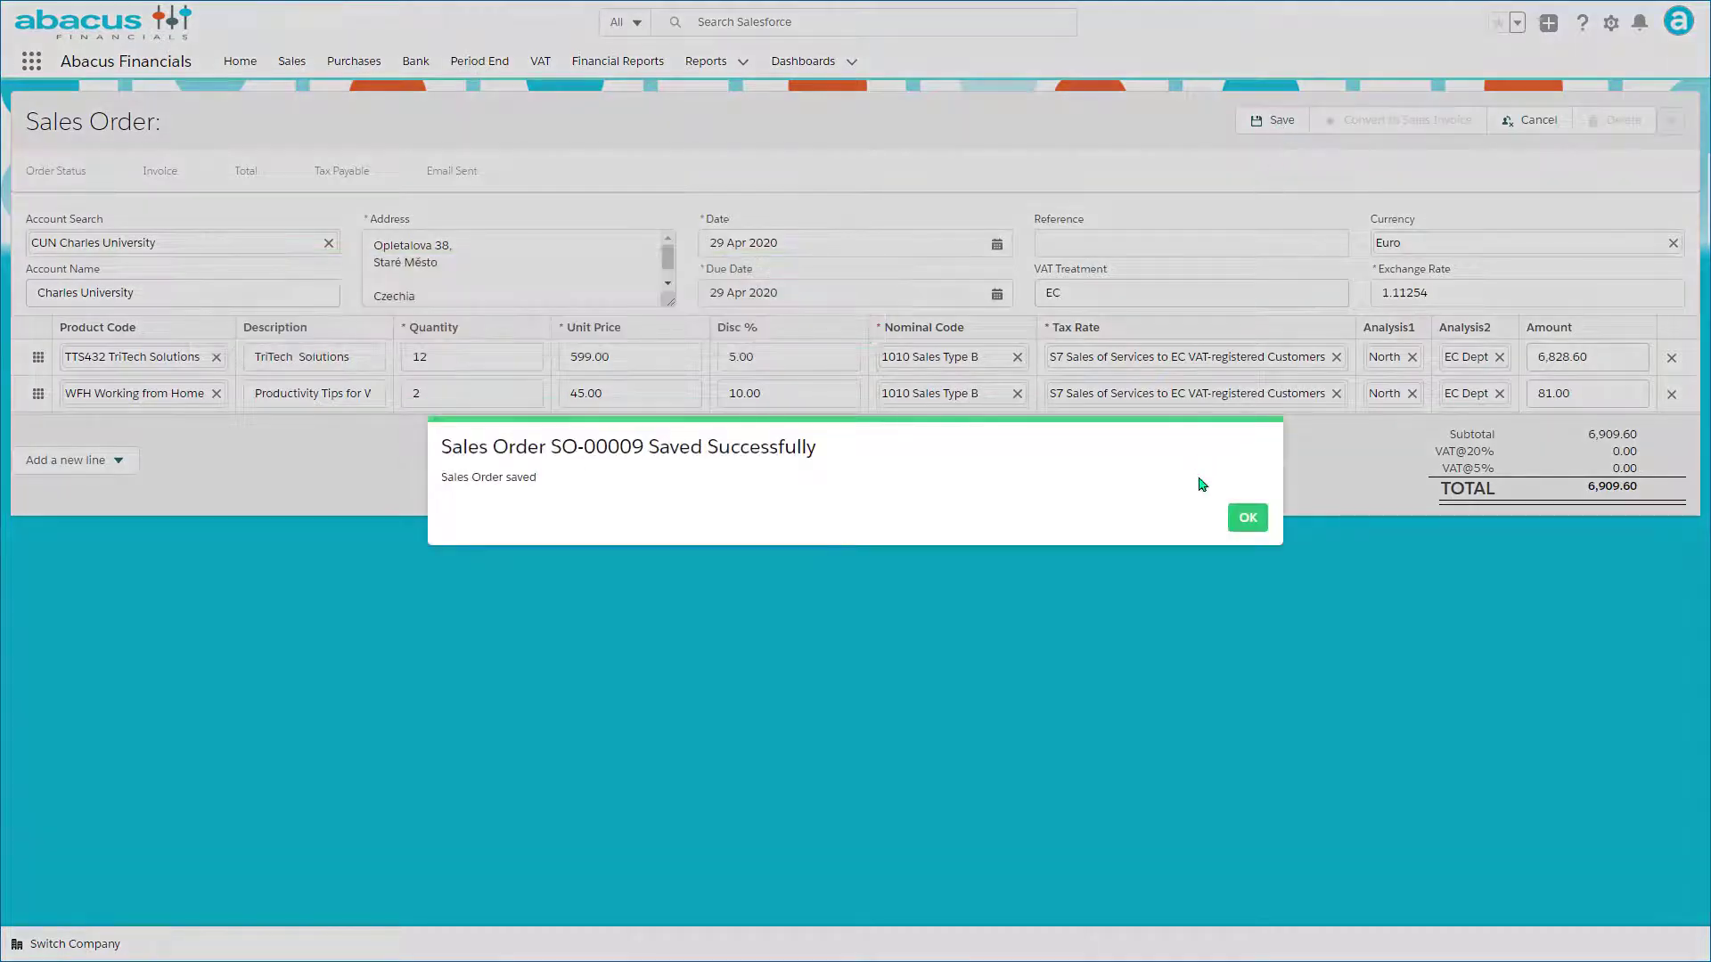
left_click(1248, 519)
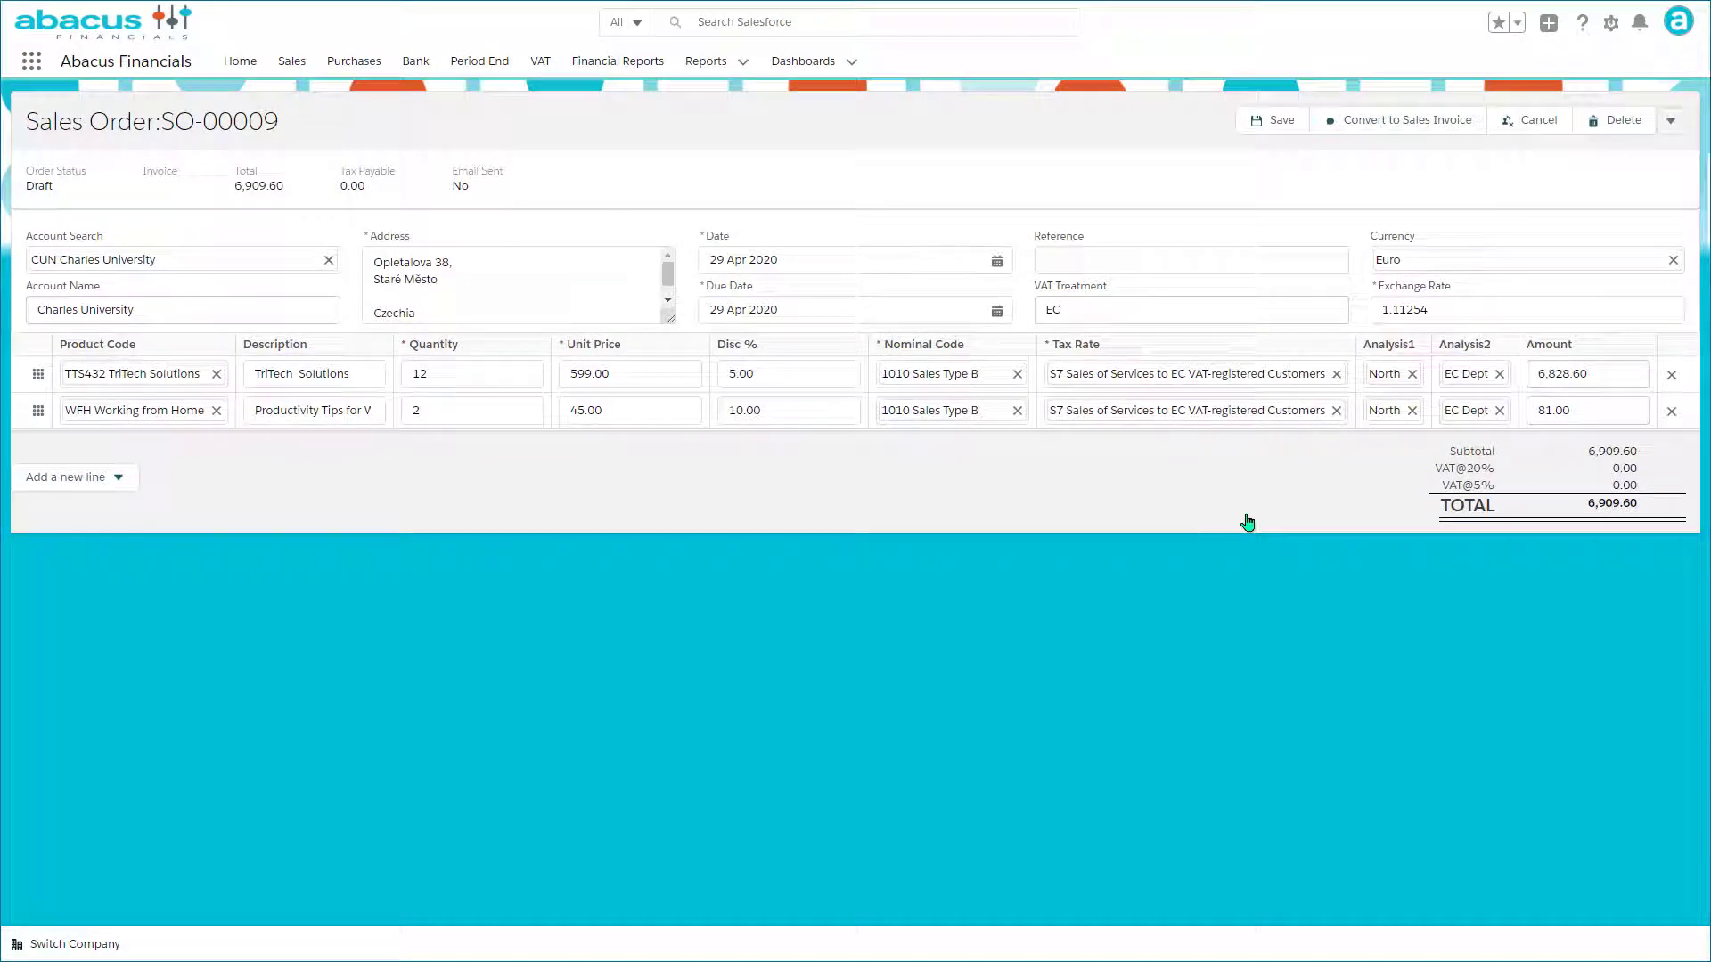
- Convert the saved sales order to a sales invoice and open that invoice
left_click(1373, 130)
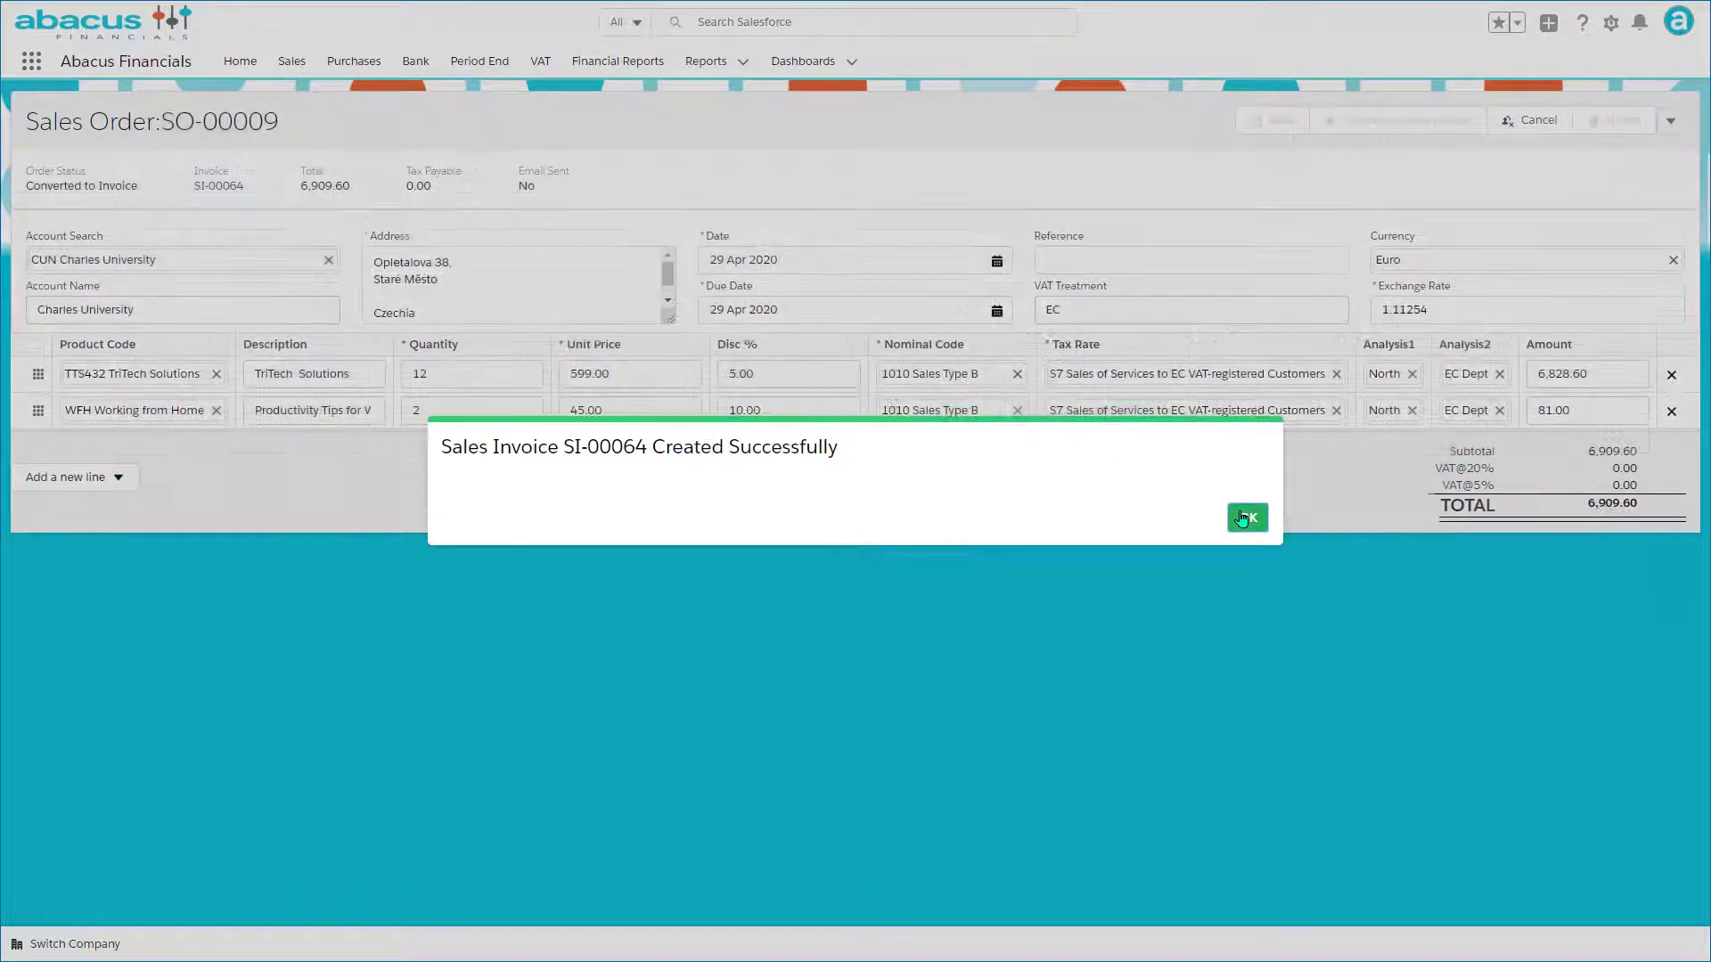
left_click(1243, 518)
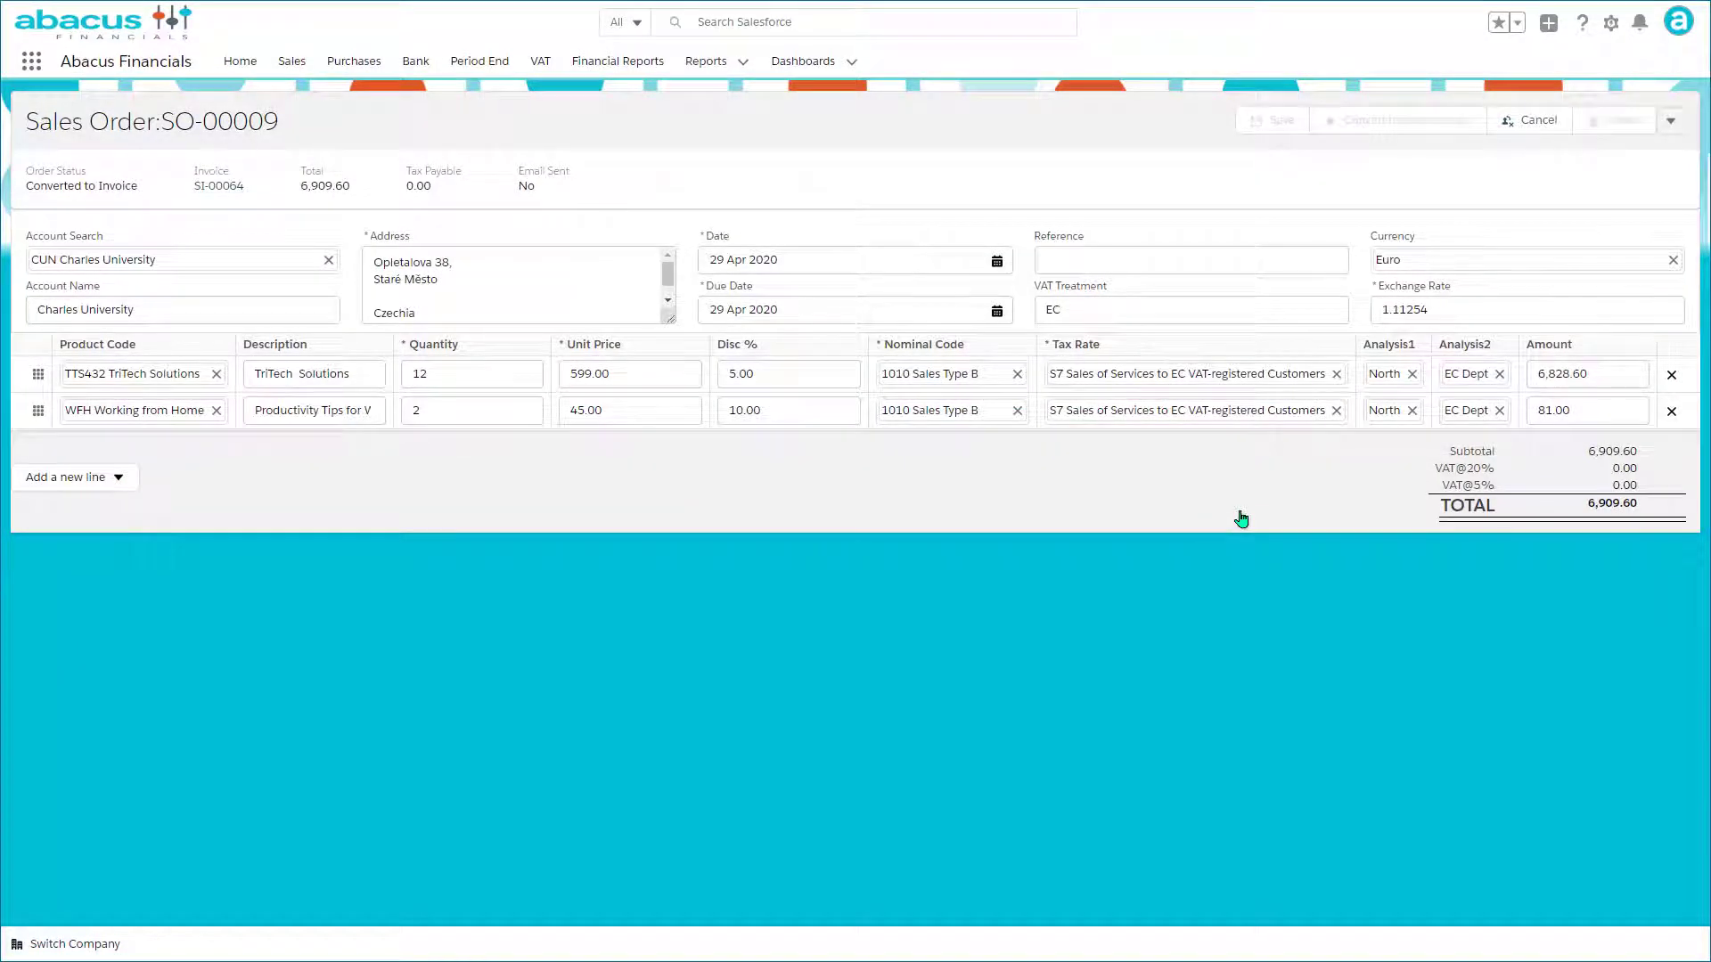
left_click(227, 192)
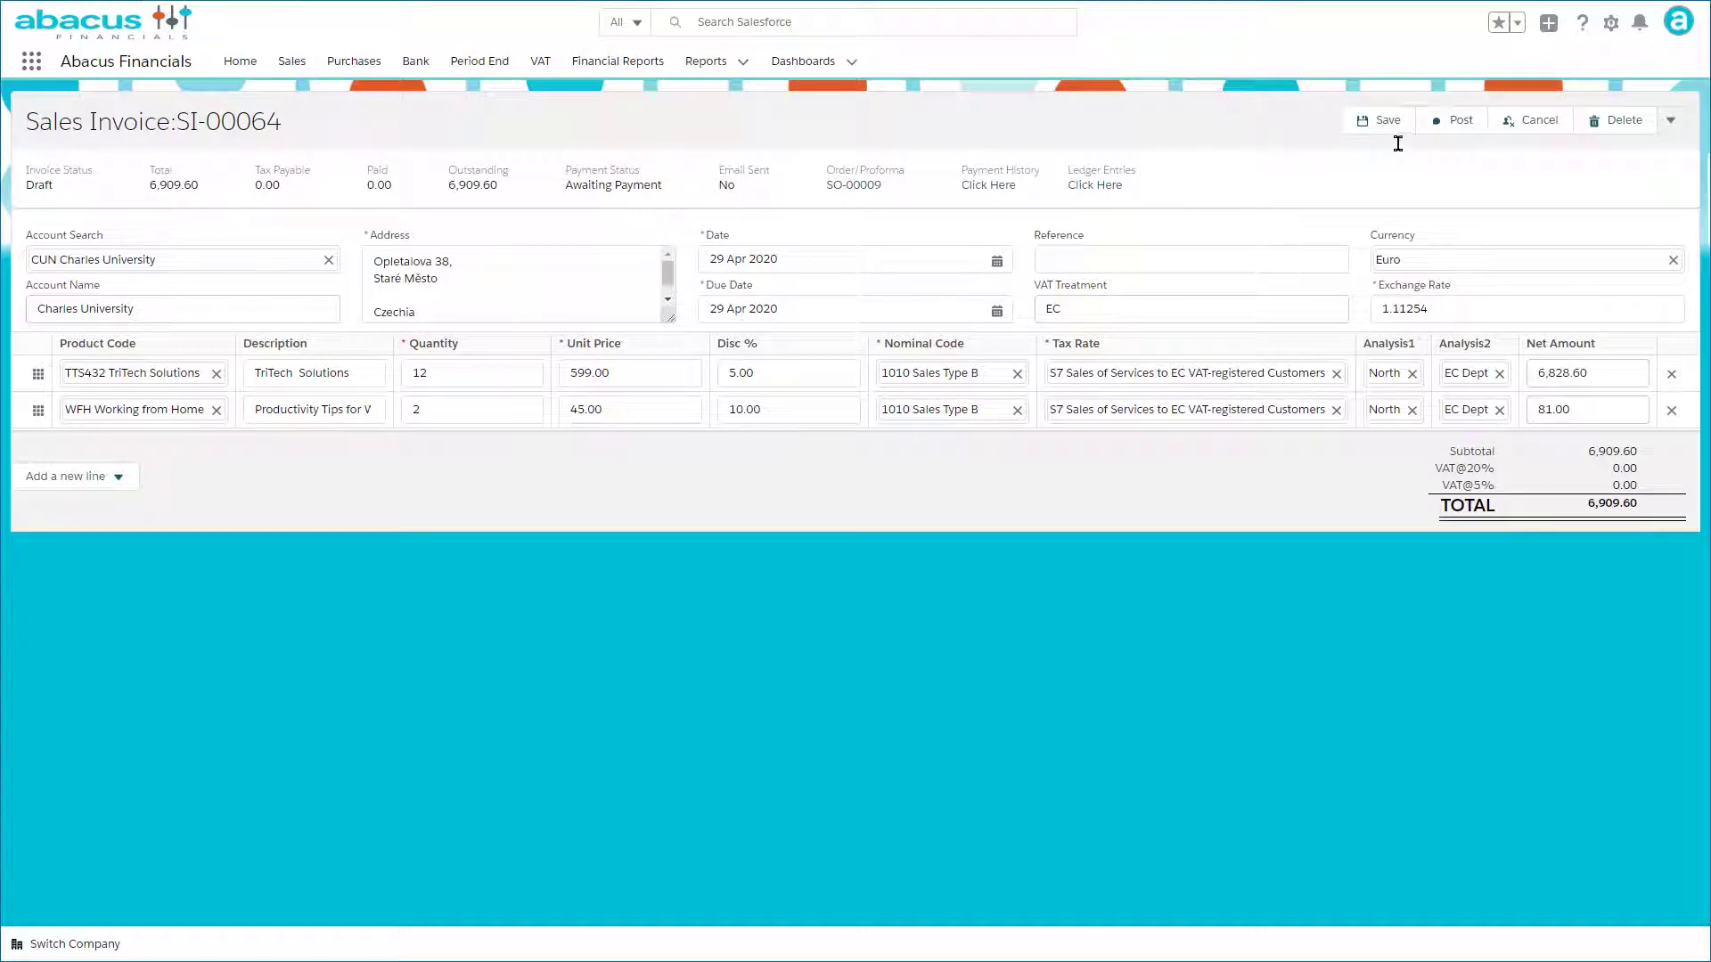
- Post the sales invoice and review its ledger entries
left_click(1453, 125)
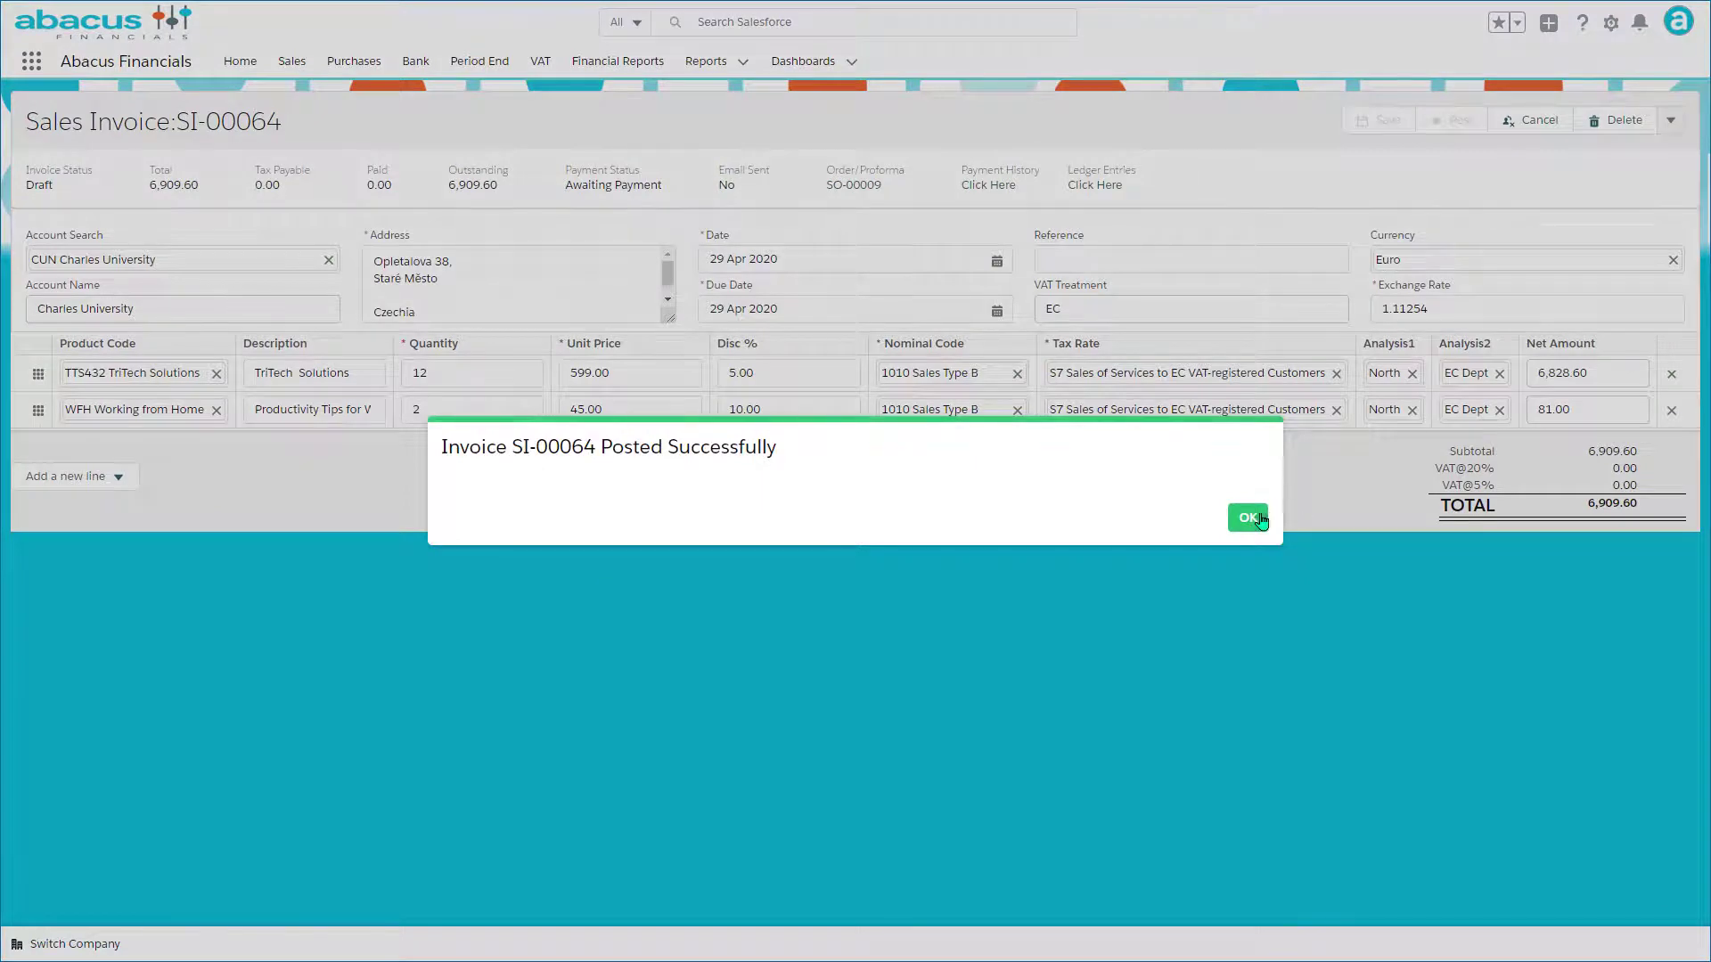
left_click(1248, 518)
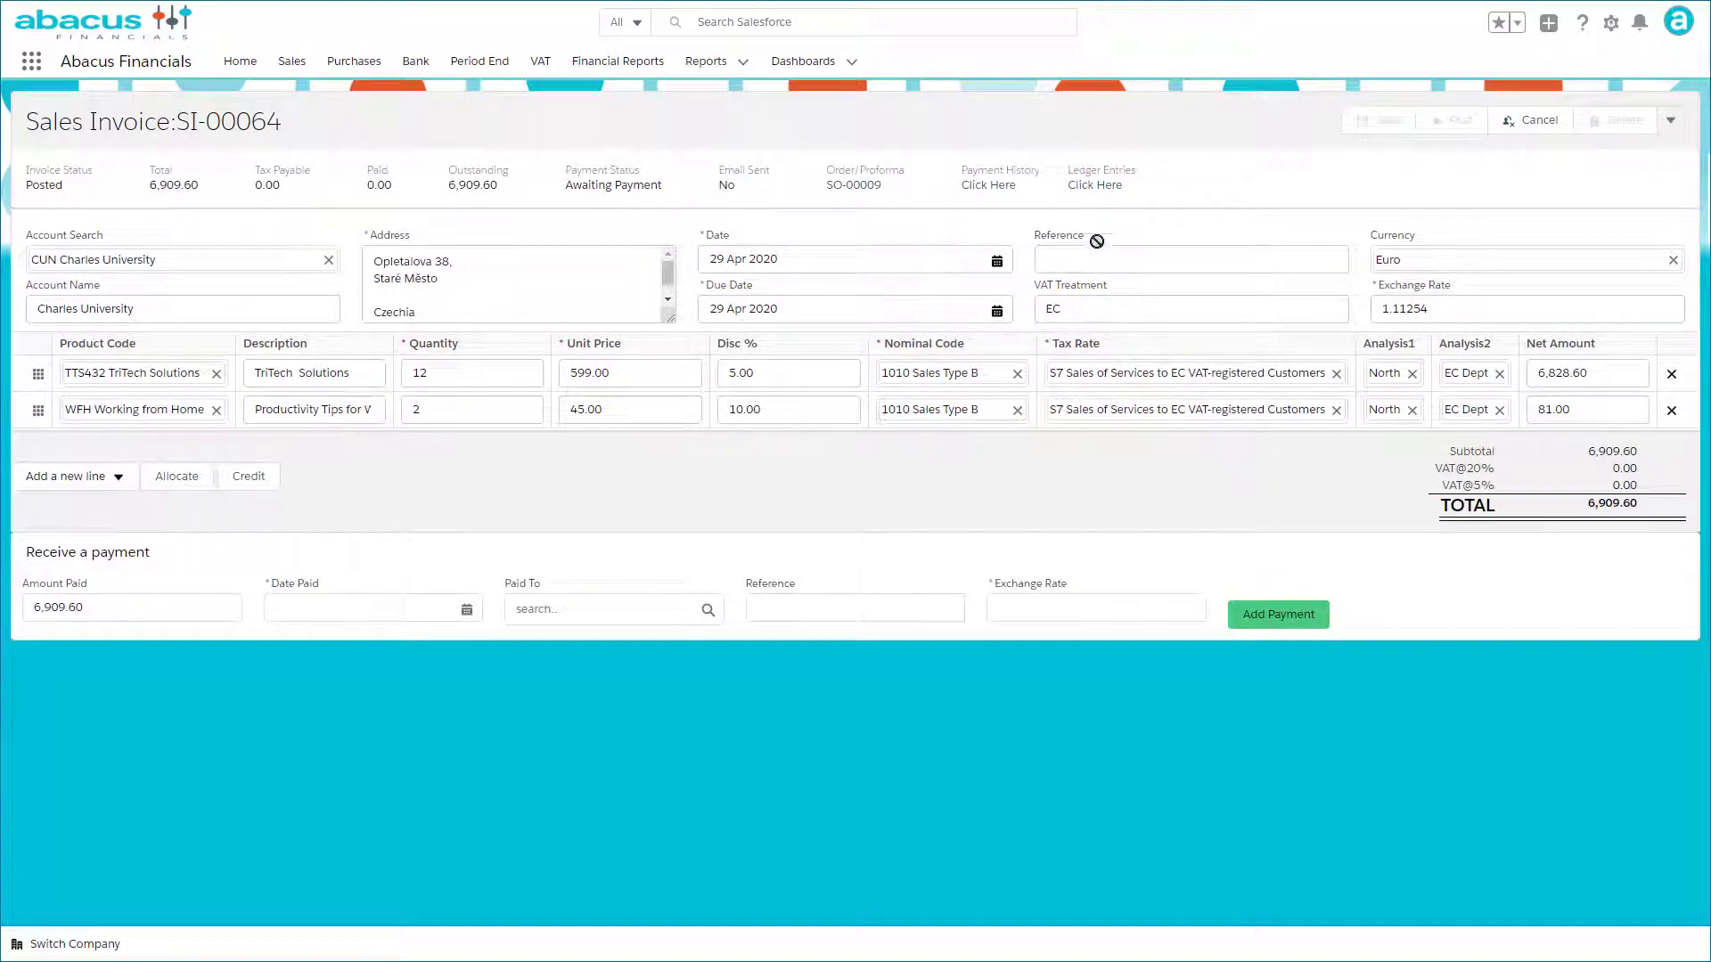
left_click(1096, 186)
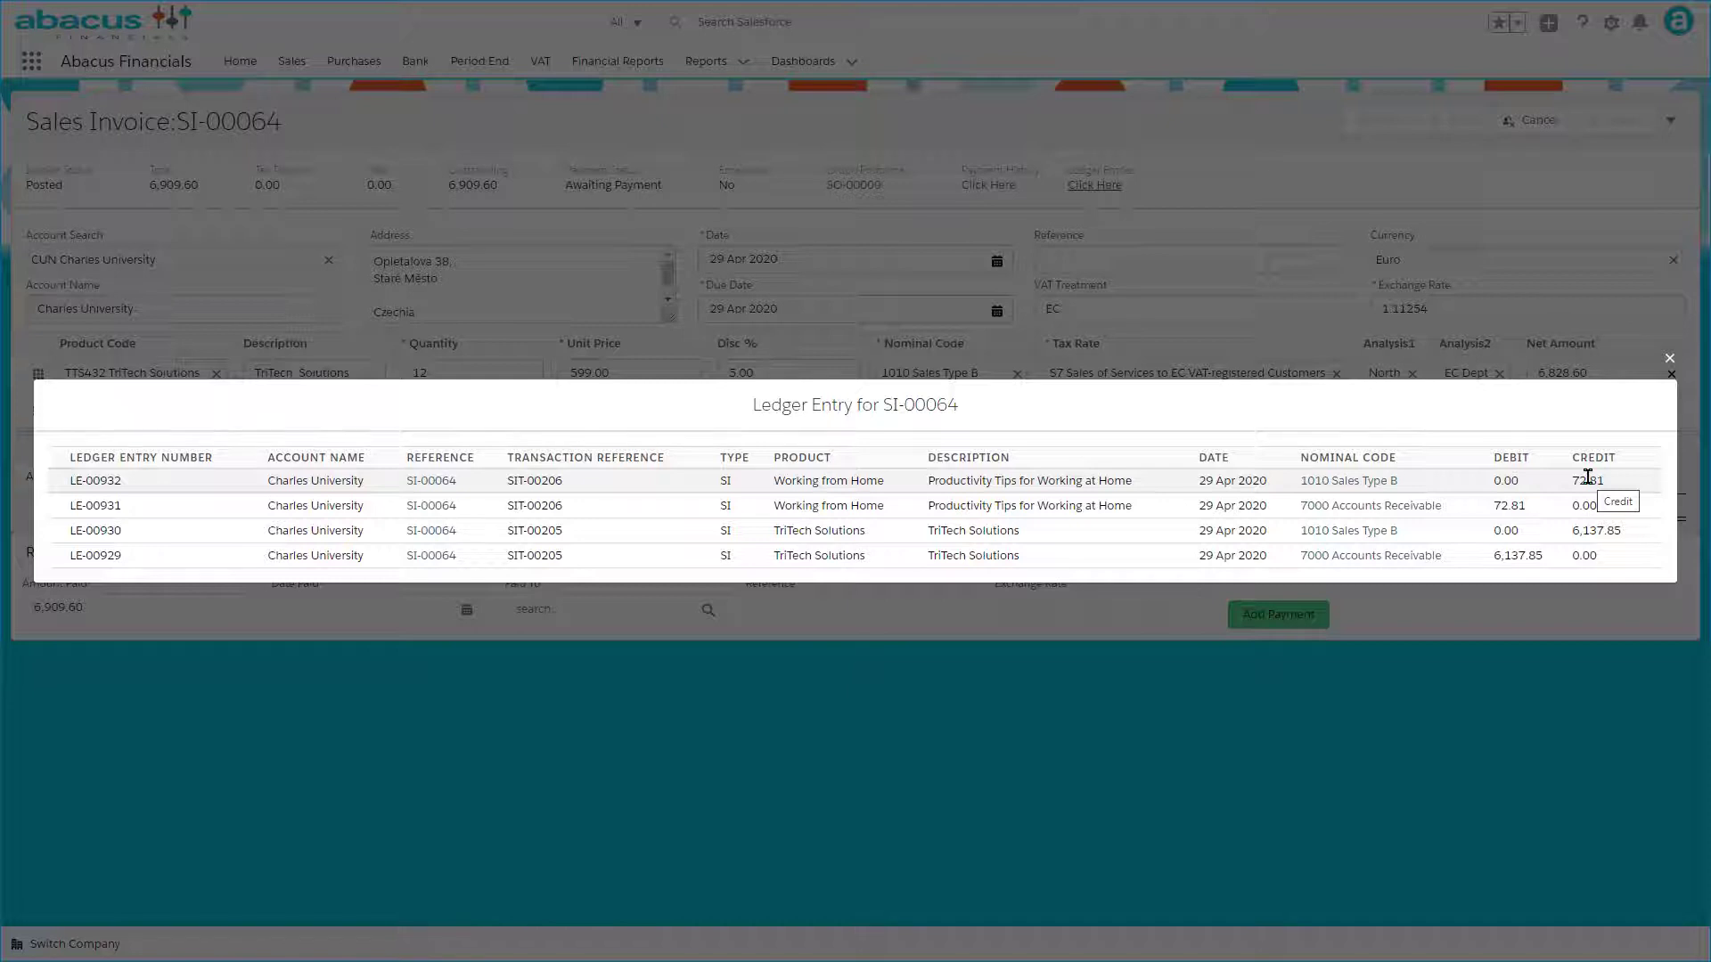
left_click(1670, 360)
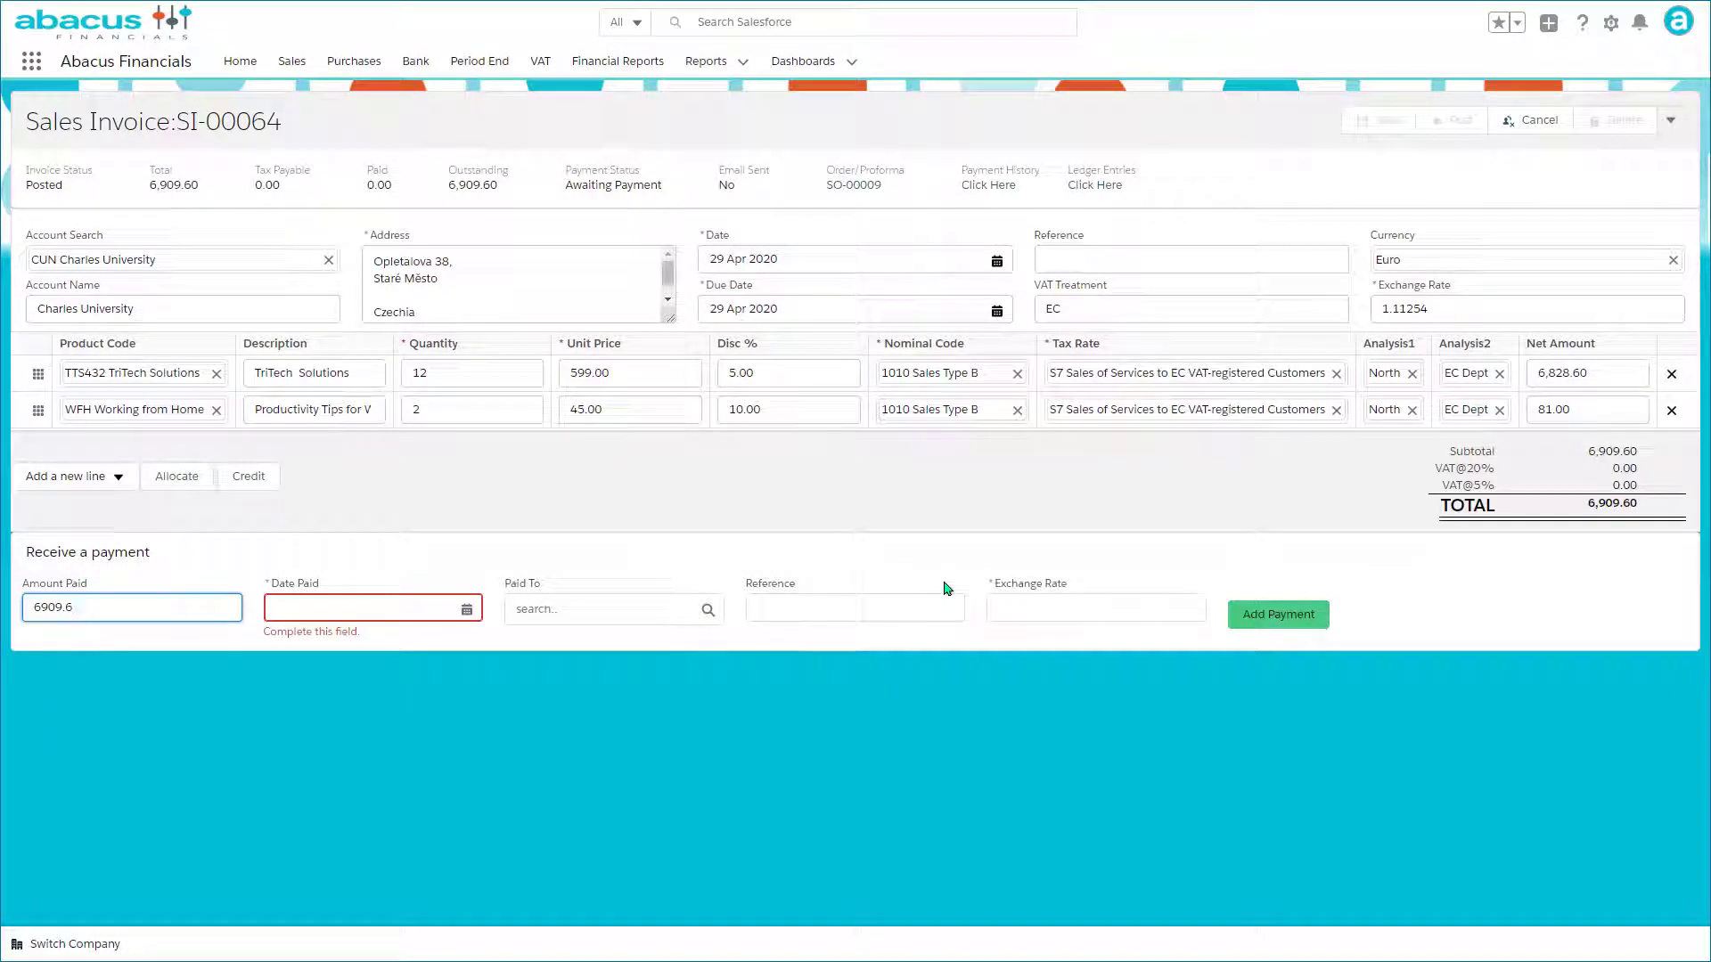
- Set the received payment's date to 29 Apr 2020 and its destination to the 7300 NatWest EURO Current account
left_click(294, 609)
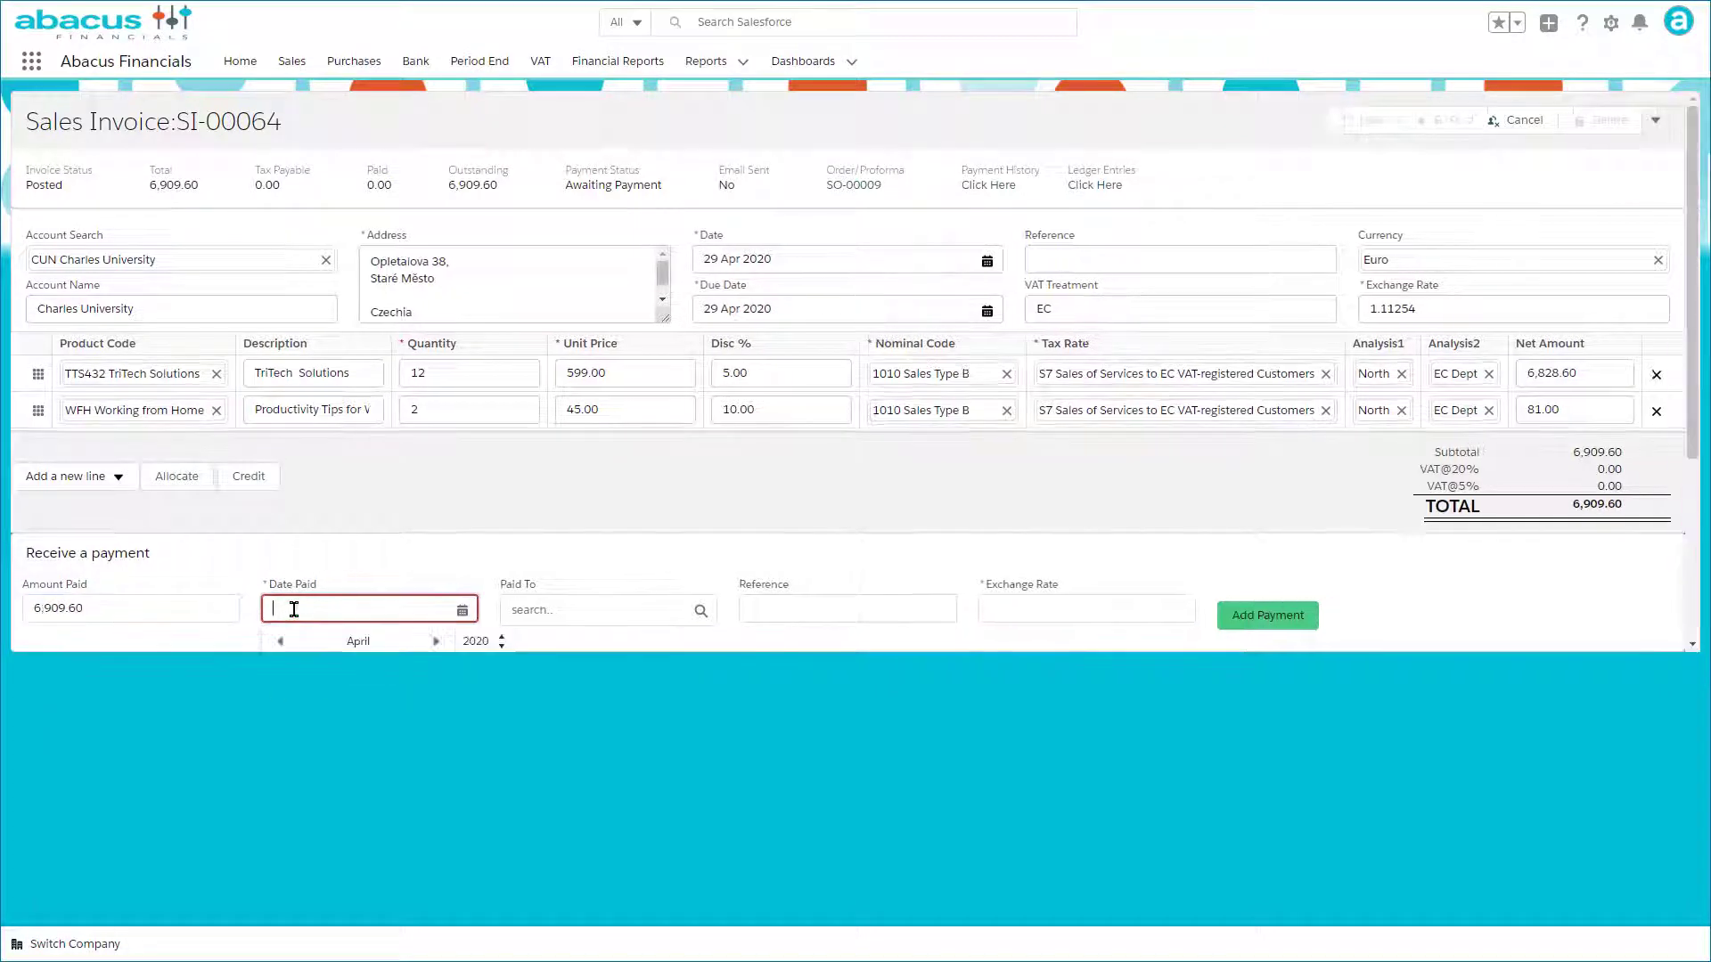
scroll(381, 646, "down", 3)
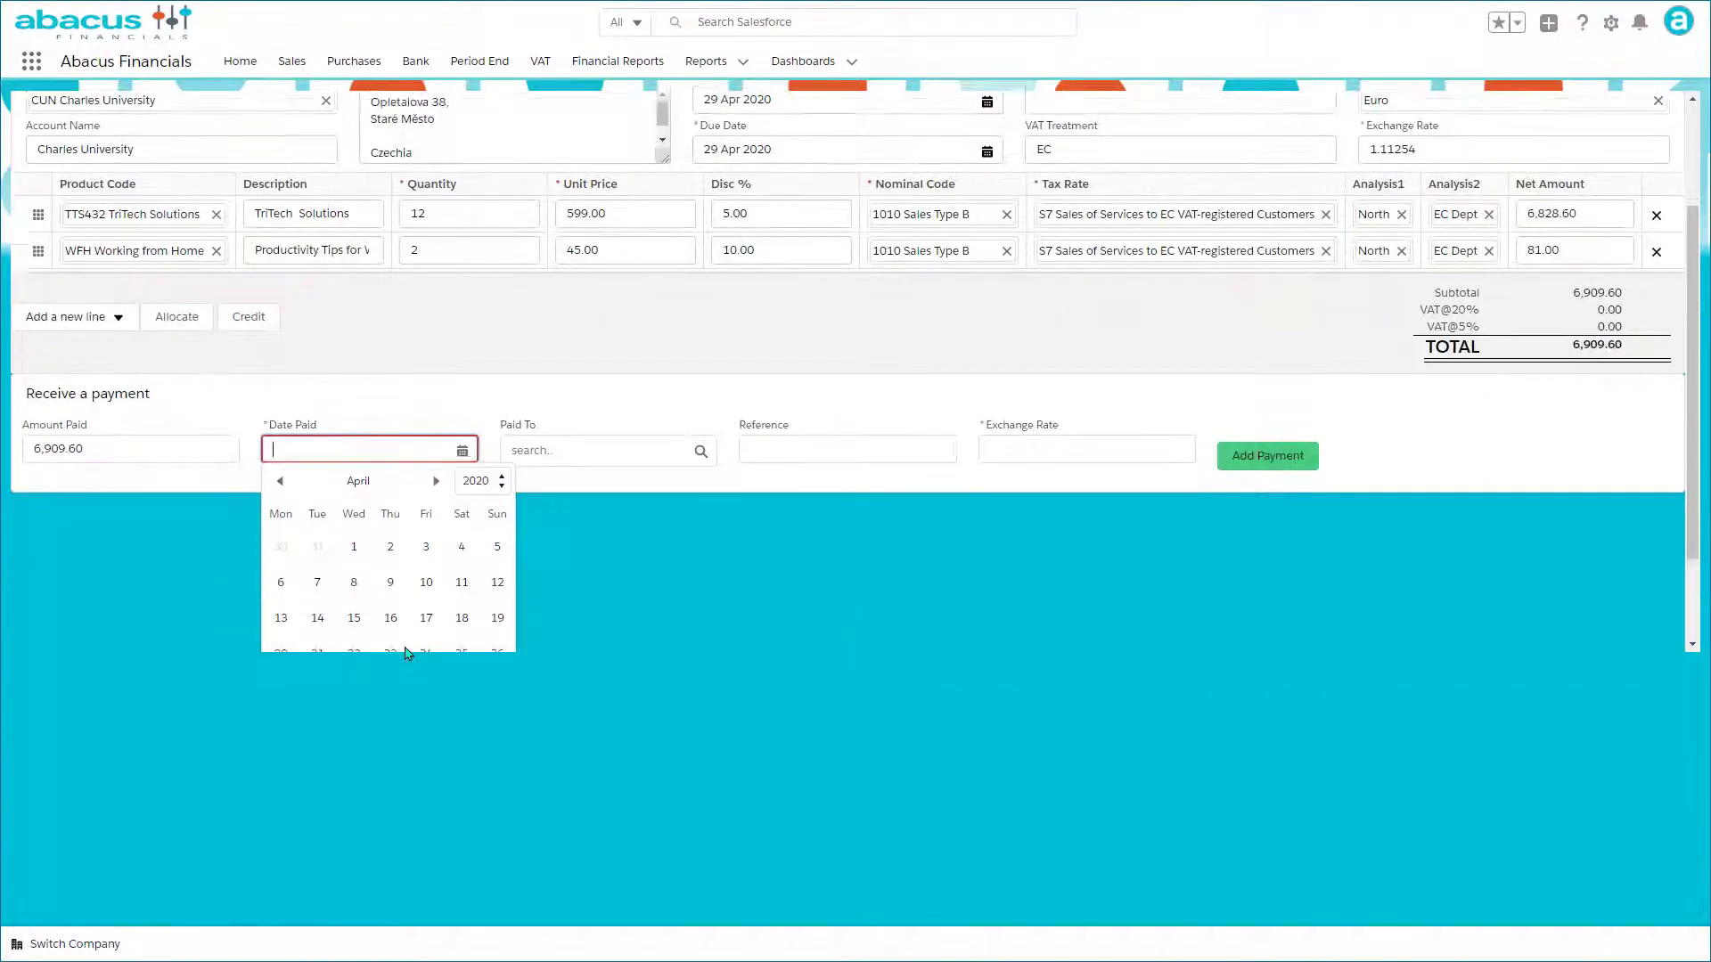
left_click(386, 638)
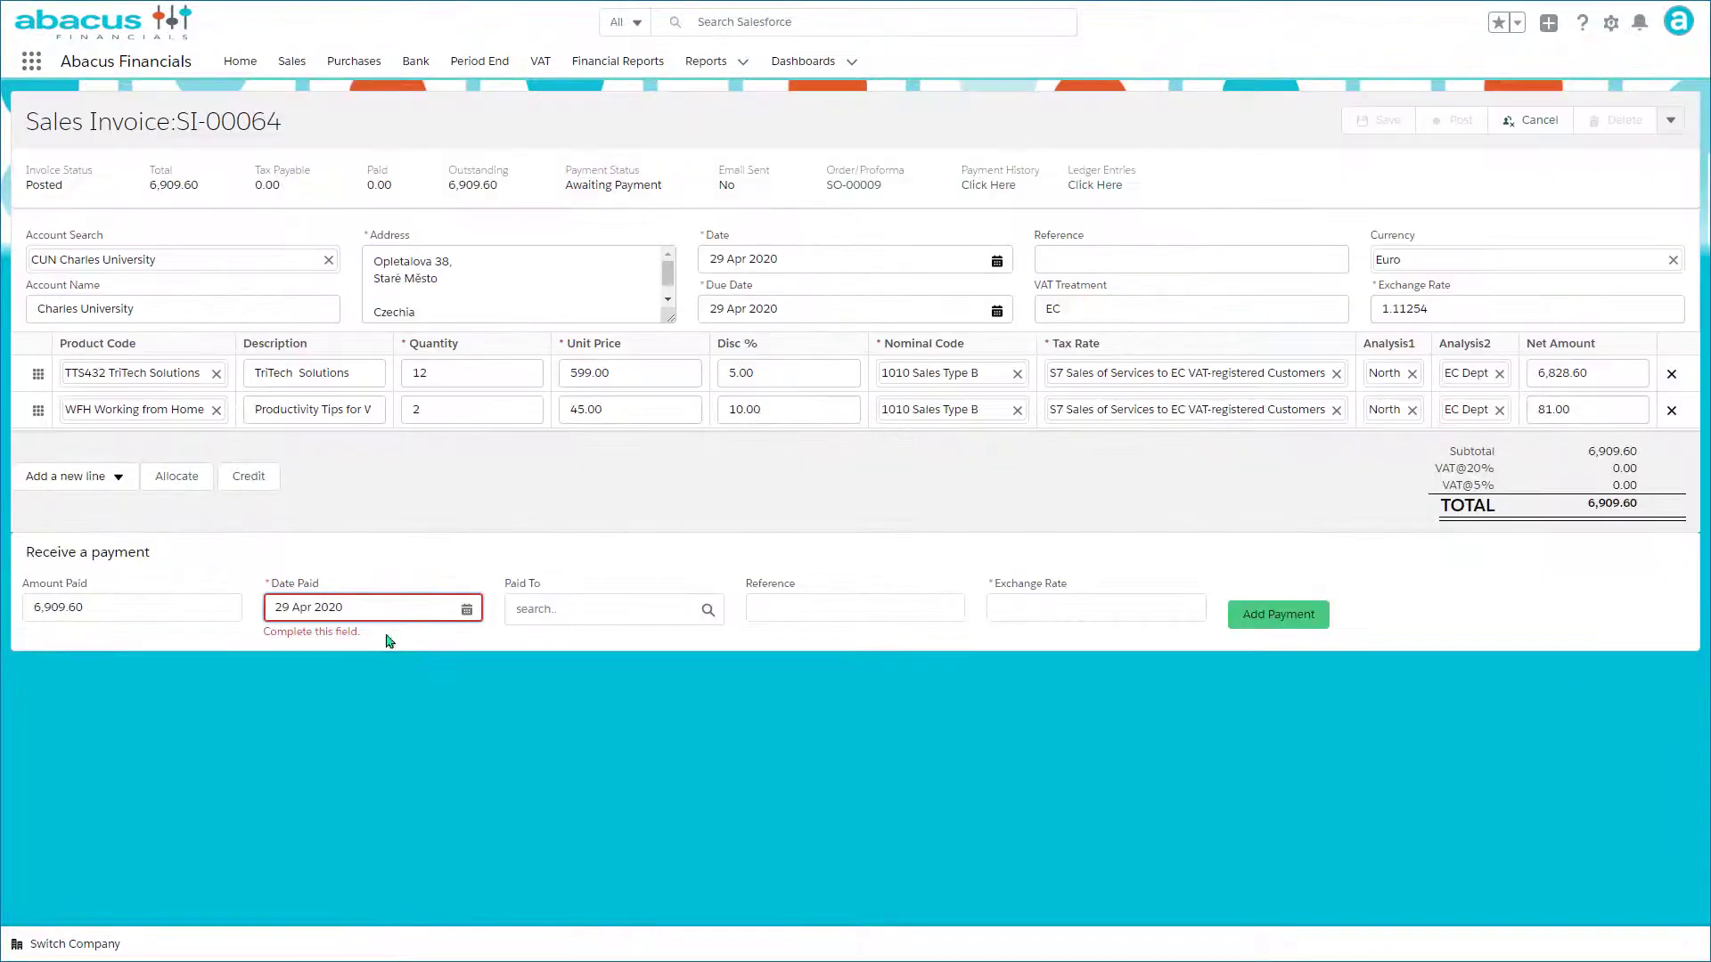
left_click(540, 606)
left_click(541, 642)
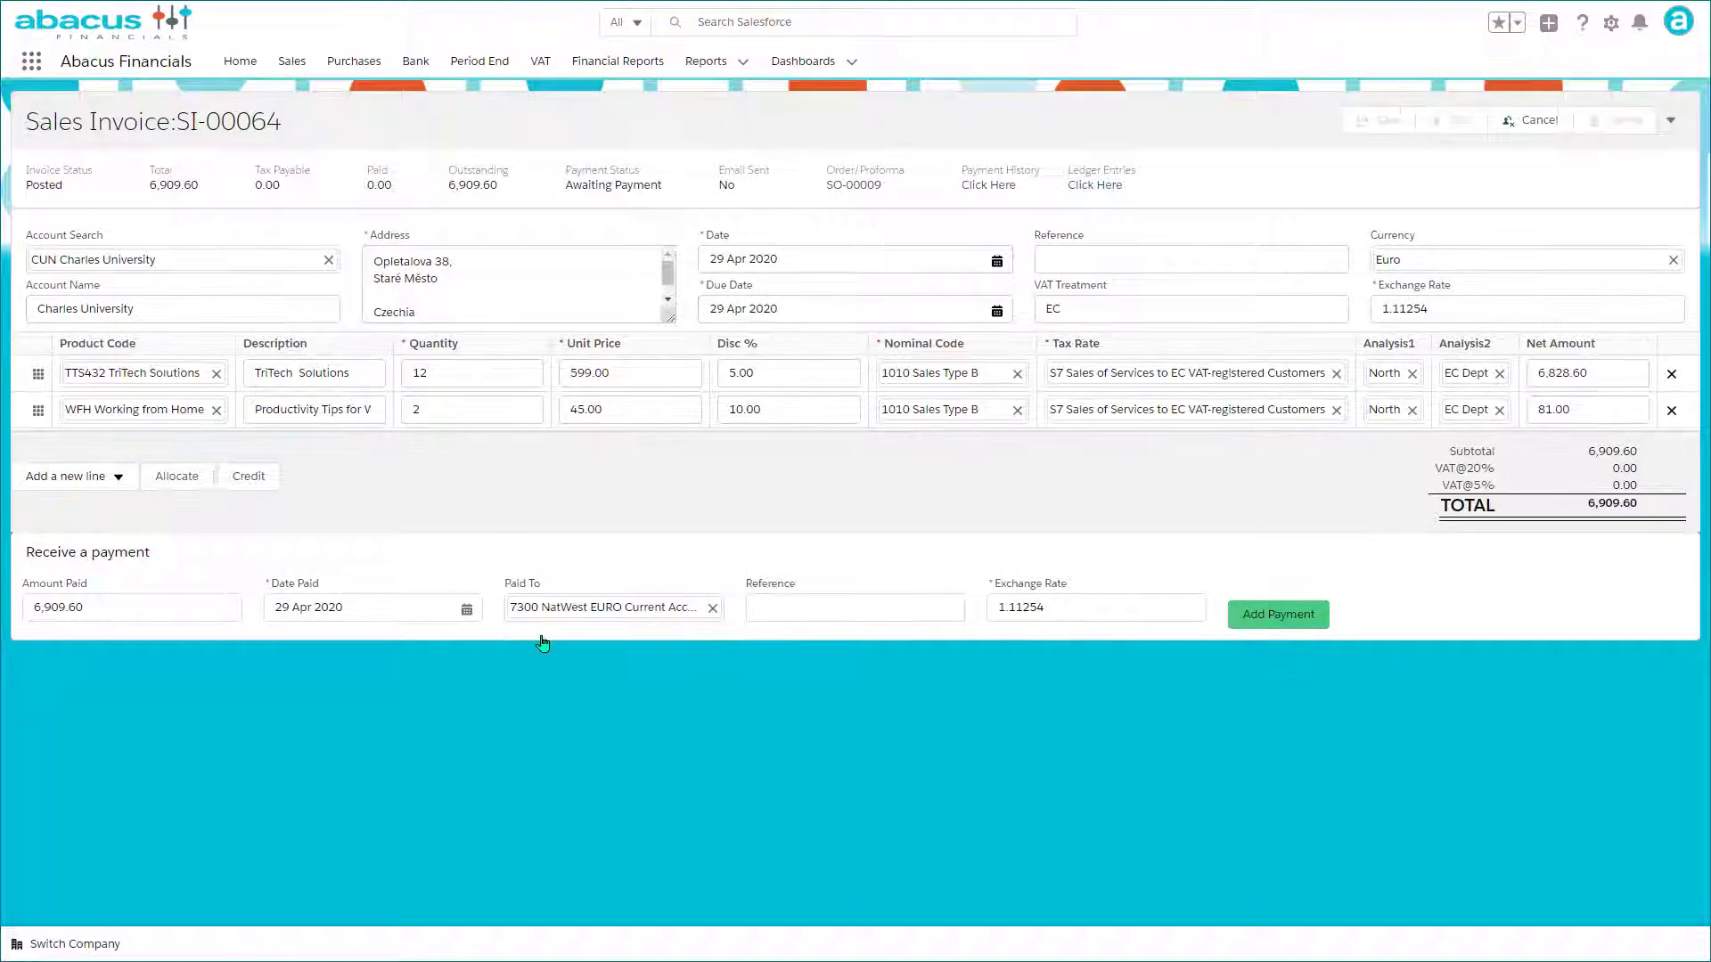
- Set the payment's reference to demo and its exchange rate to 1.23365, and add the payment to the invoice
left_click(784, 597)
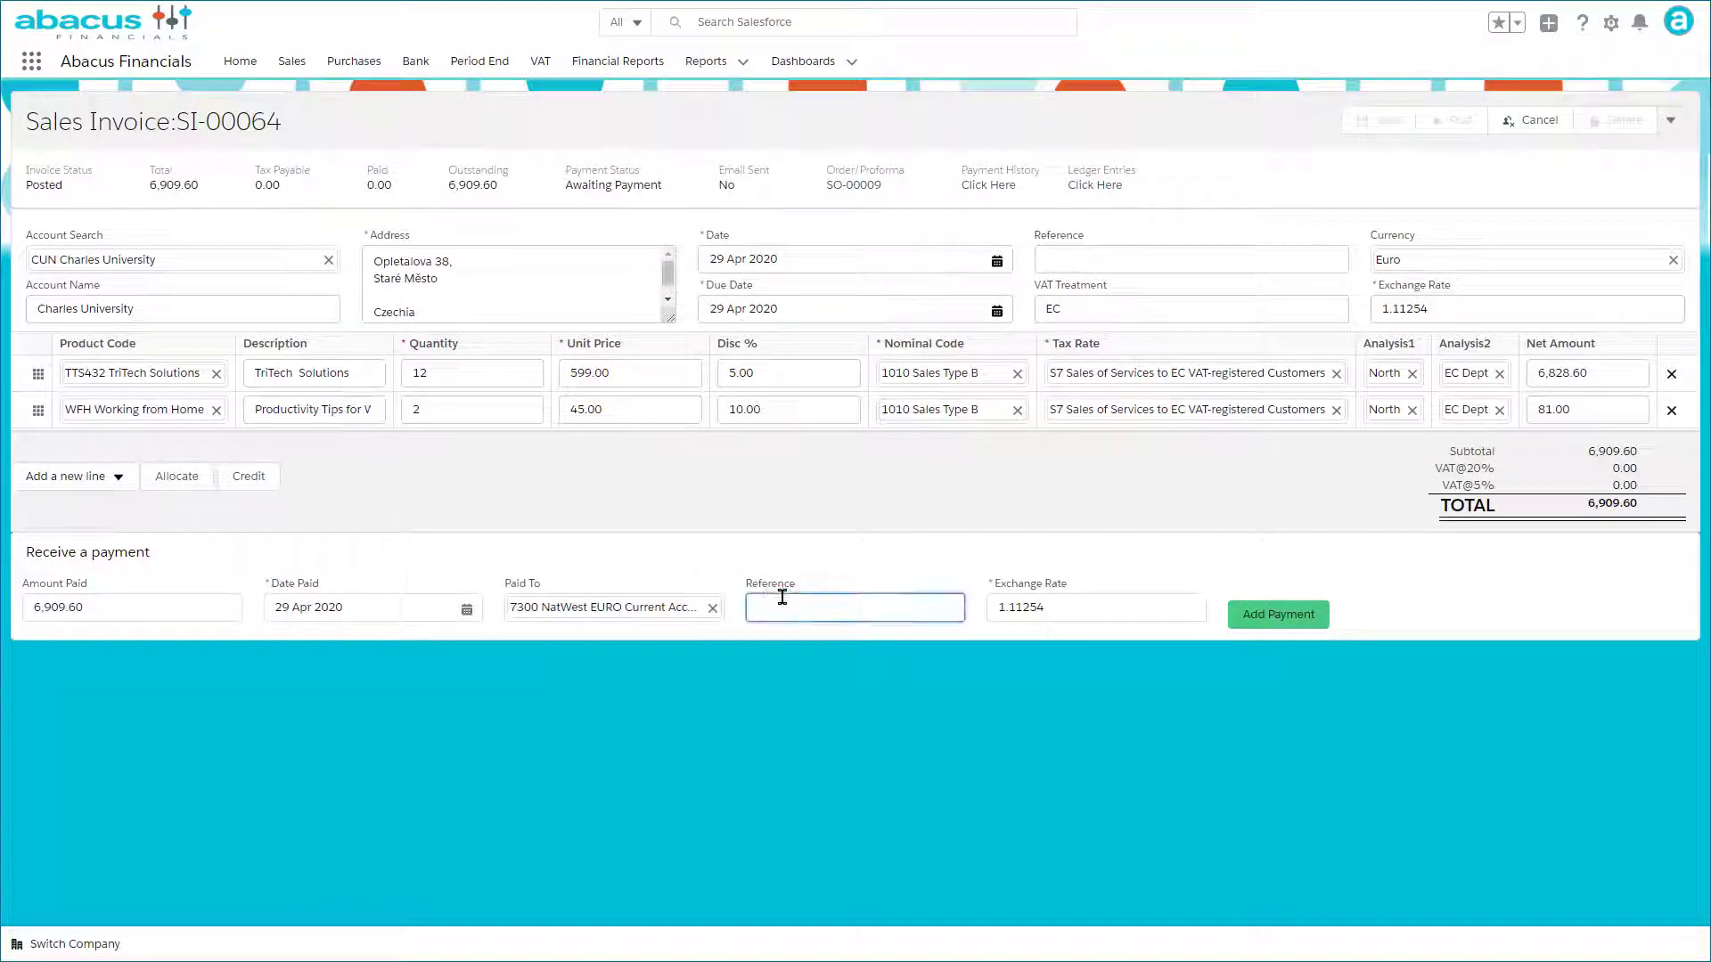
type("demo")
left_click(1087, 609)
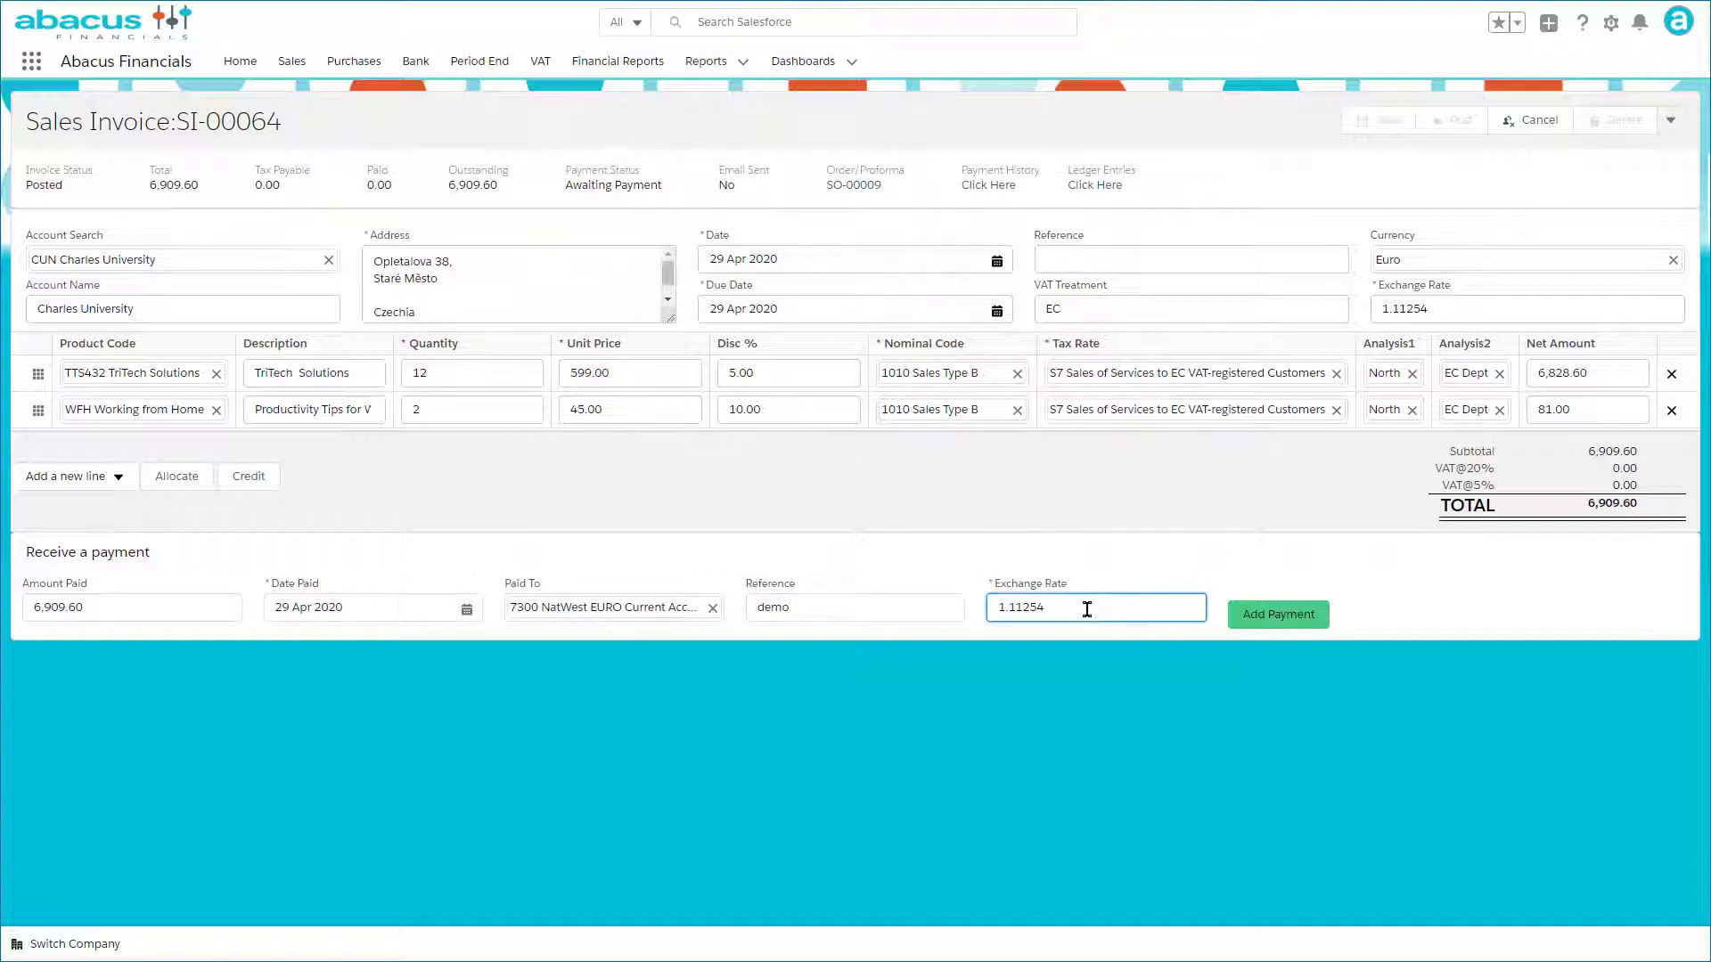
key("BackSpace")
key("BackSpace")
key("BackSpace")
type("23365")
left_click(1296, 611)
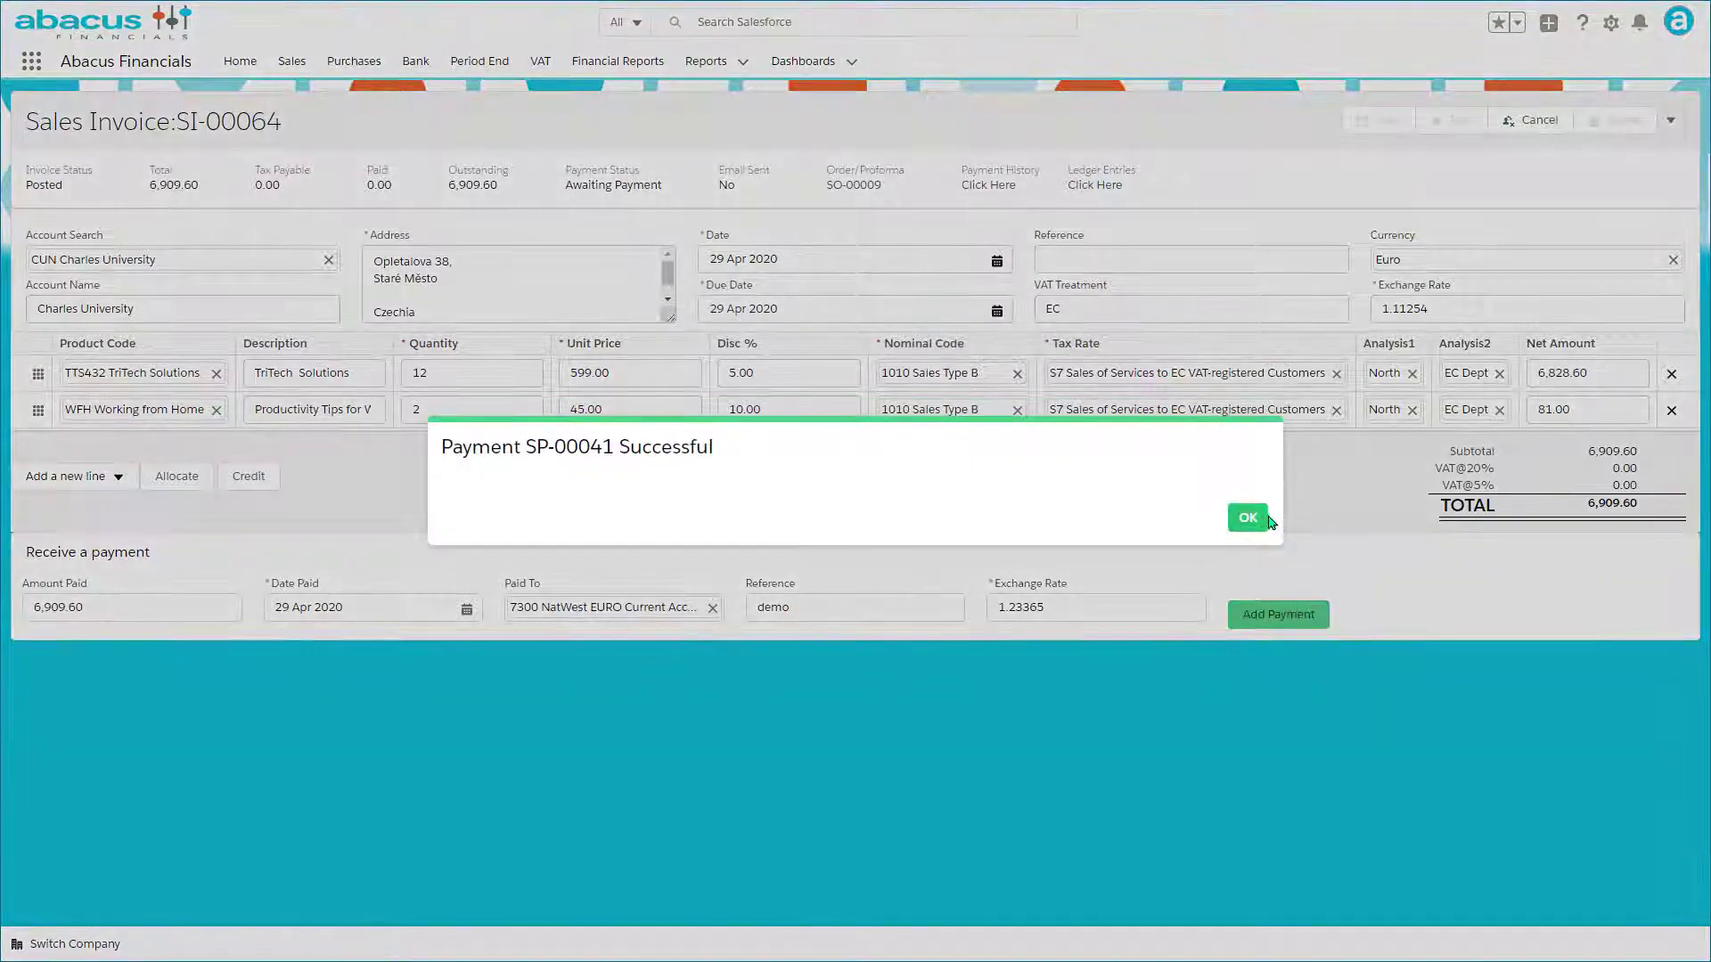
left_click(1256, 518)
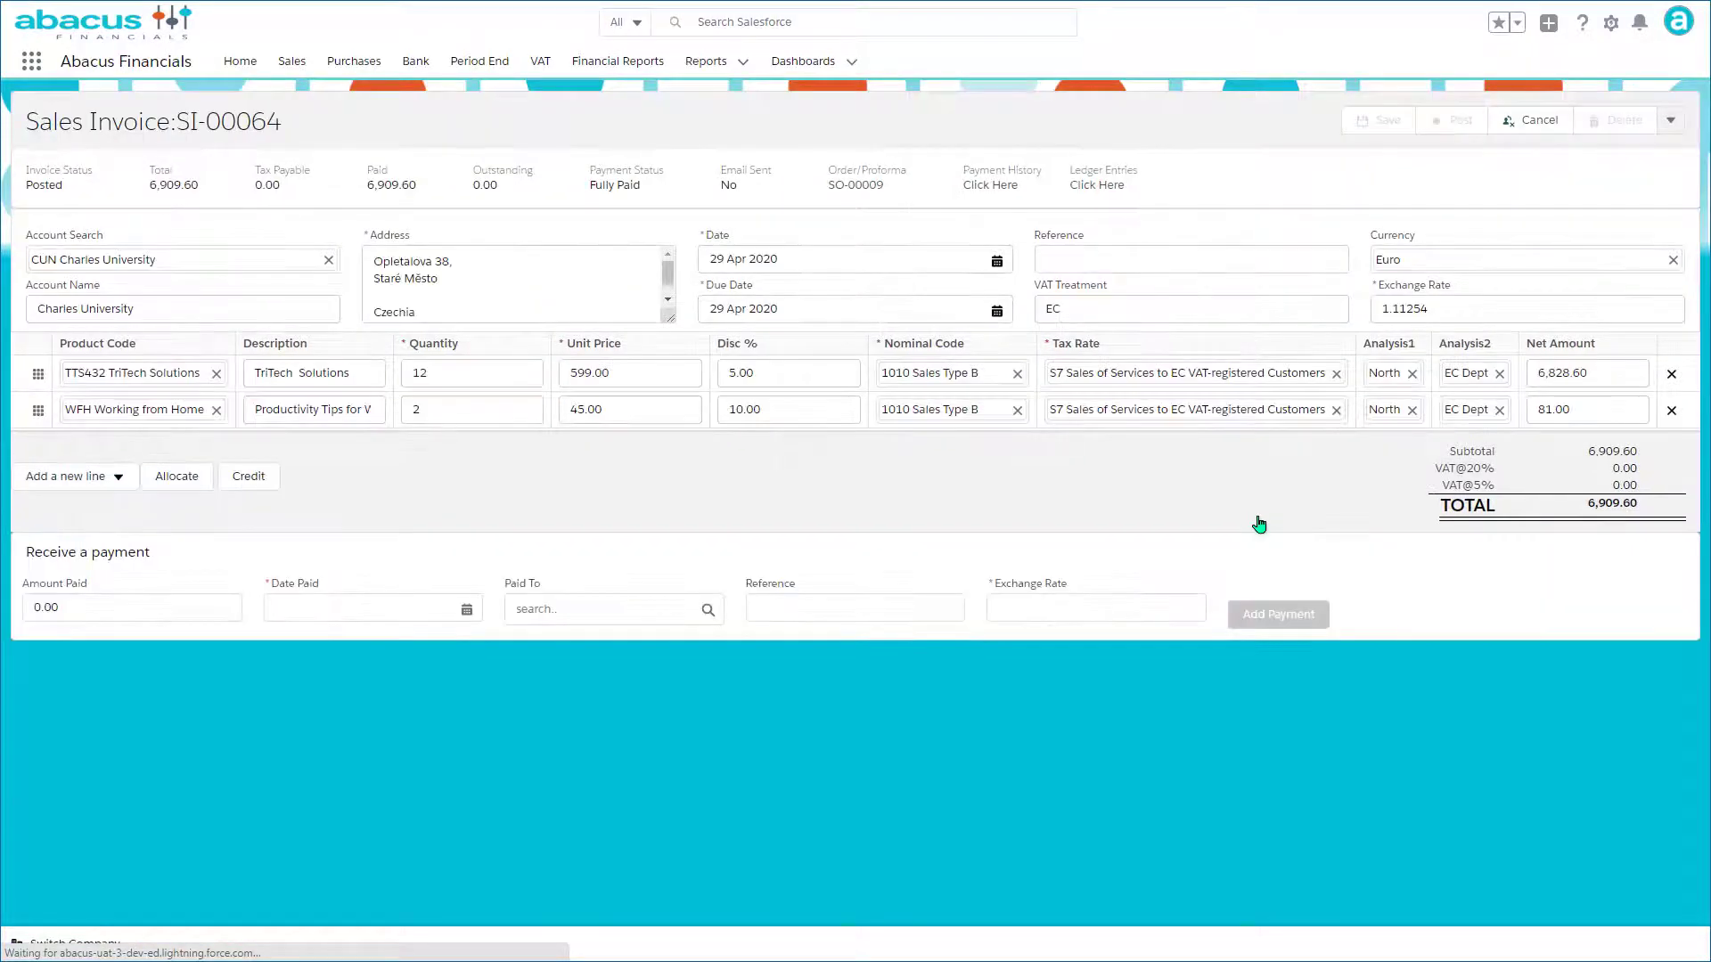
- Review the paid invoice's ledger entries and open its sales payment record from the payment history
left_click(1102, 185)
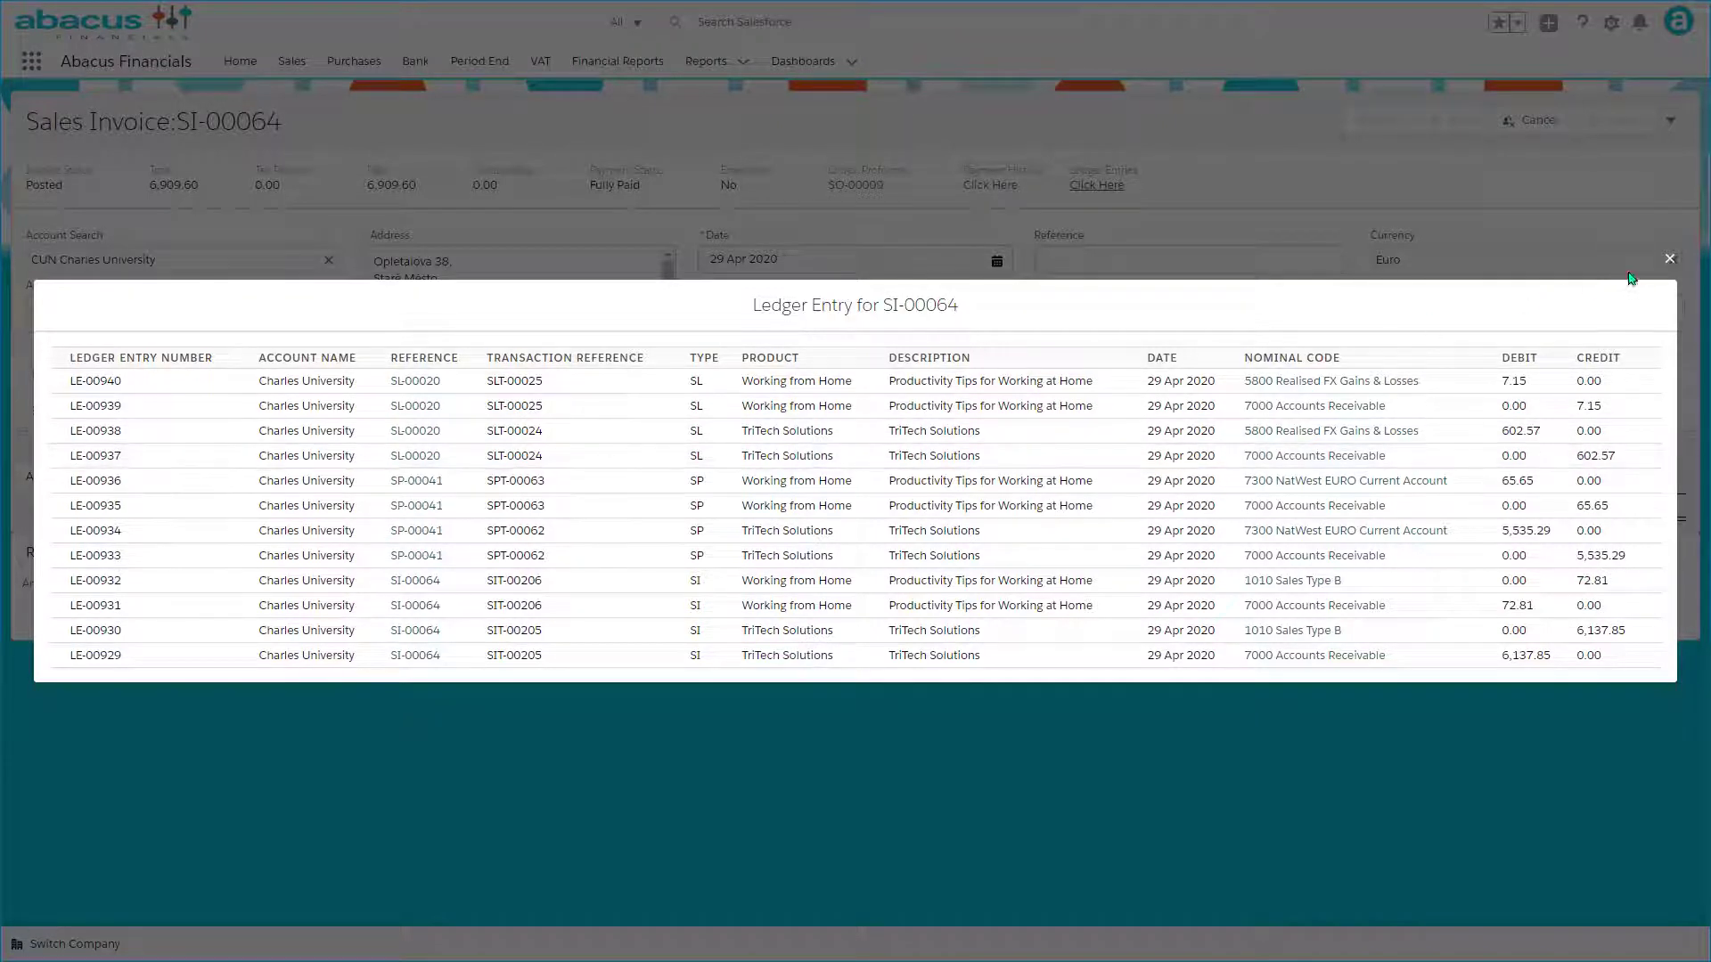
left_click(1668, 261)
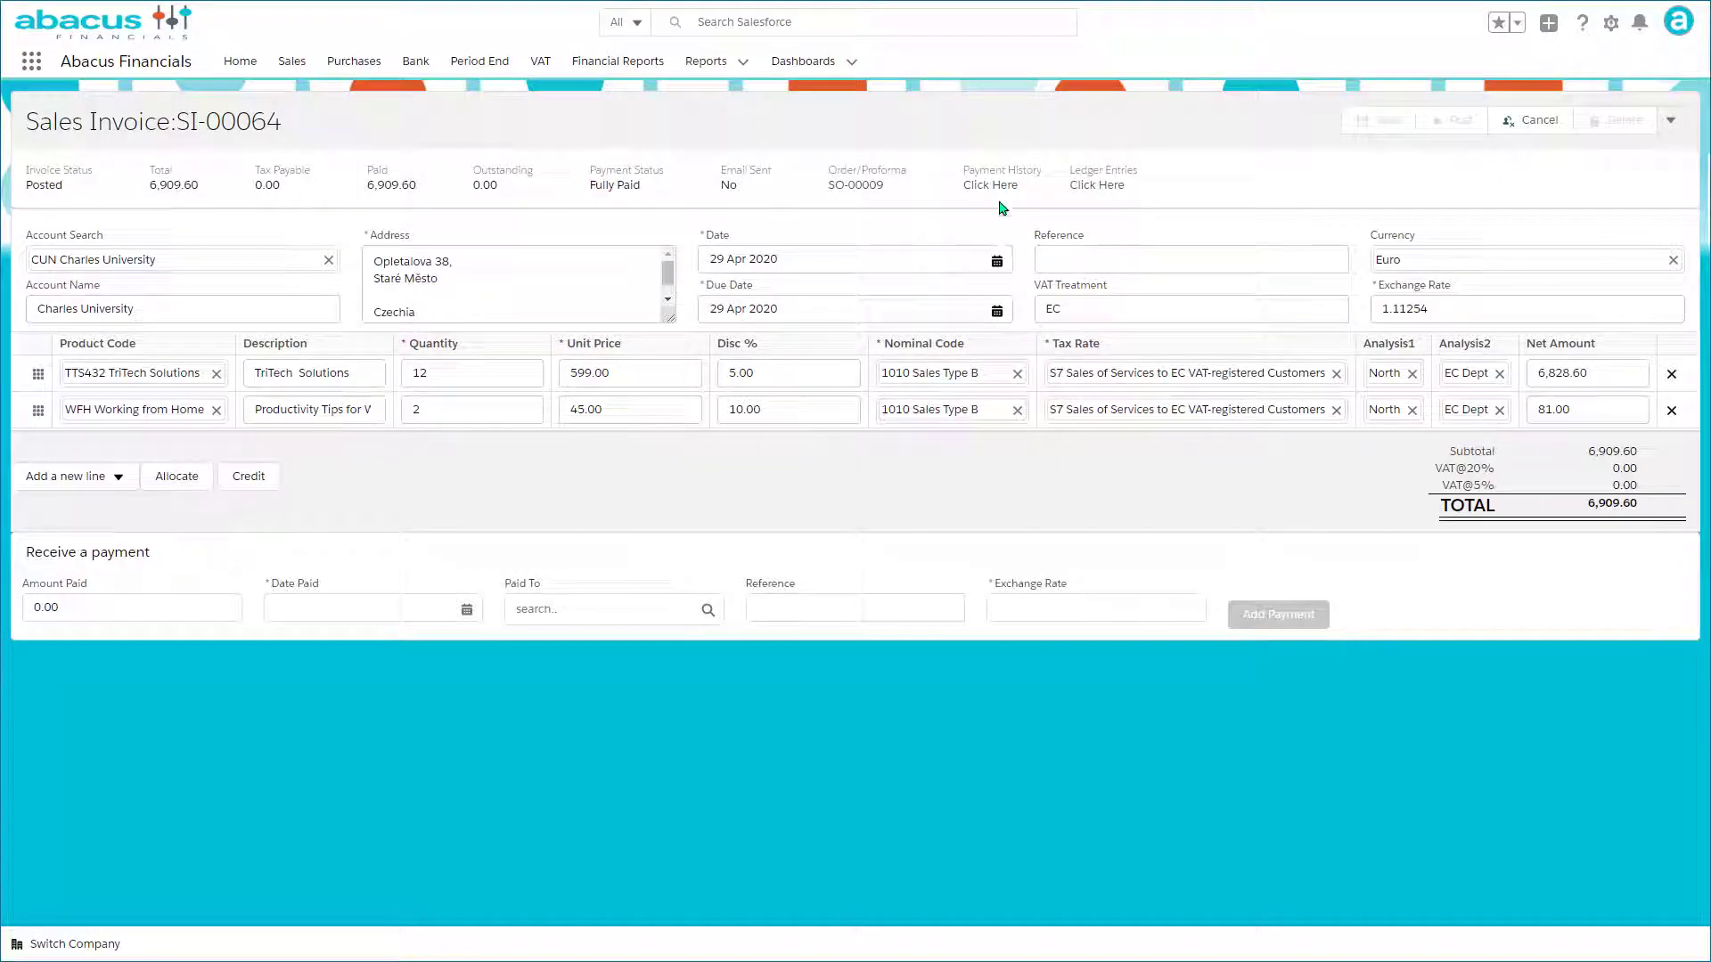
left_click(995, 195)
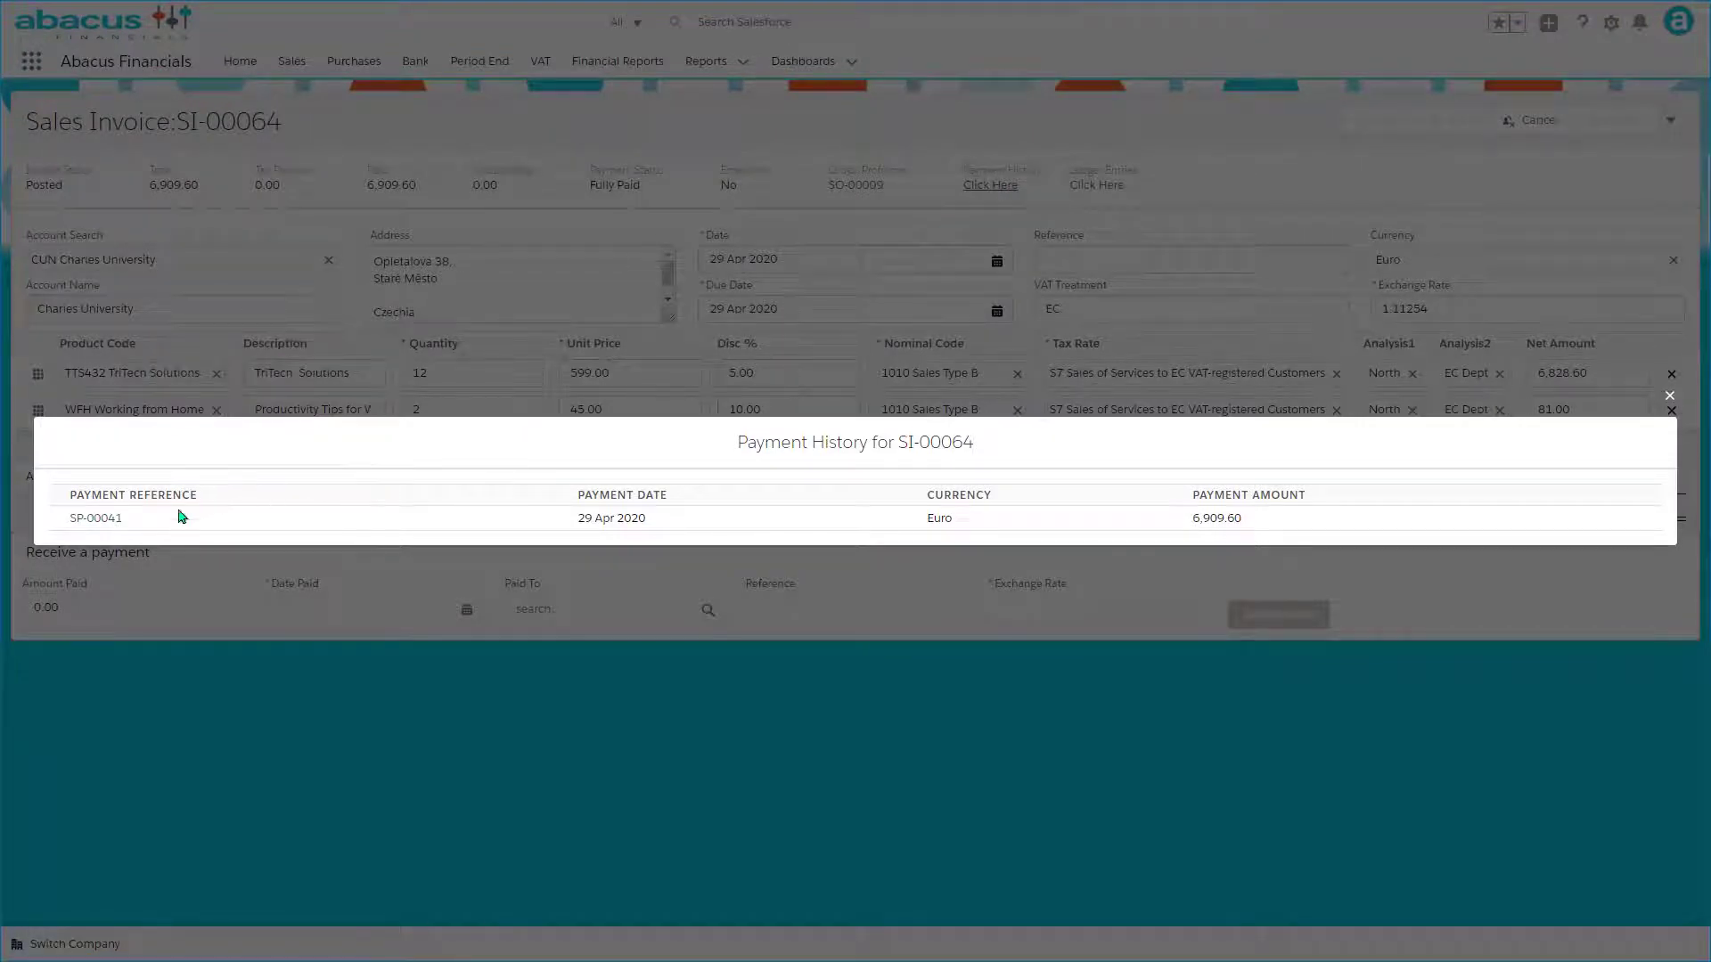
left_click(122, 522)
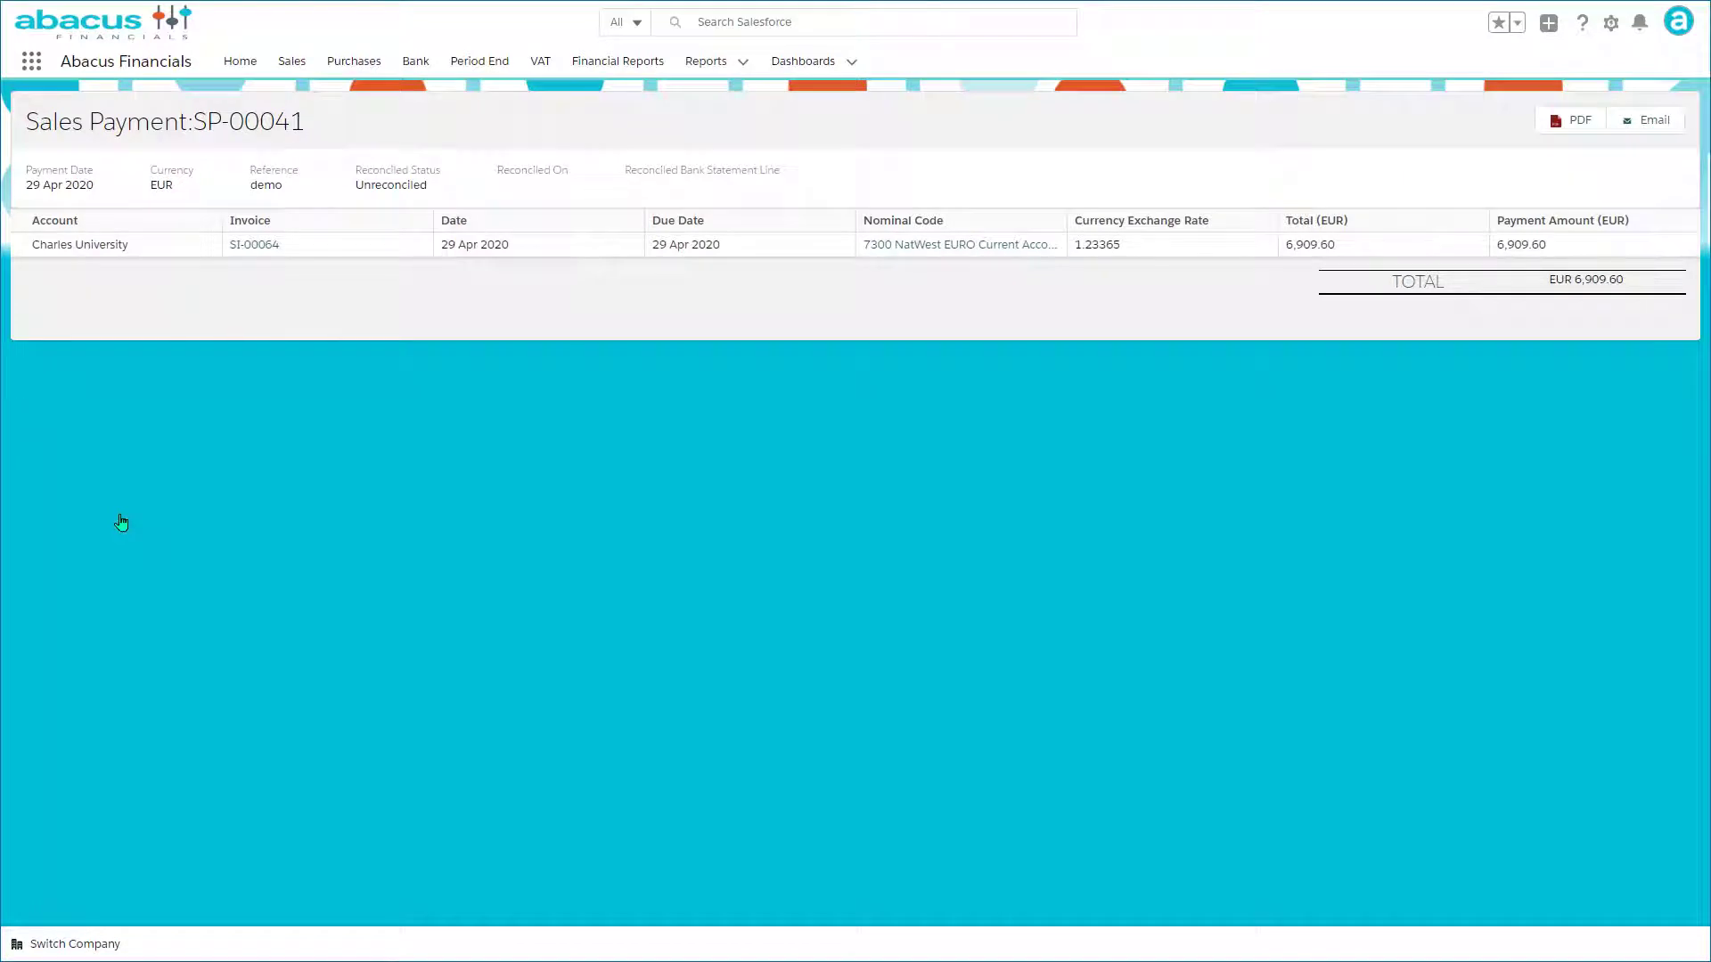
- Request the payment's PDF and email the remittance advice with subject "Payment" and body "Thank you for your payment"
left_click(1578, 125)
left_click(1652, 123)
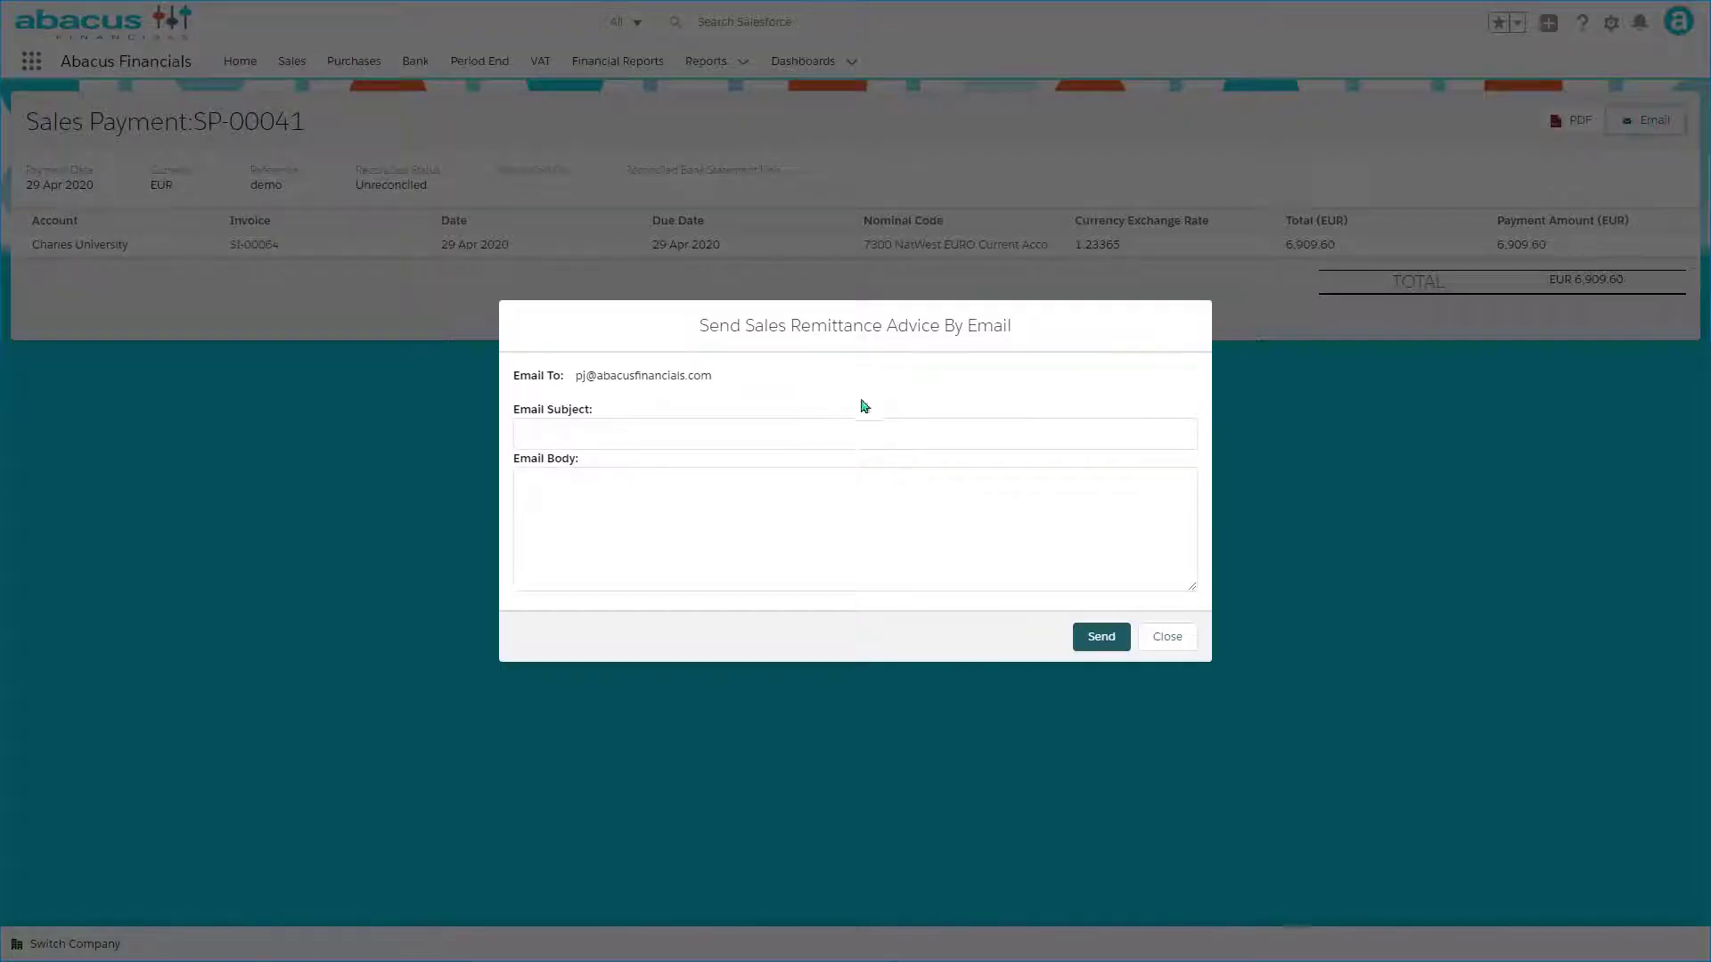
left_click(720, 422)
type("Payment")
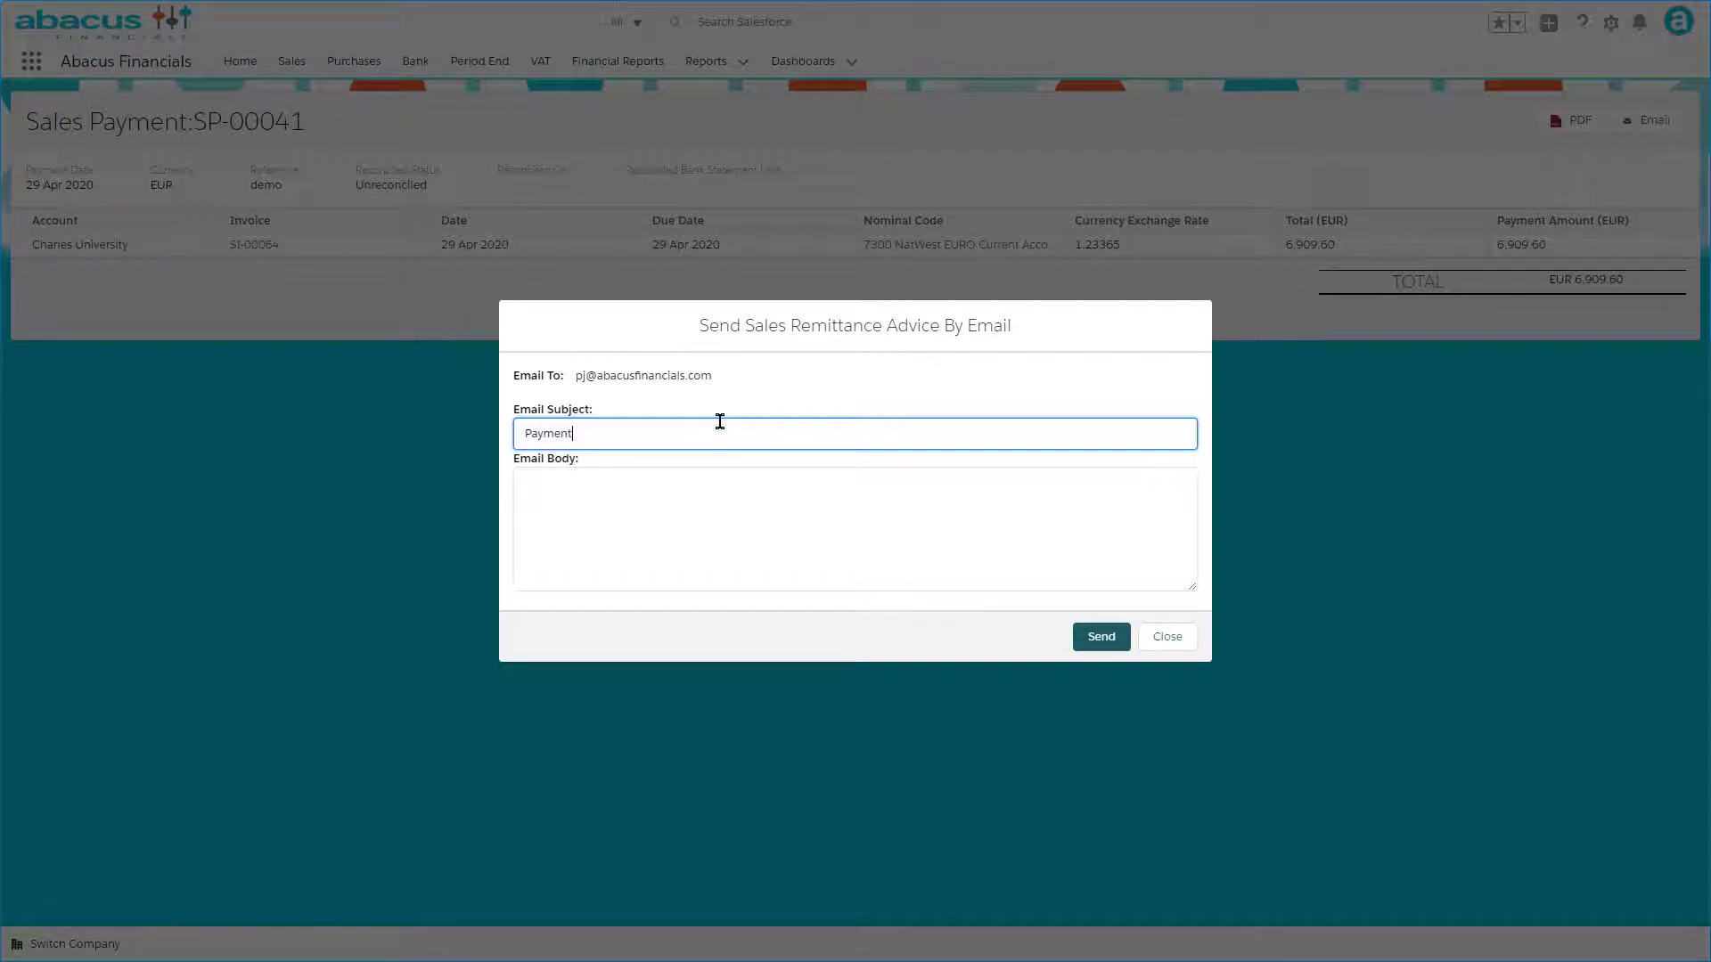
key("Tab")
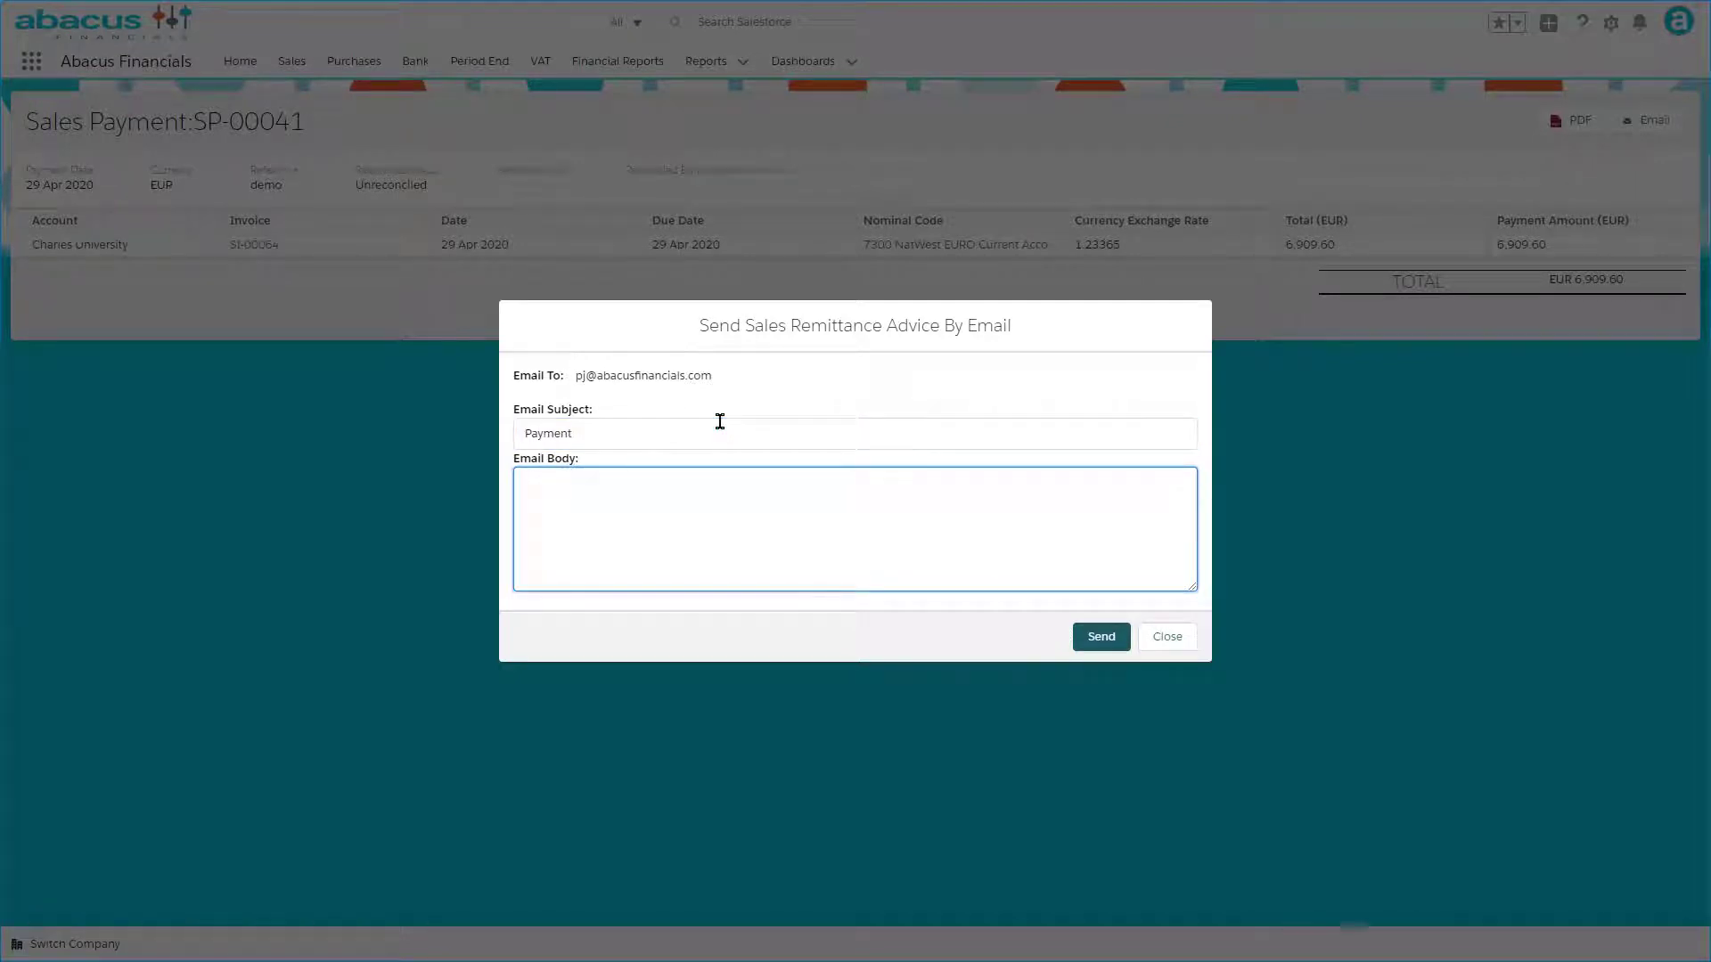
type("Thank you for your payment")
left_click(1089, 640)
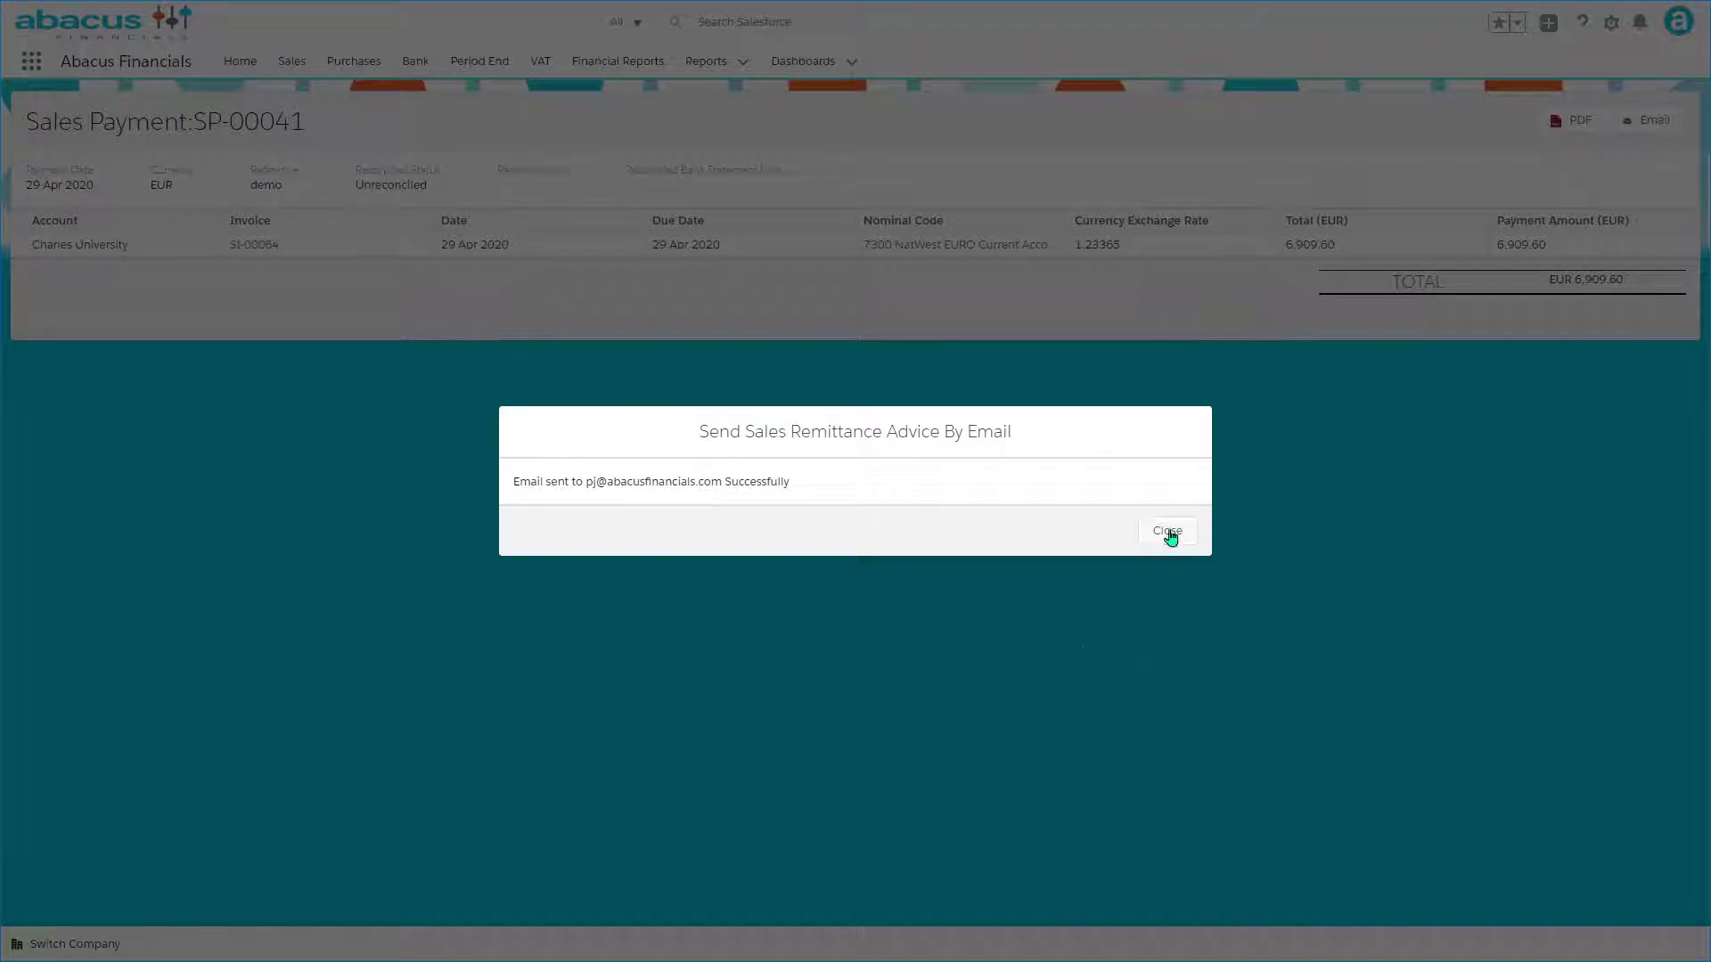
left_click(1168, 531)
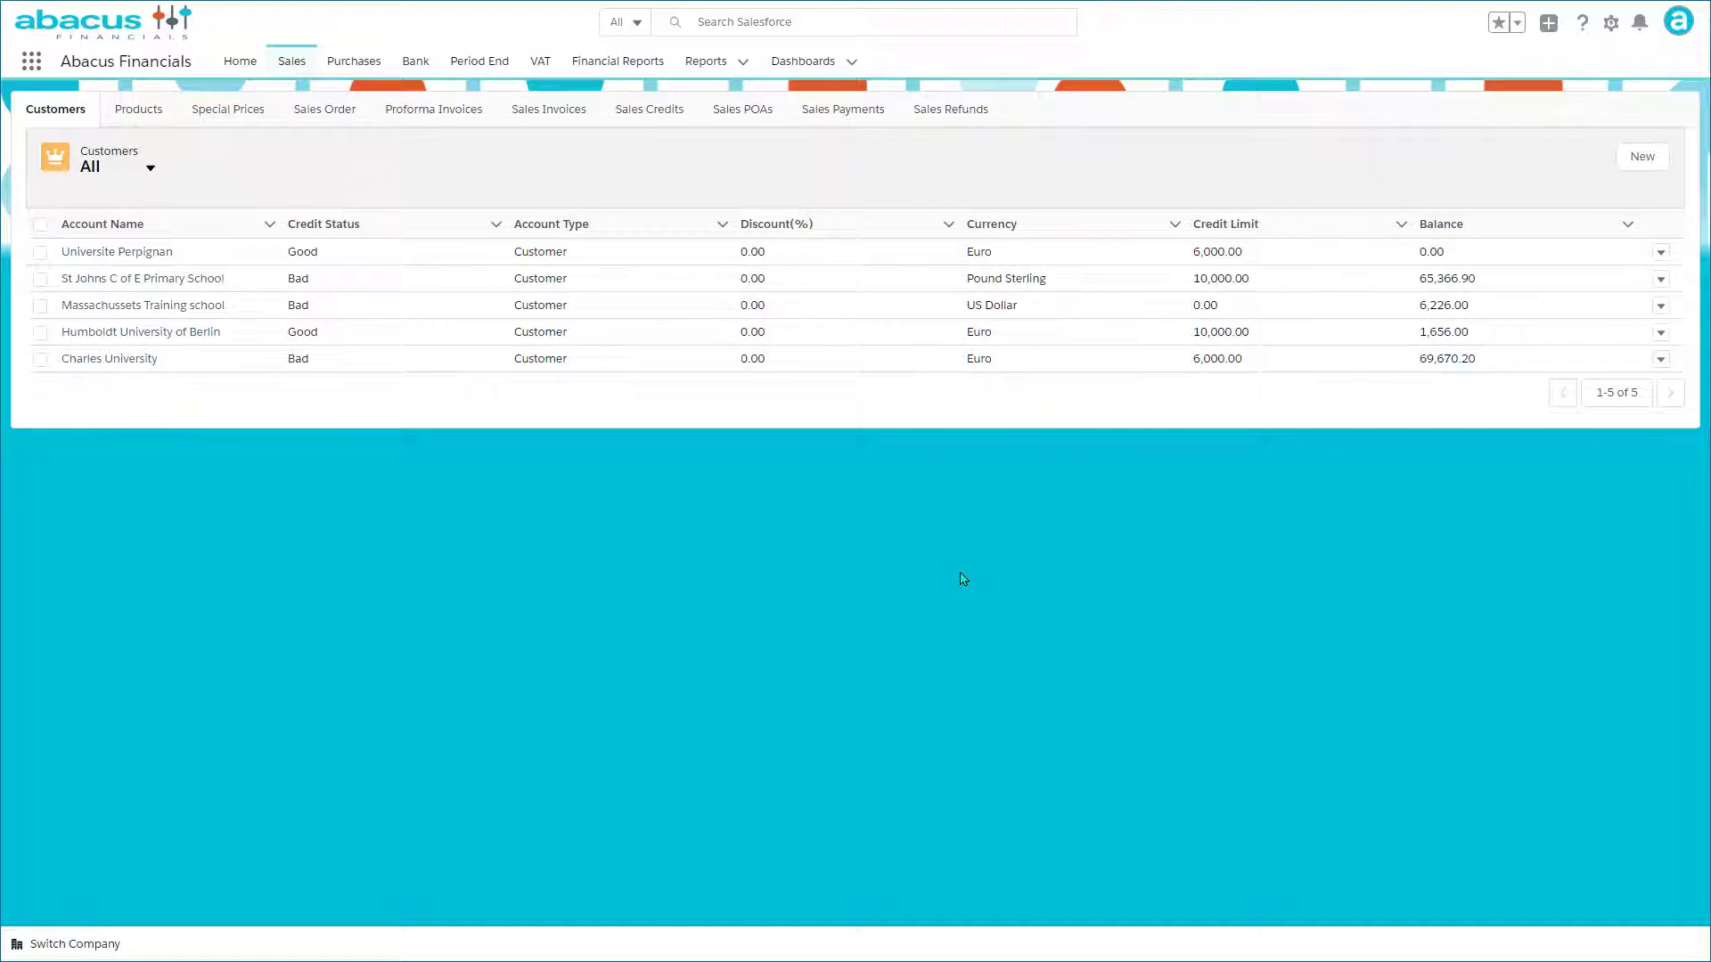
- Open St Johns C of E Primary School's sales invoice SI-00060 from the list of sales invoices
left_click(641, 113)
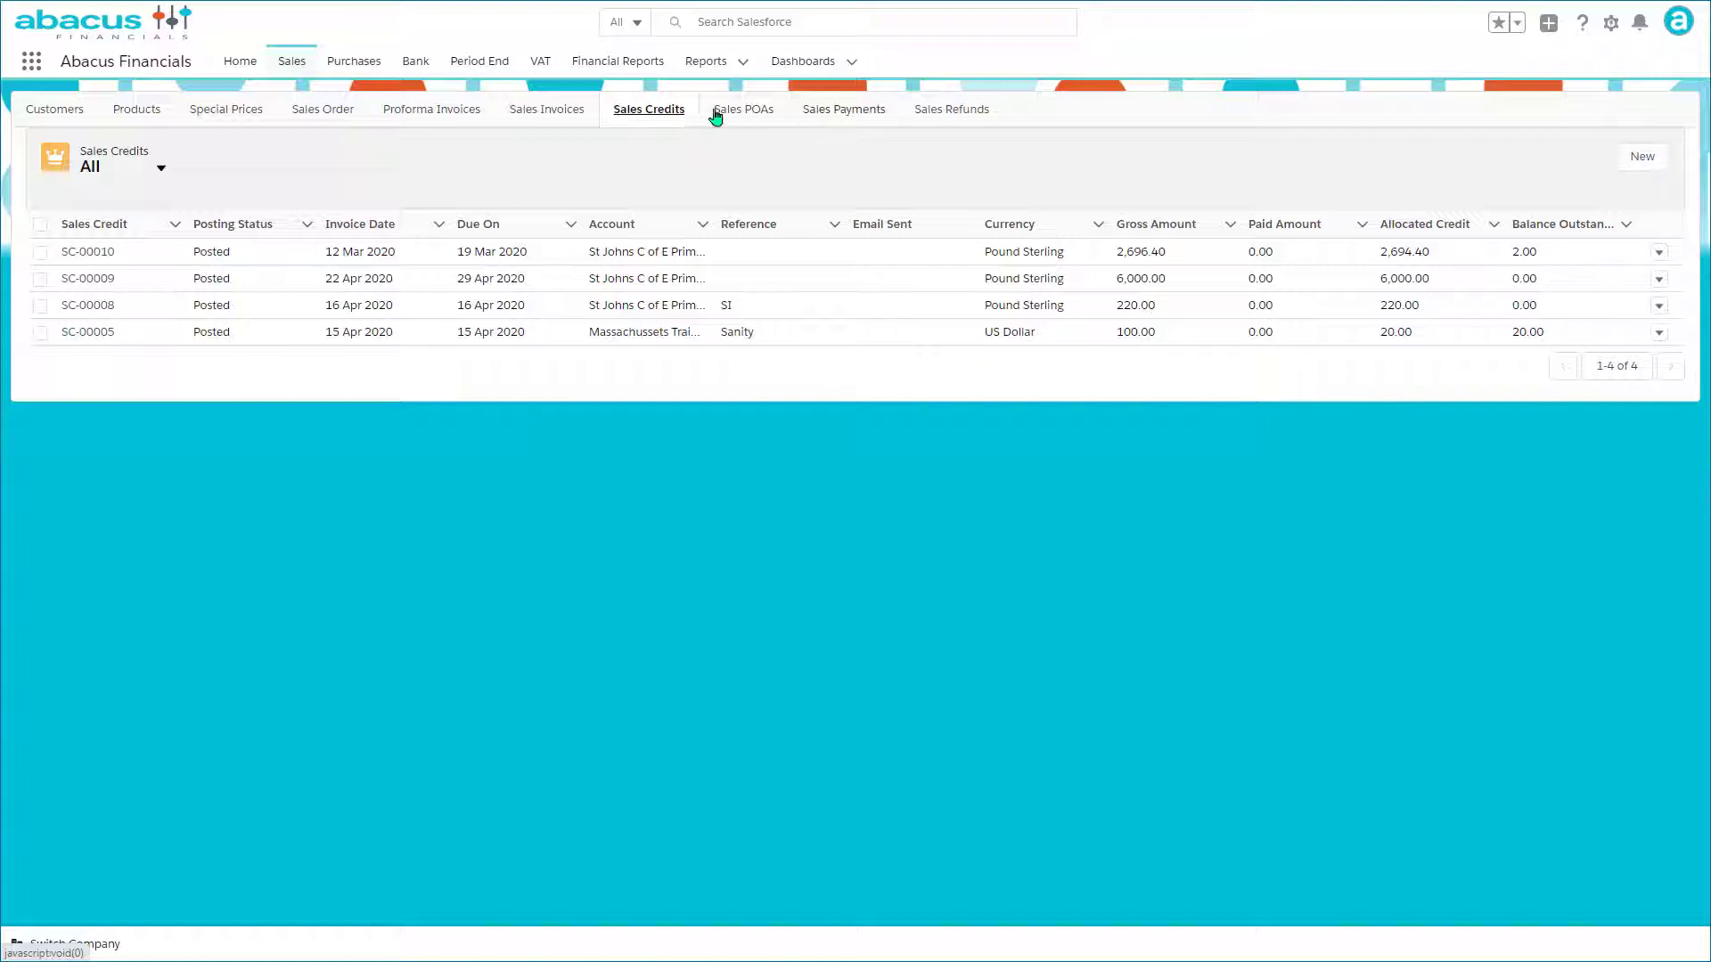
left_click(560, 111)
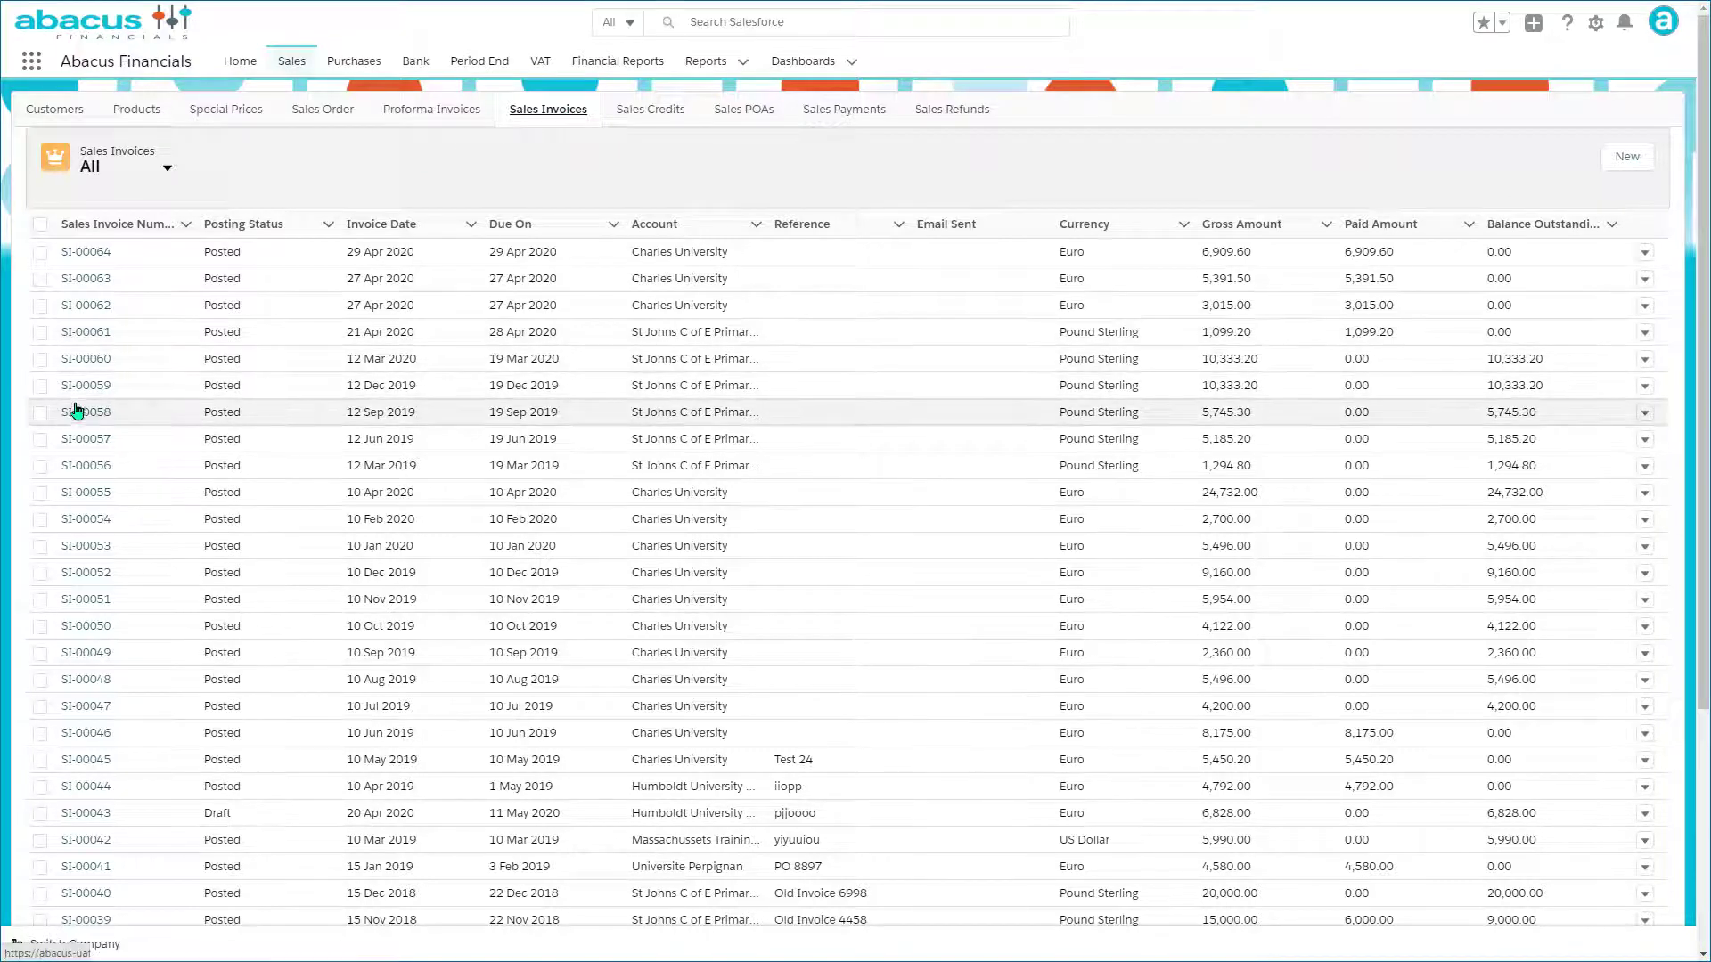
left_click(80, 370)
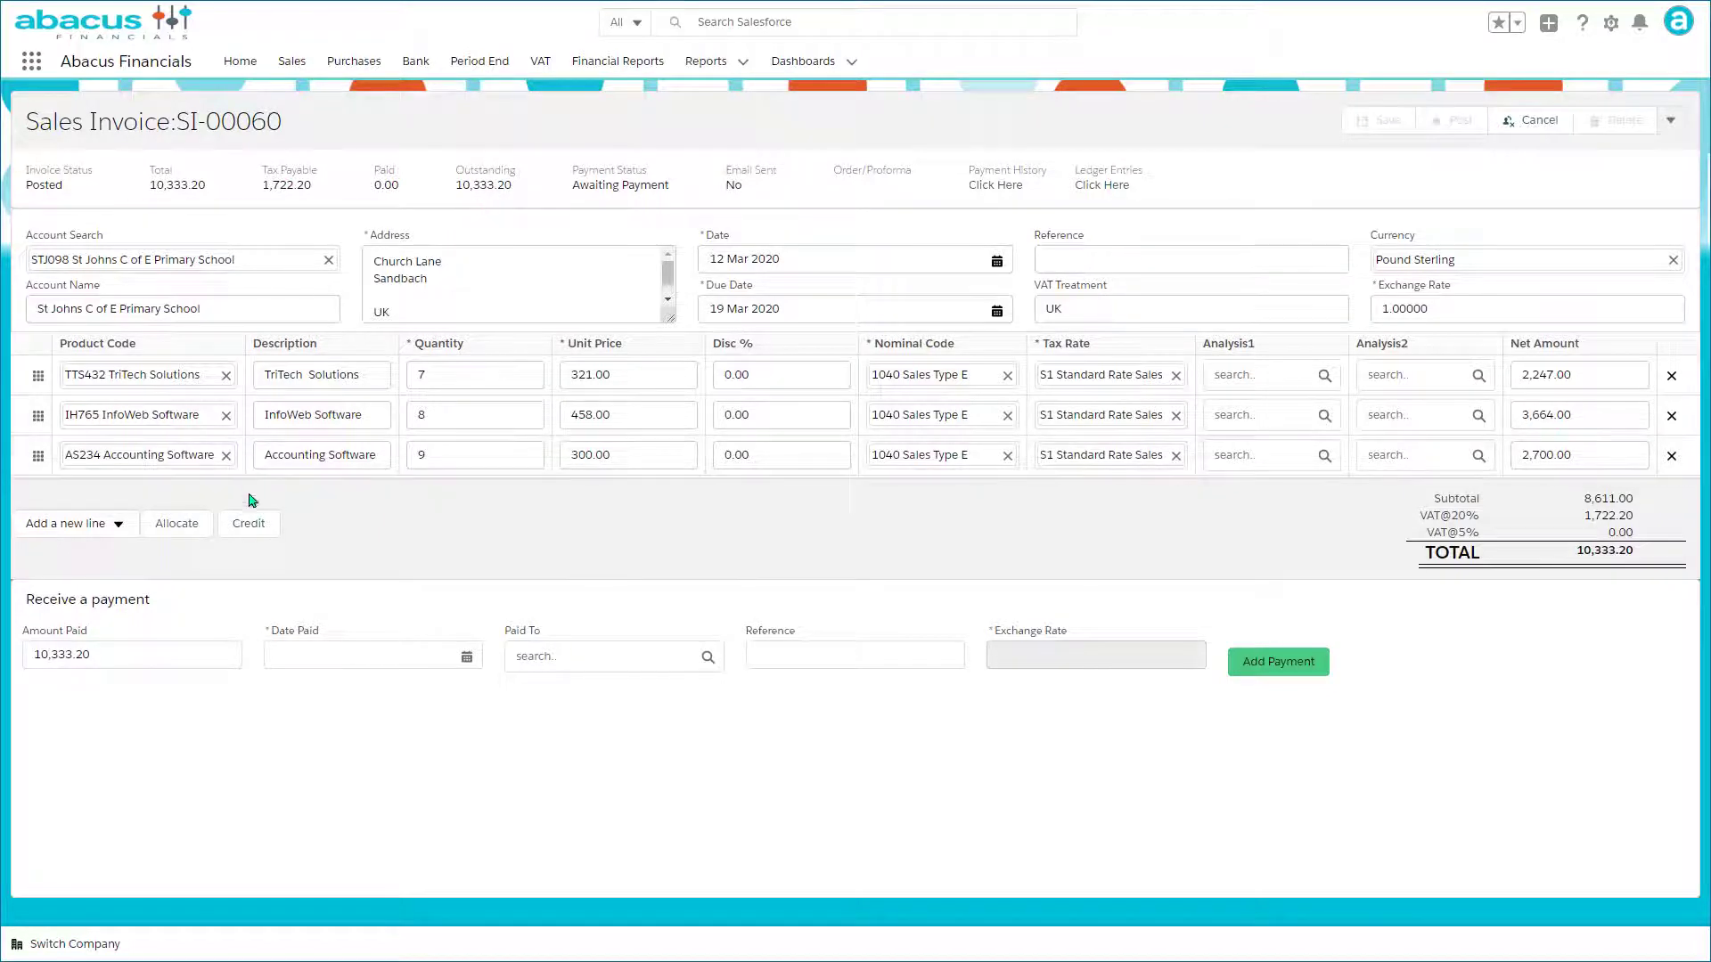
- Start a sales credit from the invoice and remove its Accounting Software and InfoWeb Software lines
left_click(249, 526)
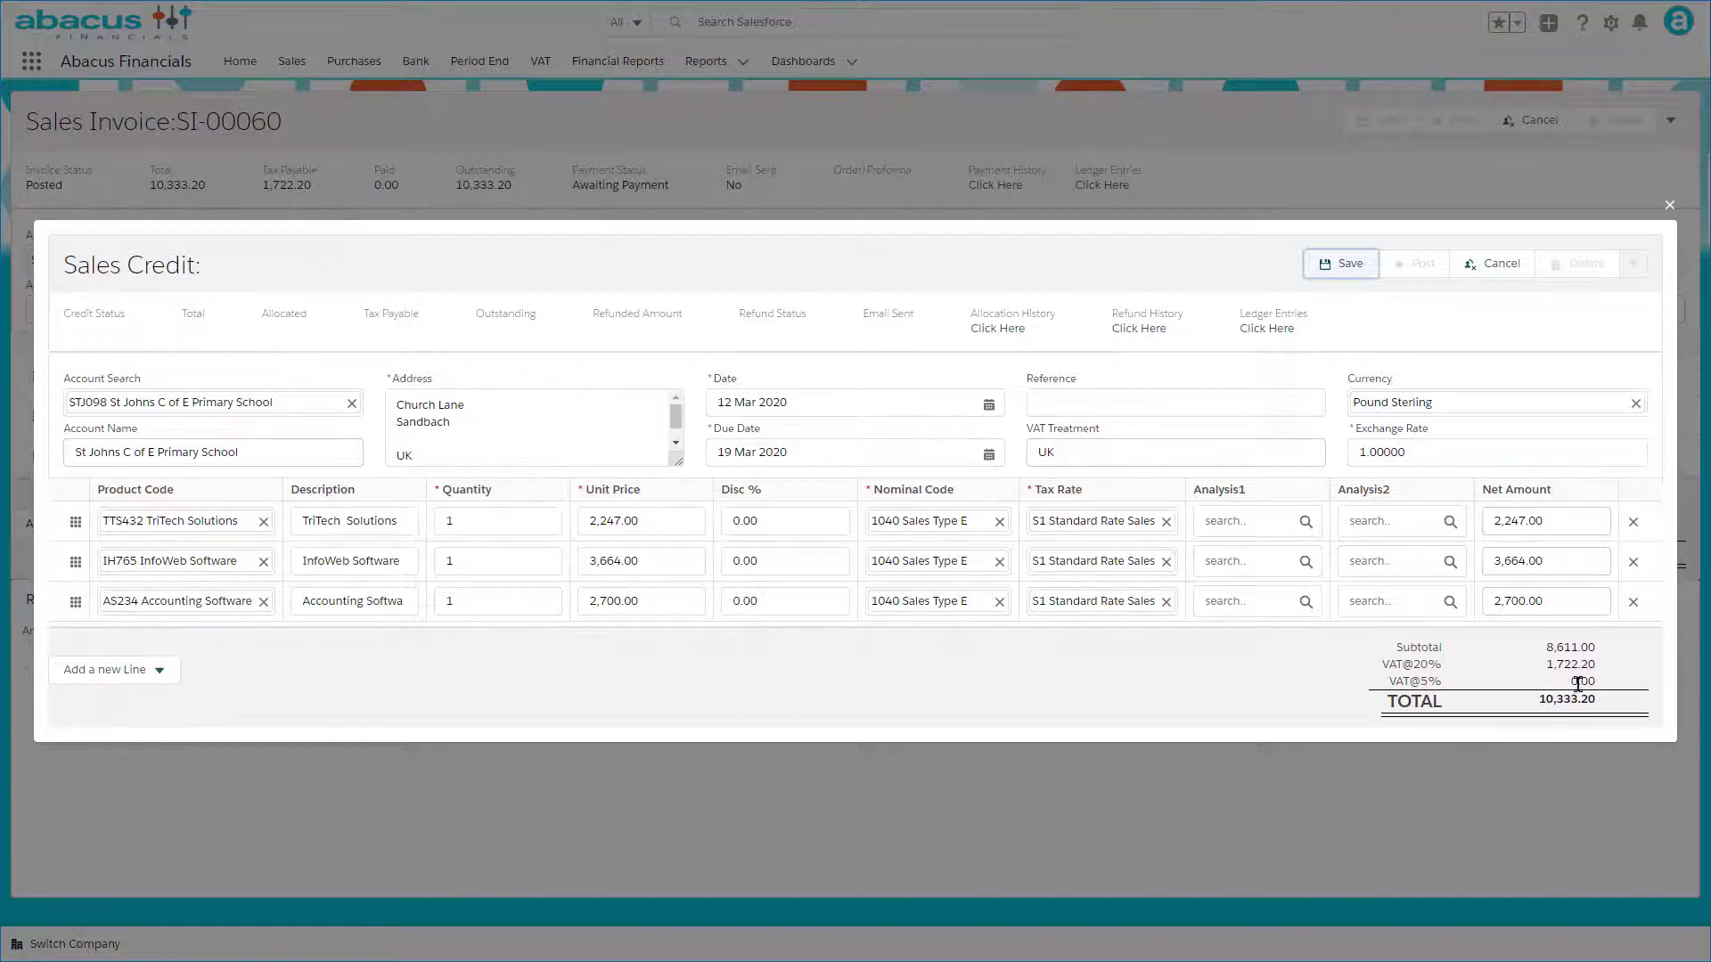
left_click(1634, 602)
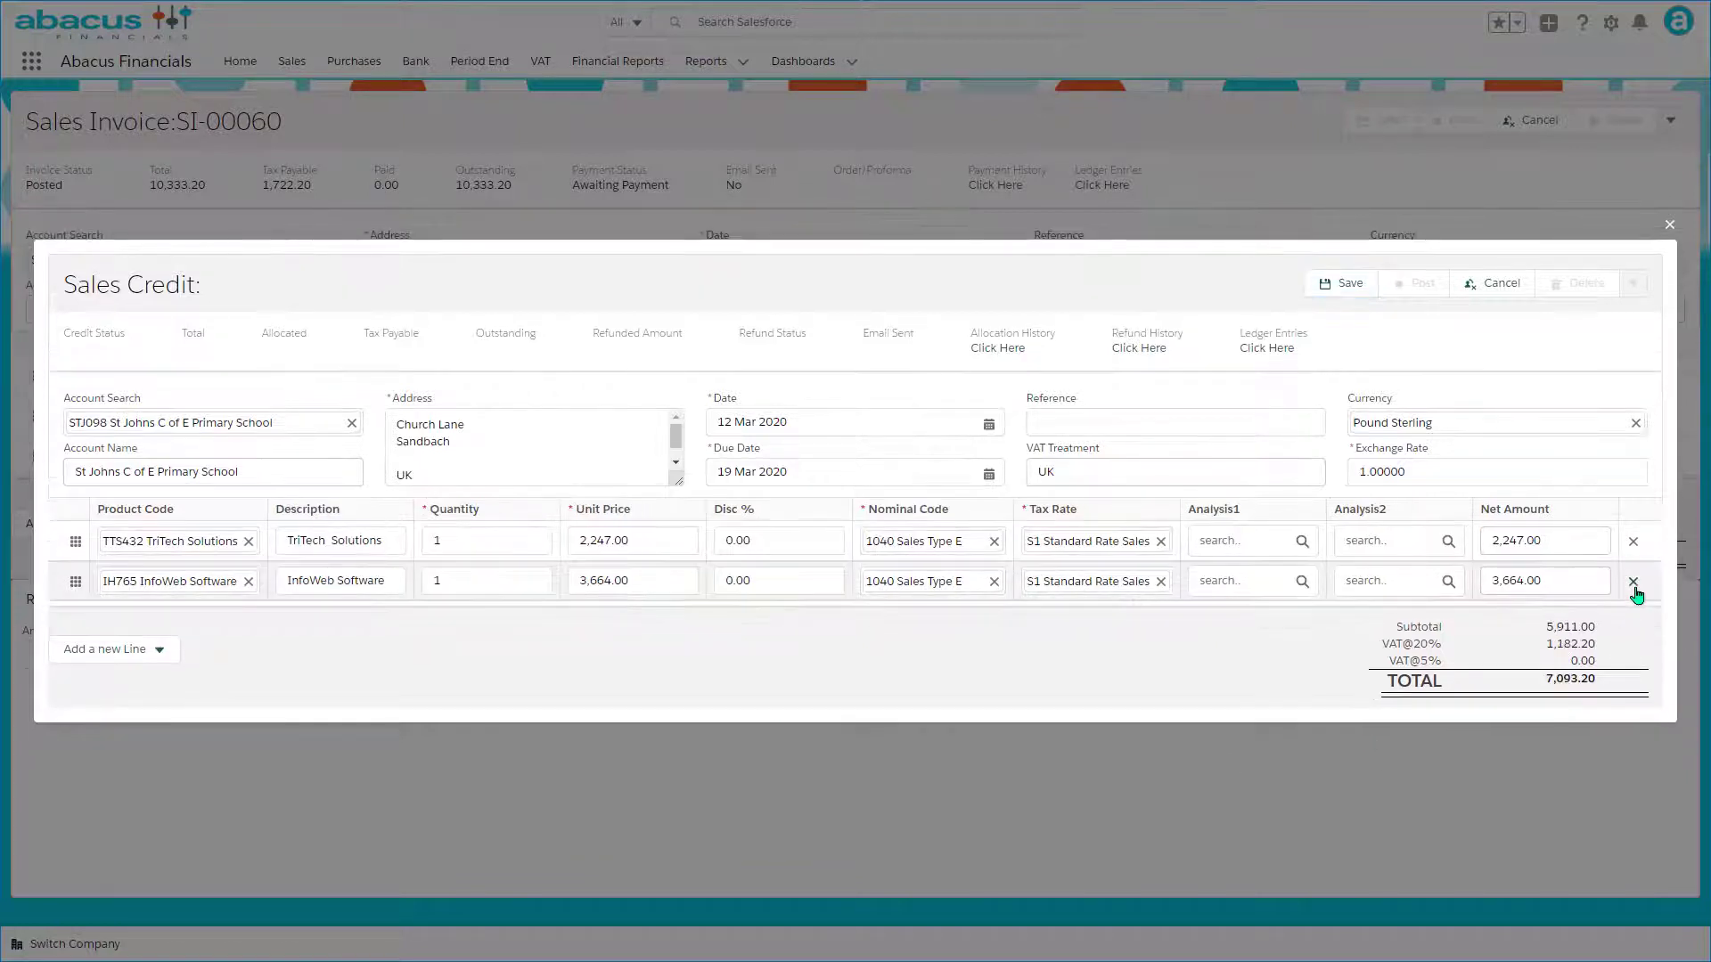
left_click(1635, 586)
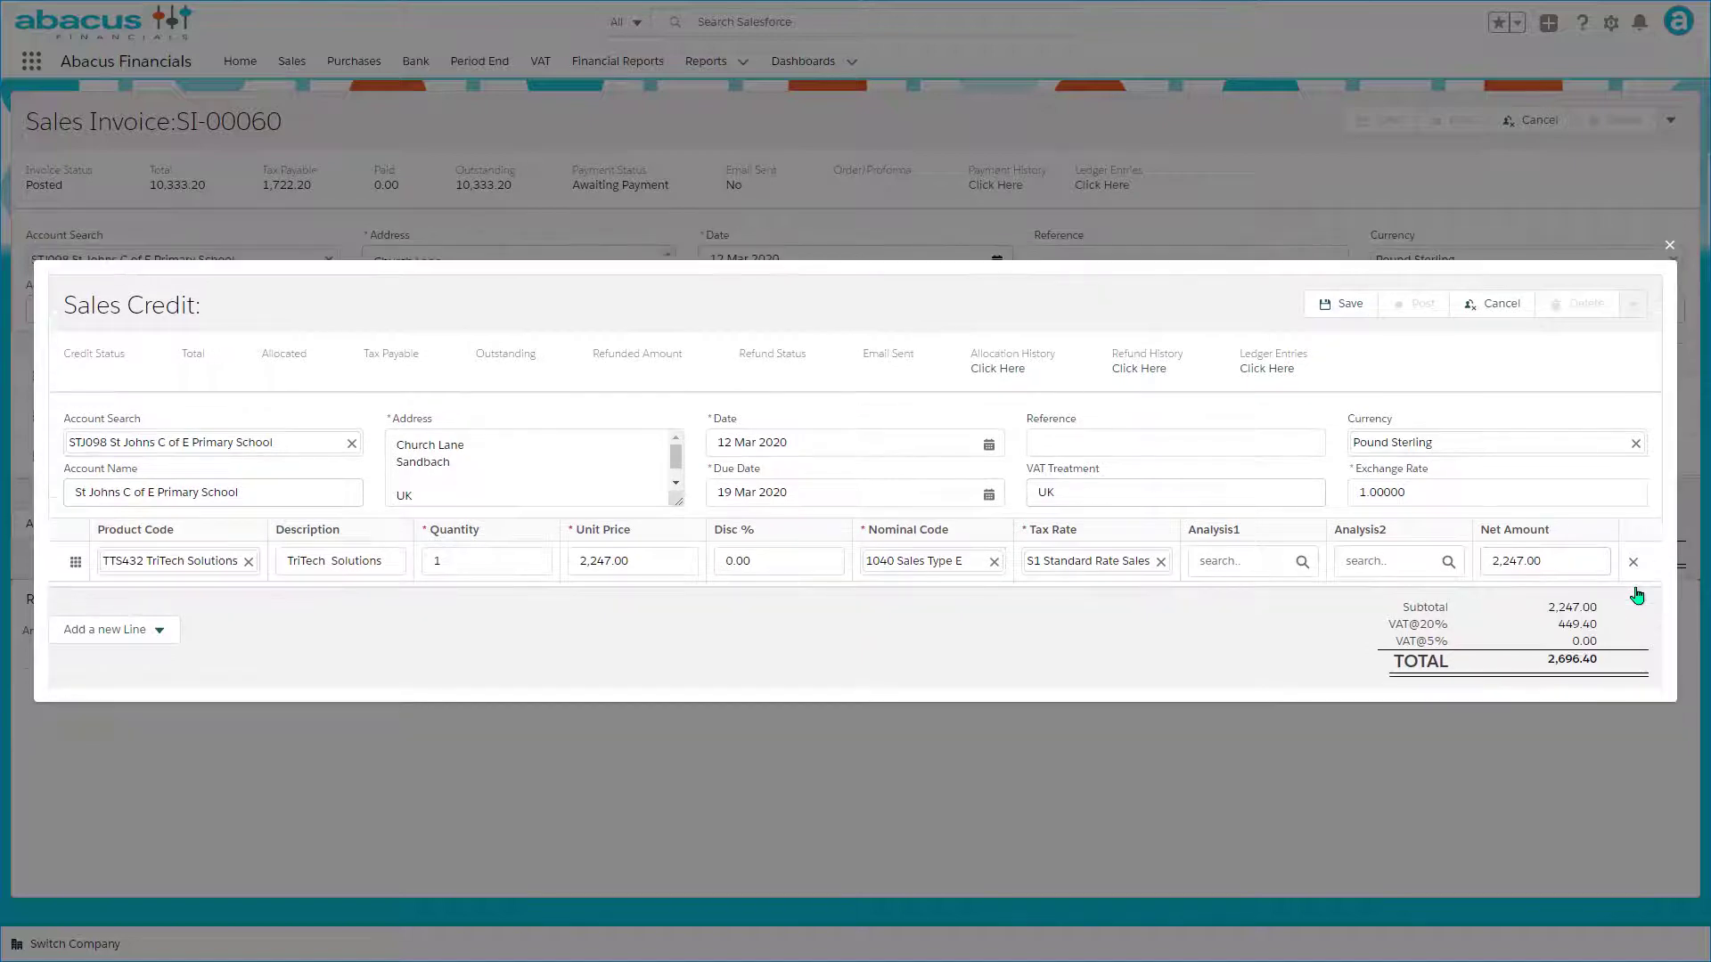
- Save the sales credit for the TriTech Solutions line and post it
left_click(1350, 305)
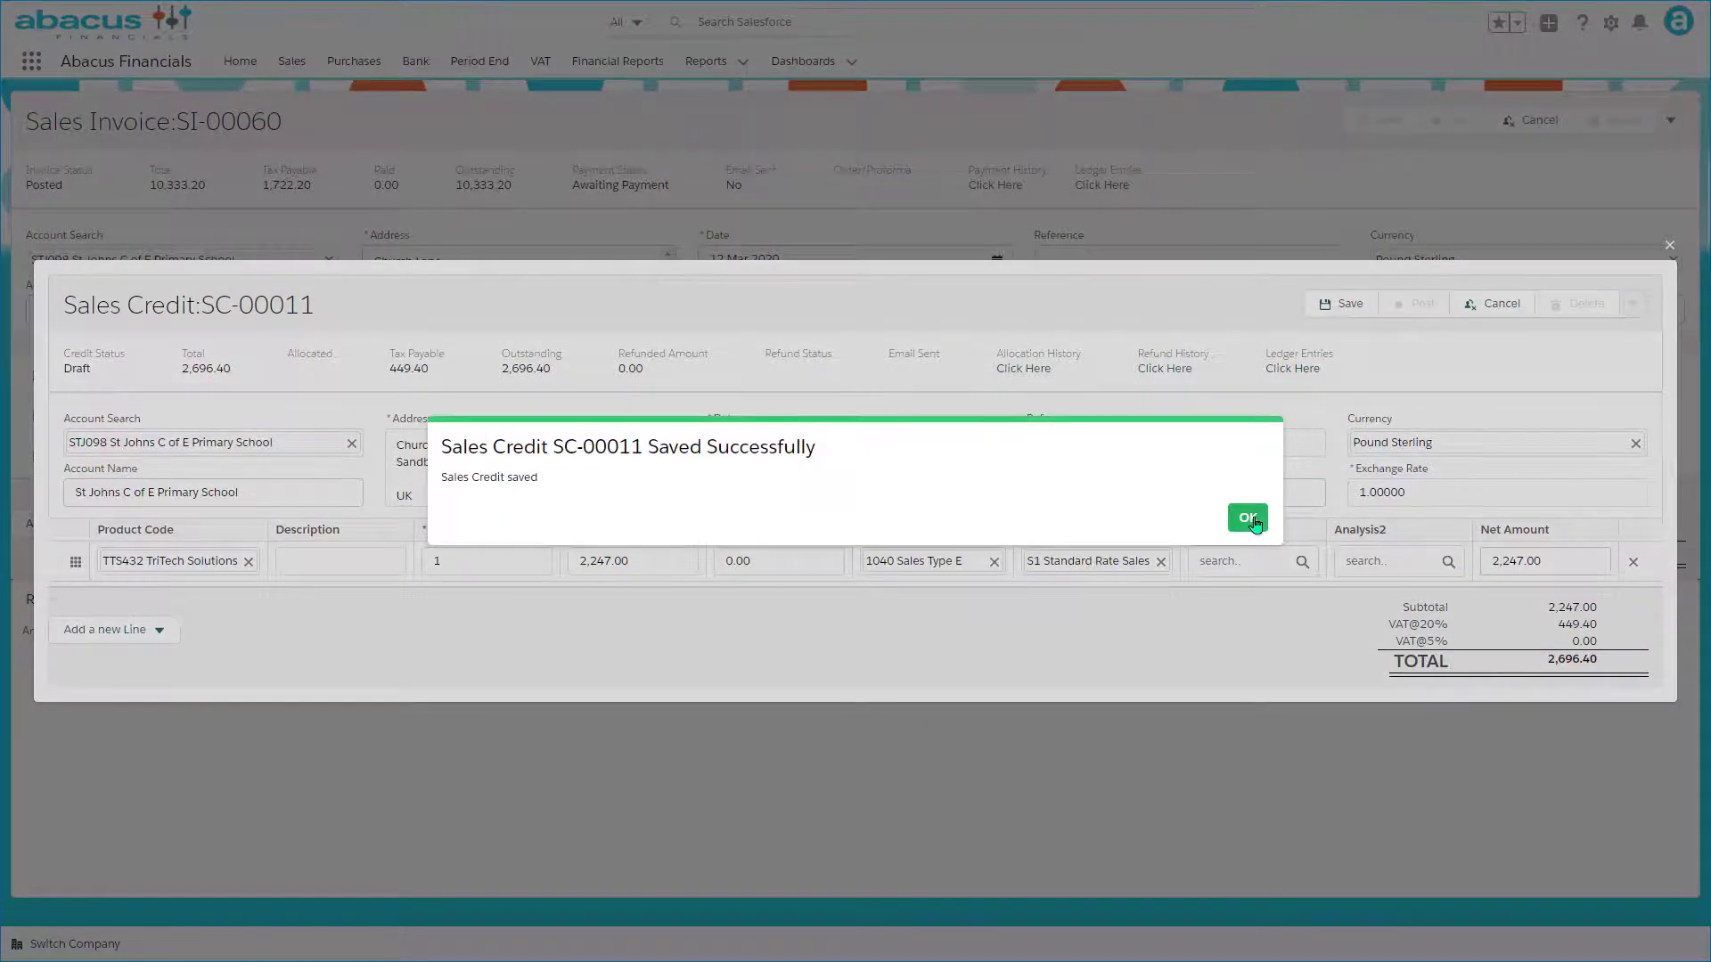
left_click(1247, 519)
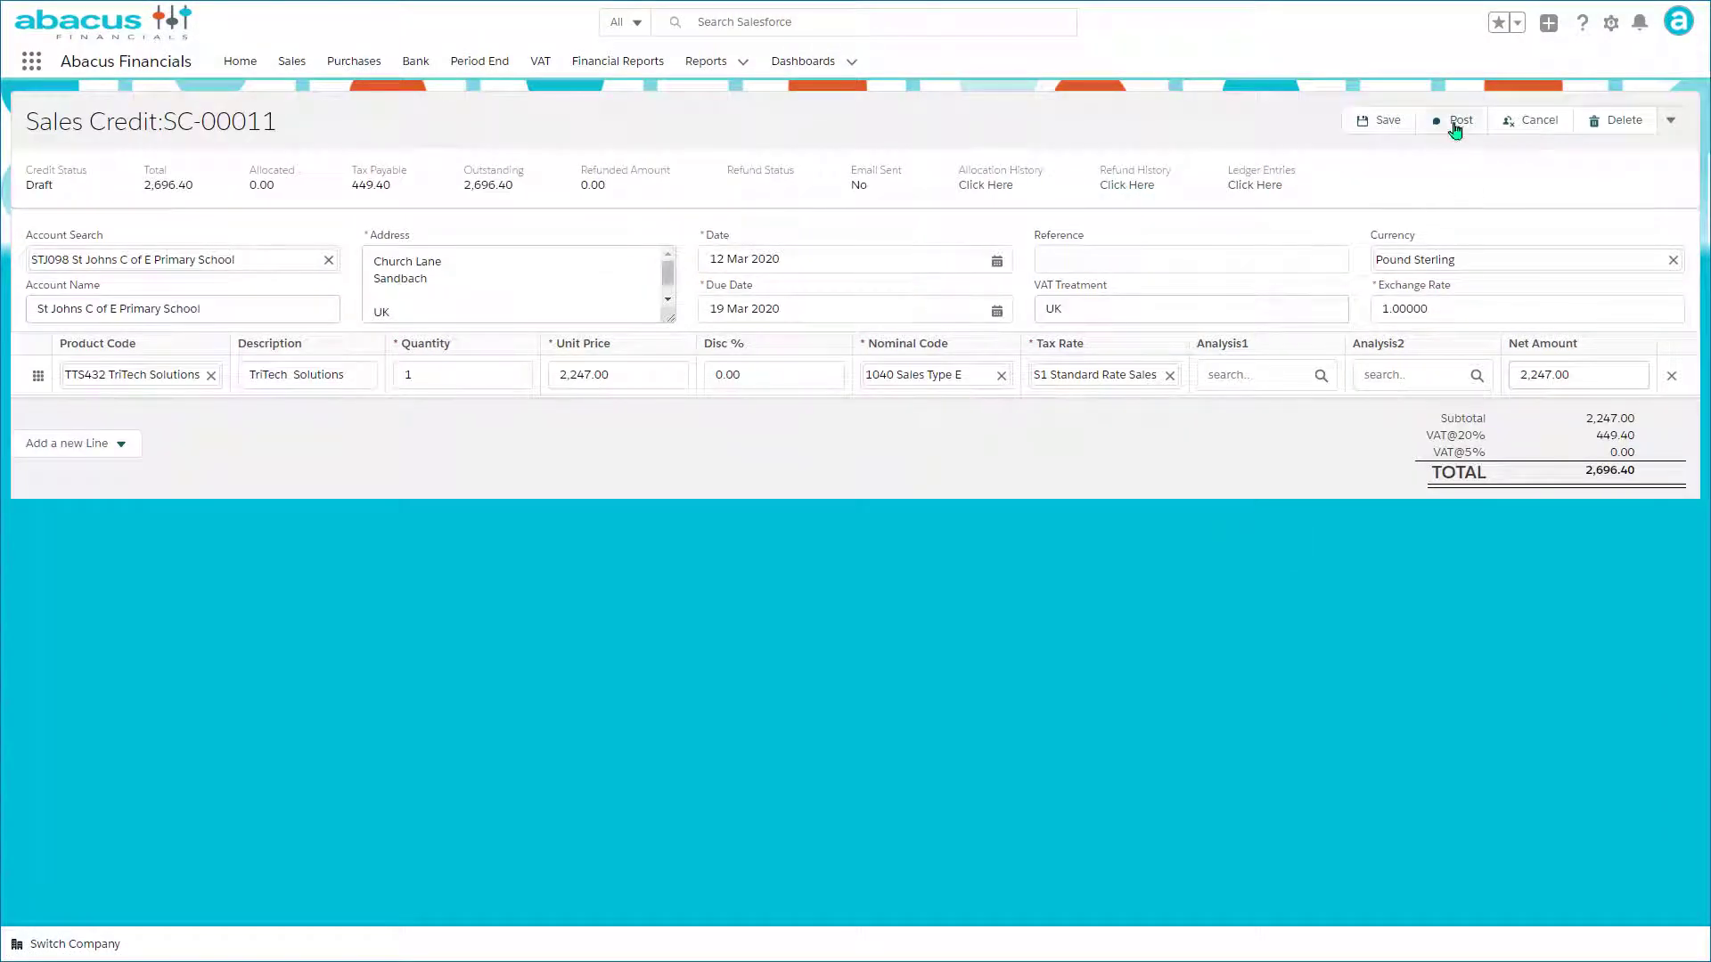
left_click(1455, 125)
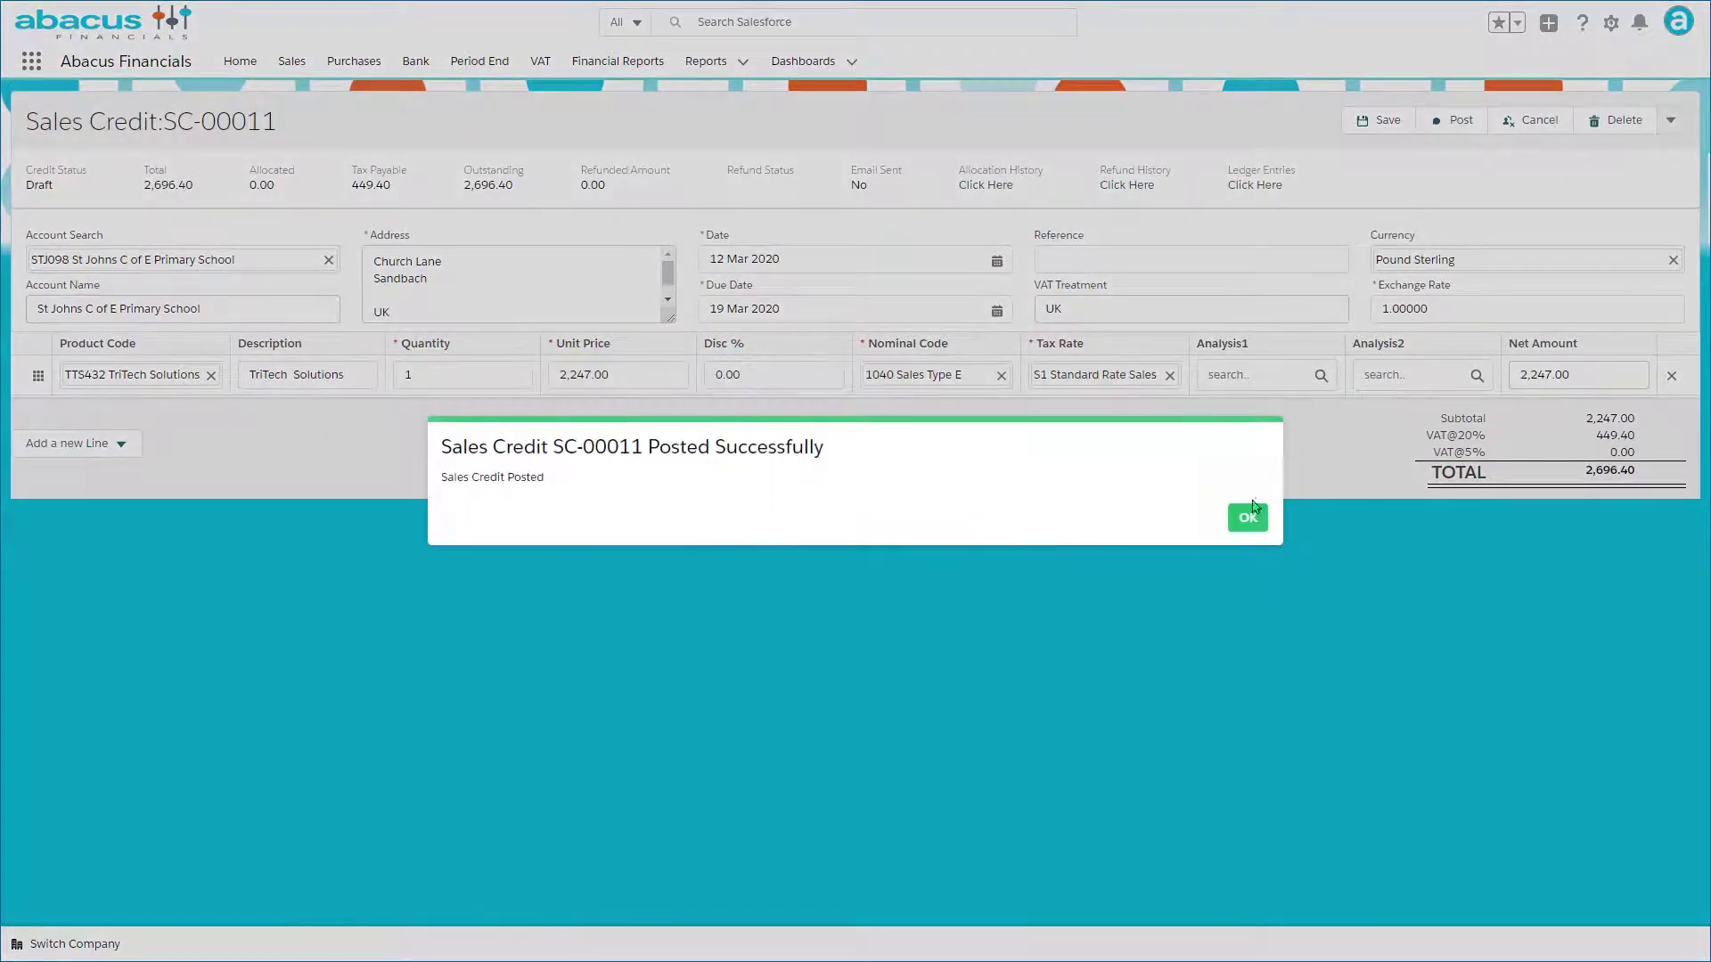
left_click(1245, 514)
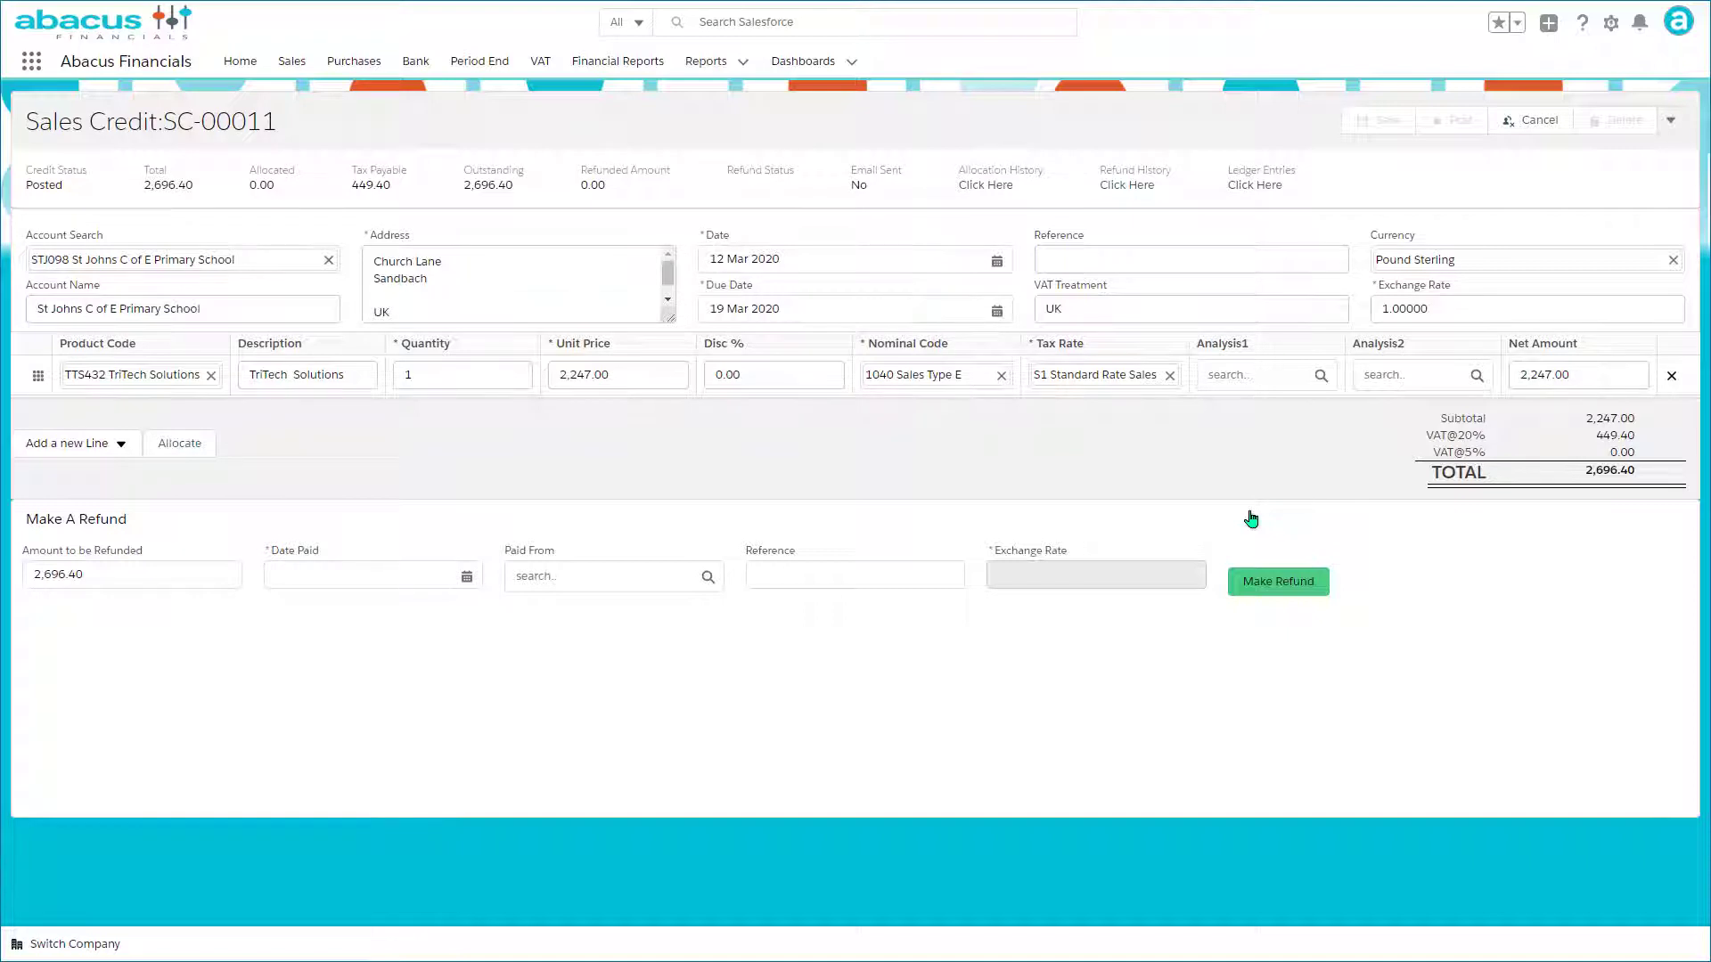
- Allocate 2696.40 of the sales credit to outstanding invoice SI-00038 and open that invoice from the allocation history
left_click(175, 448)
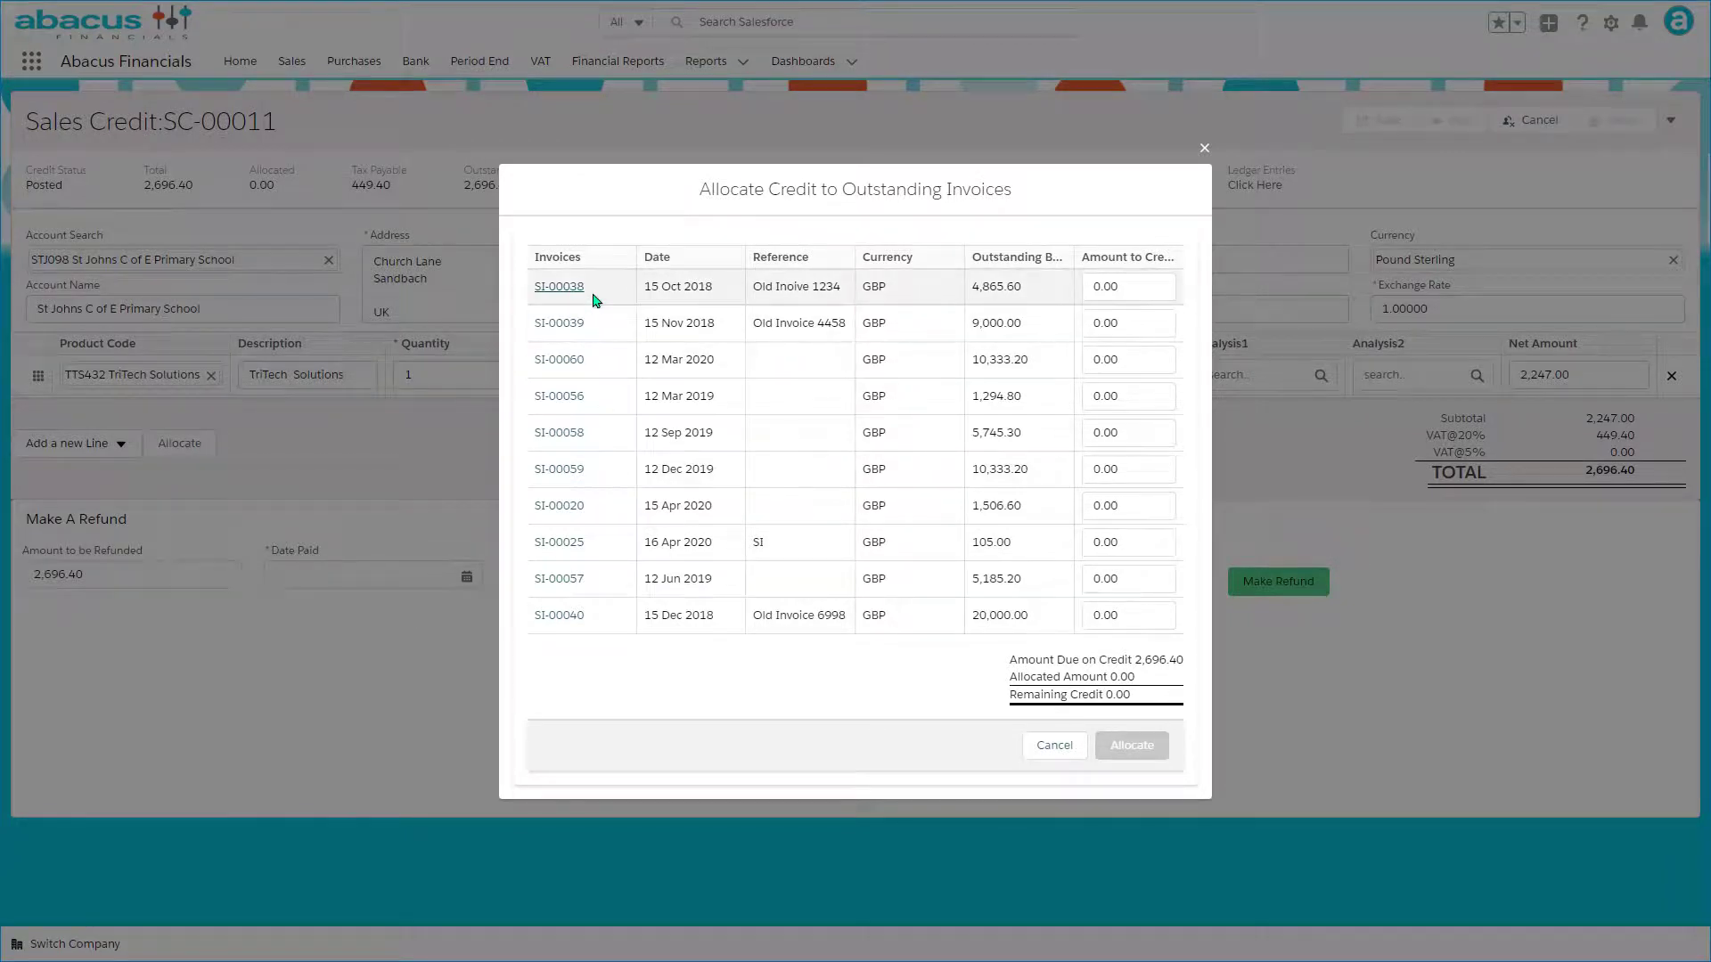
left_click(1163, 284)
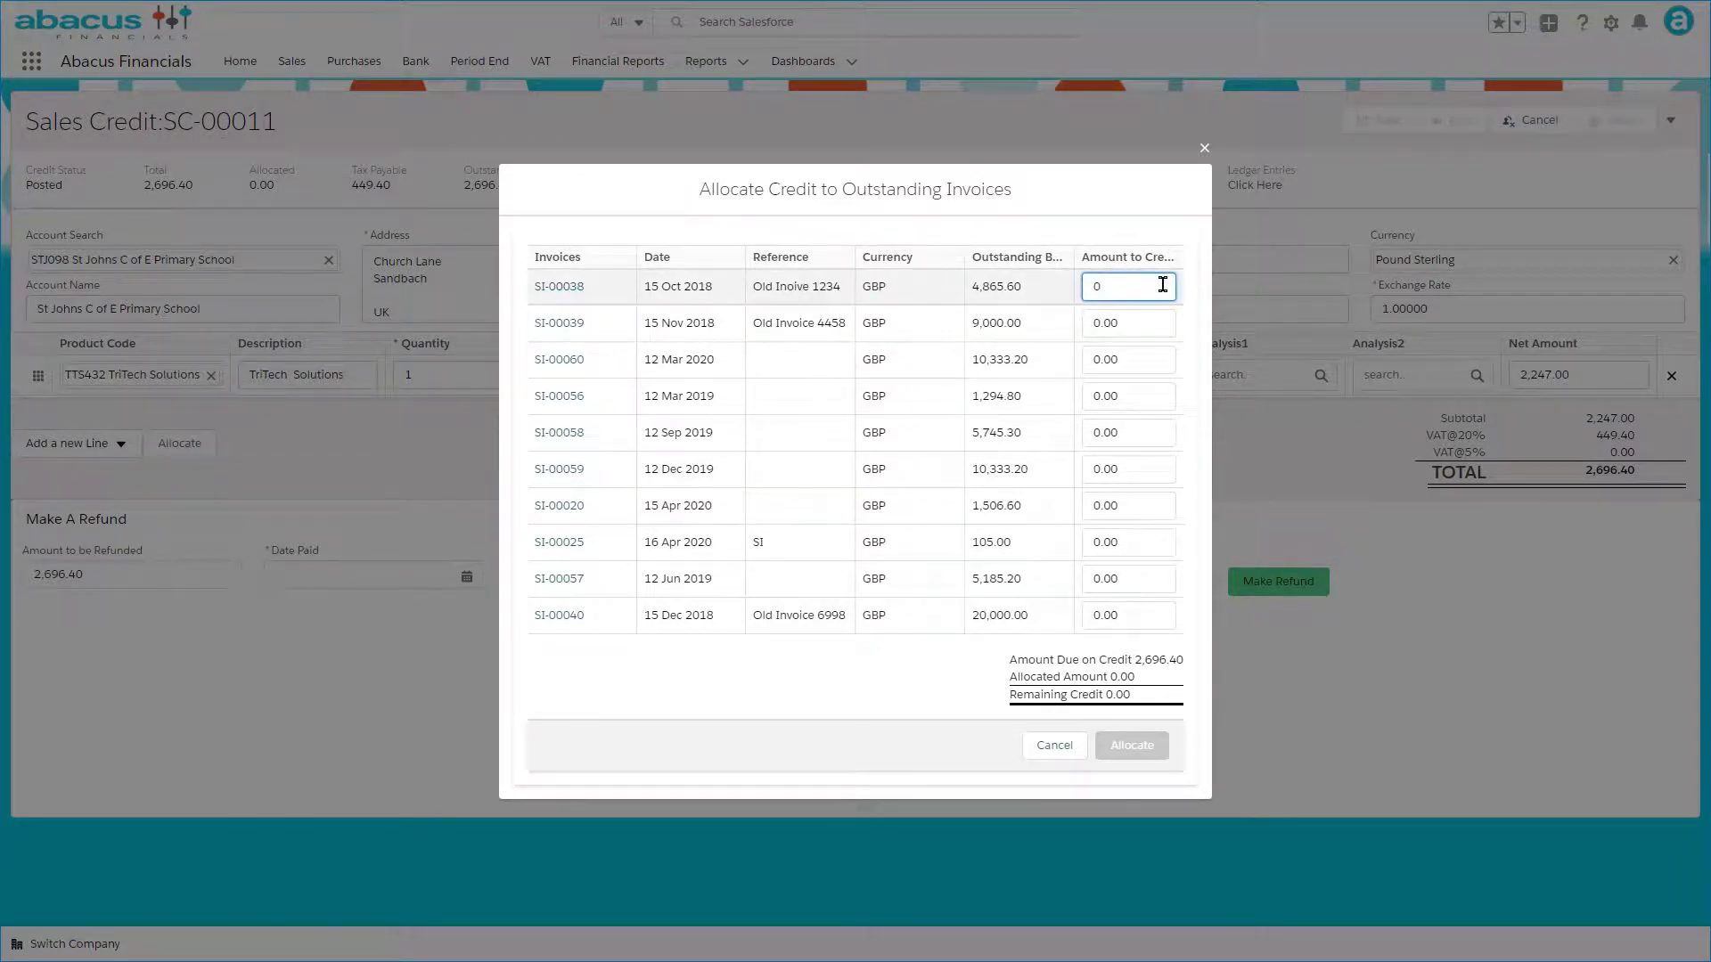
key("BackSpace")
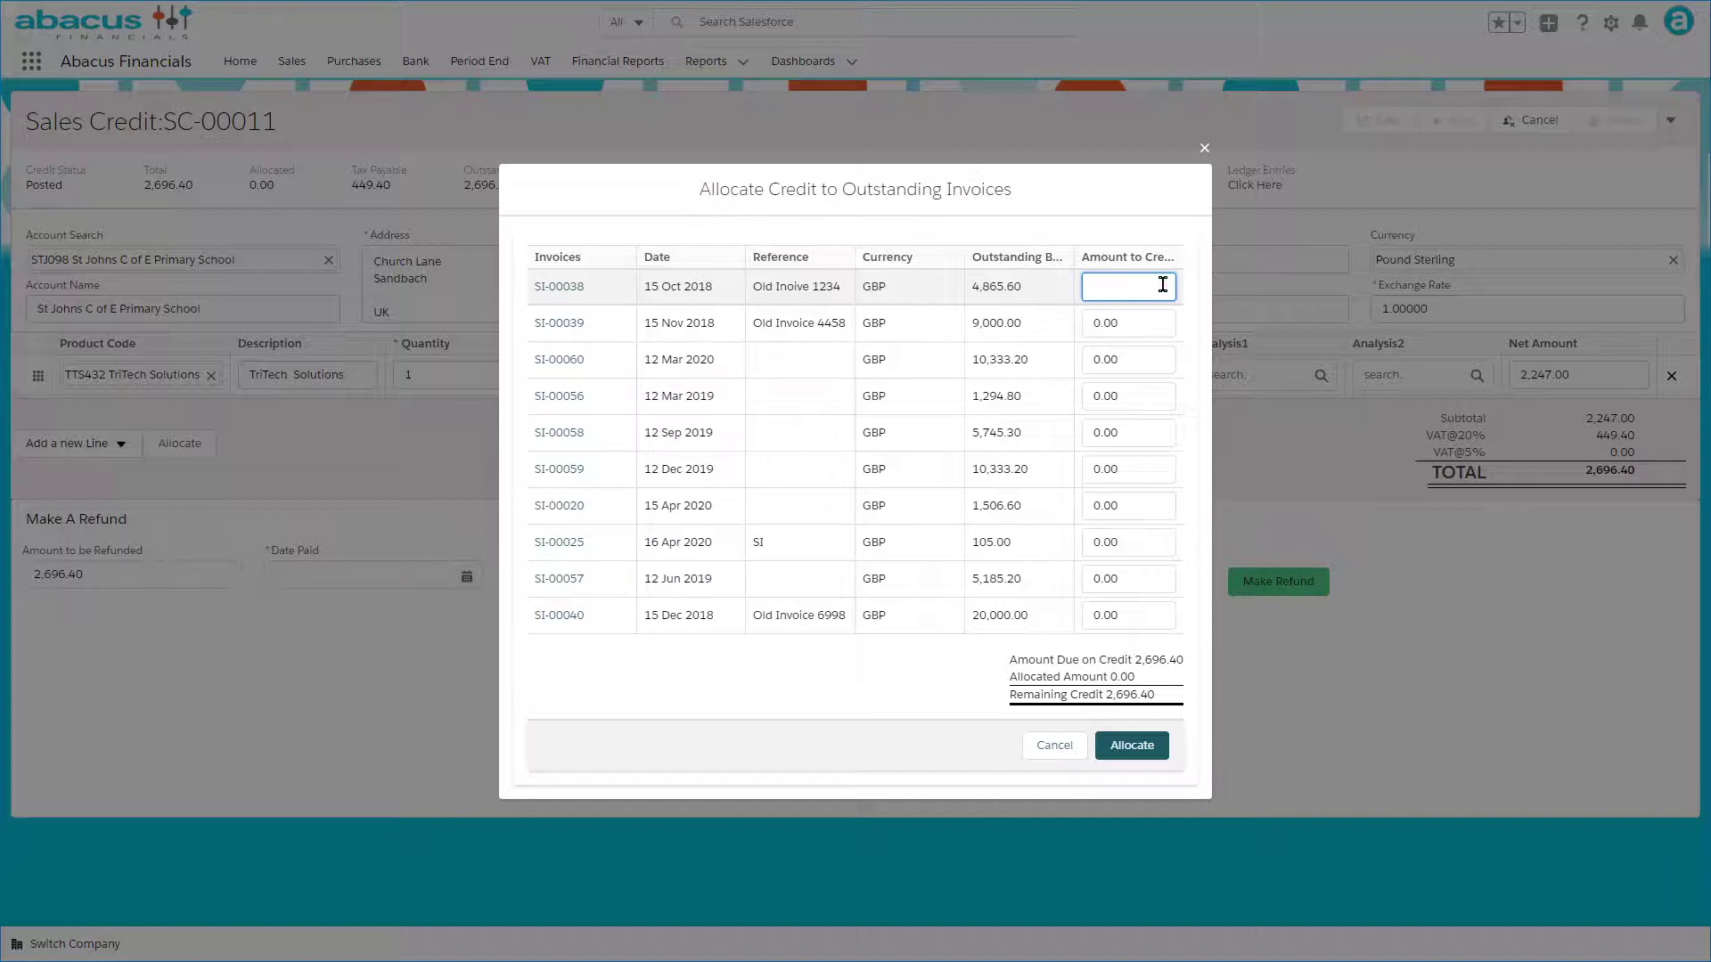
type("2696.40")
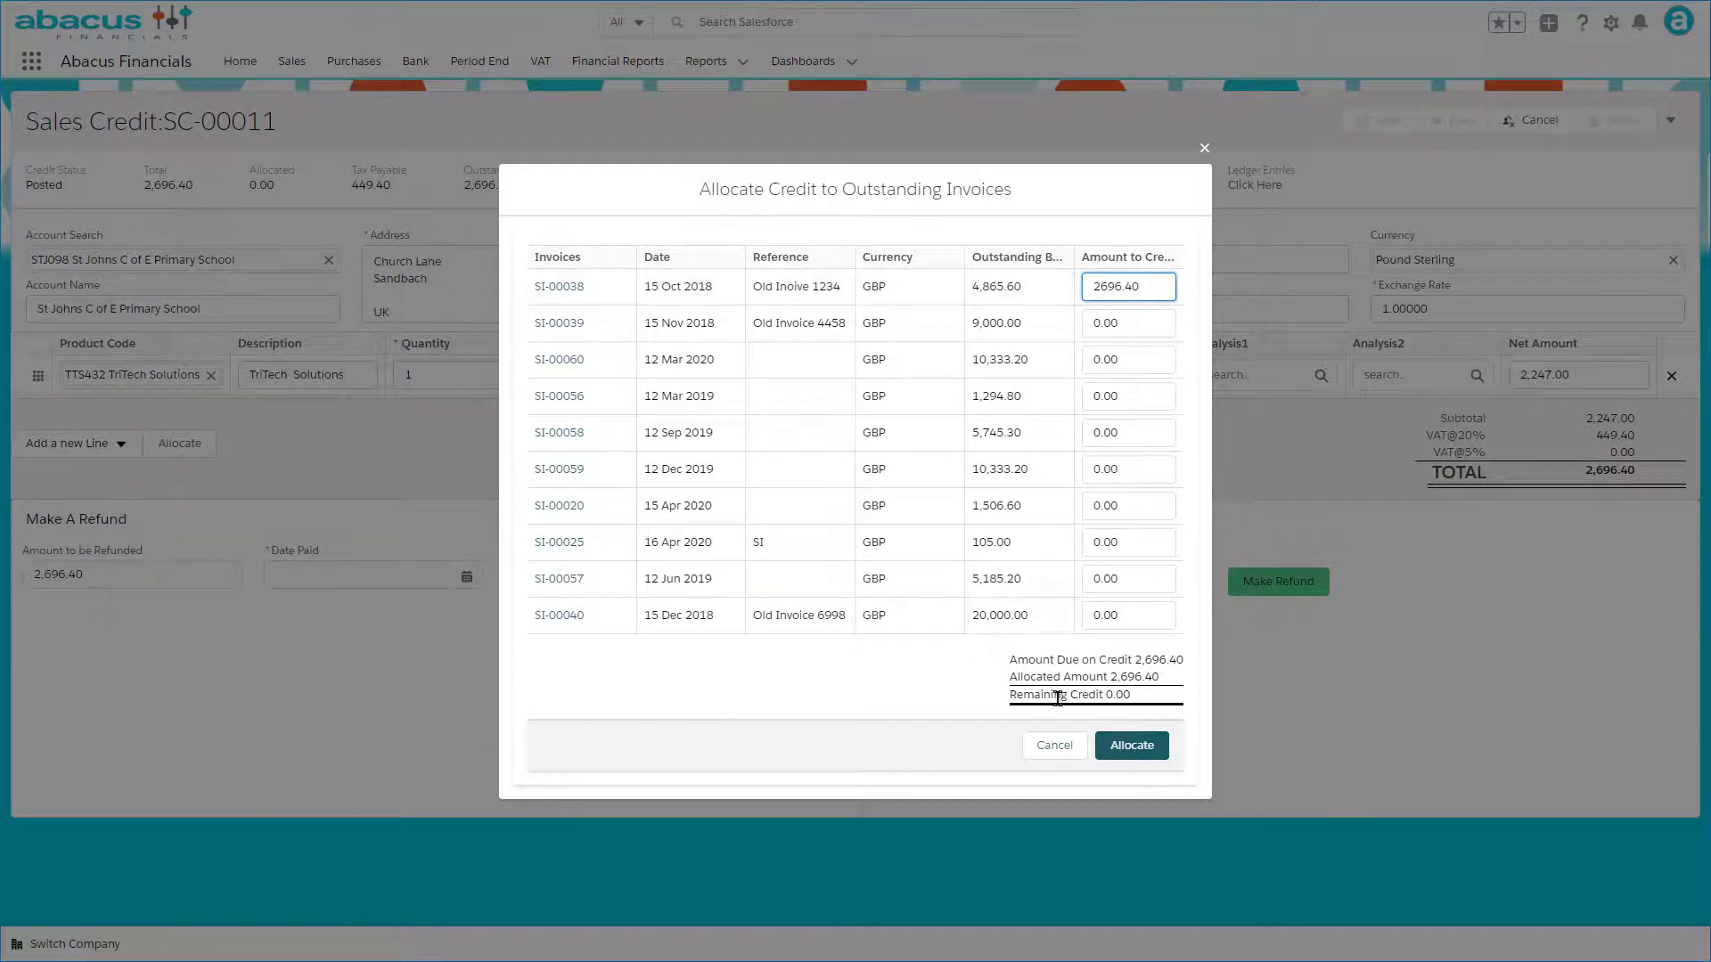
left_click(1130, 749)
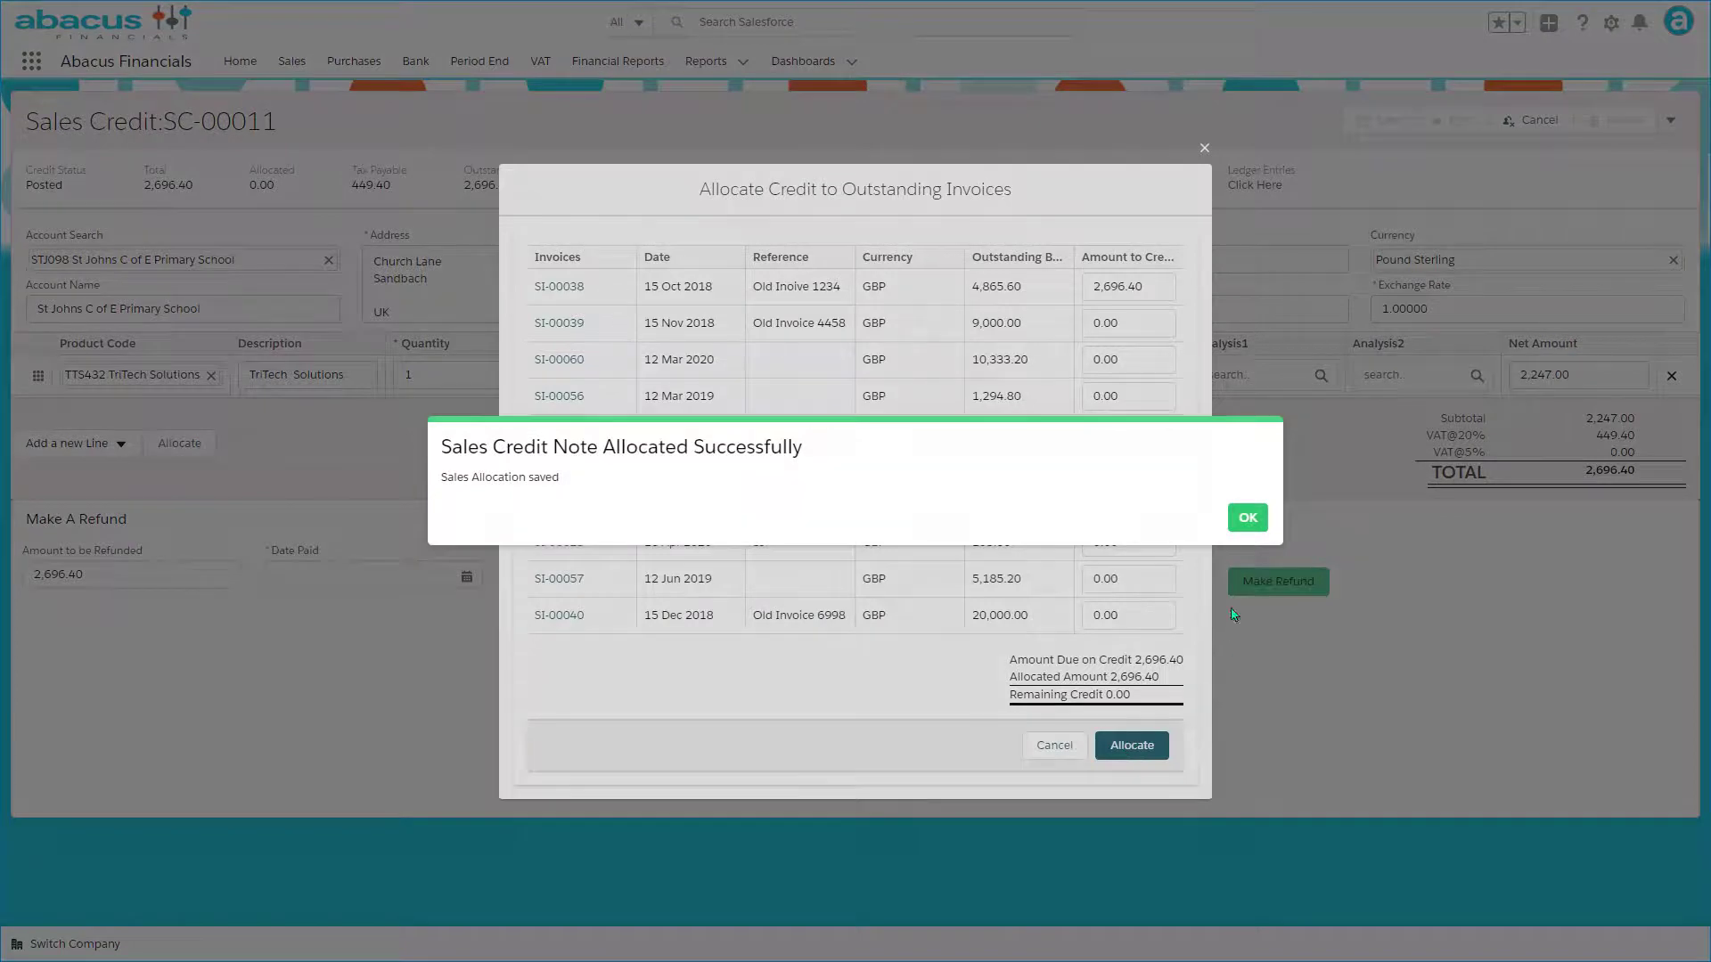
left_click(1248, 519)
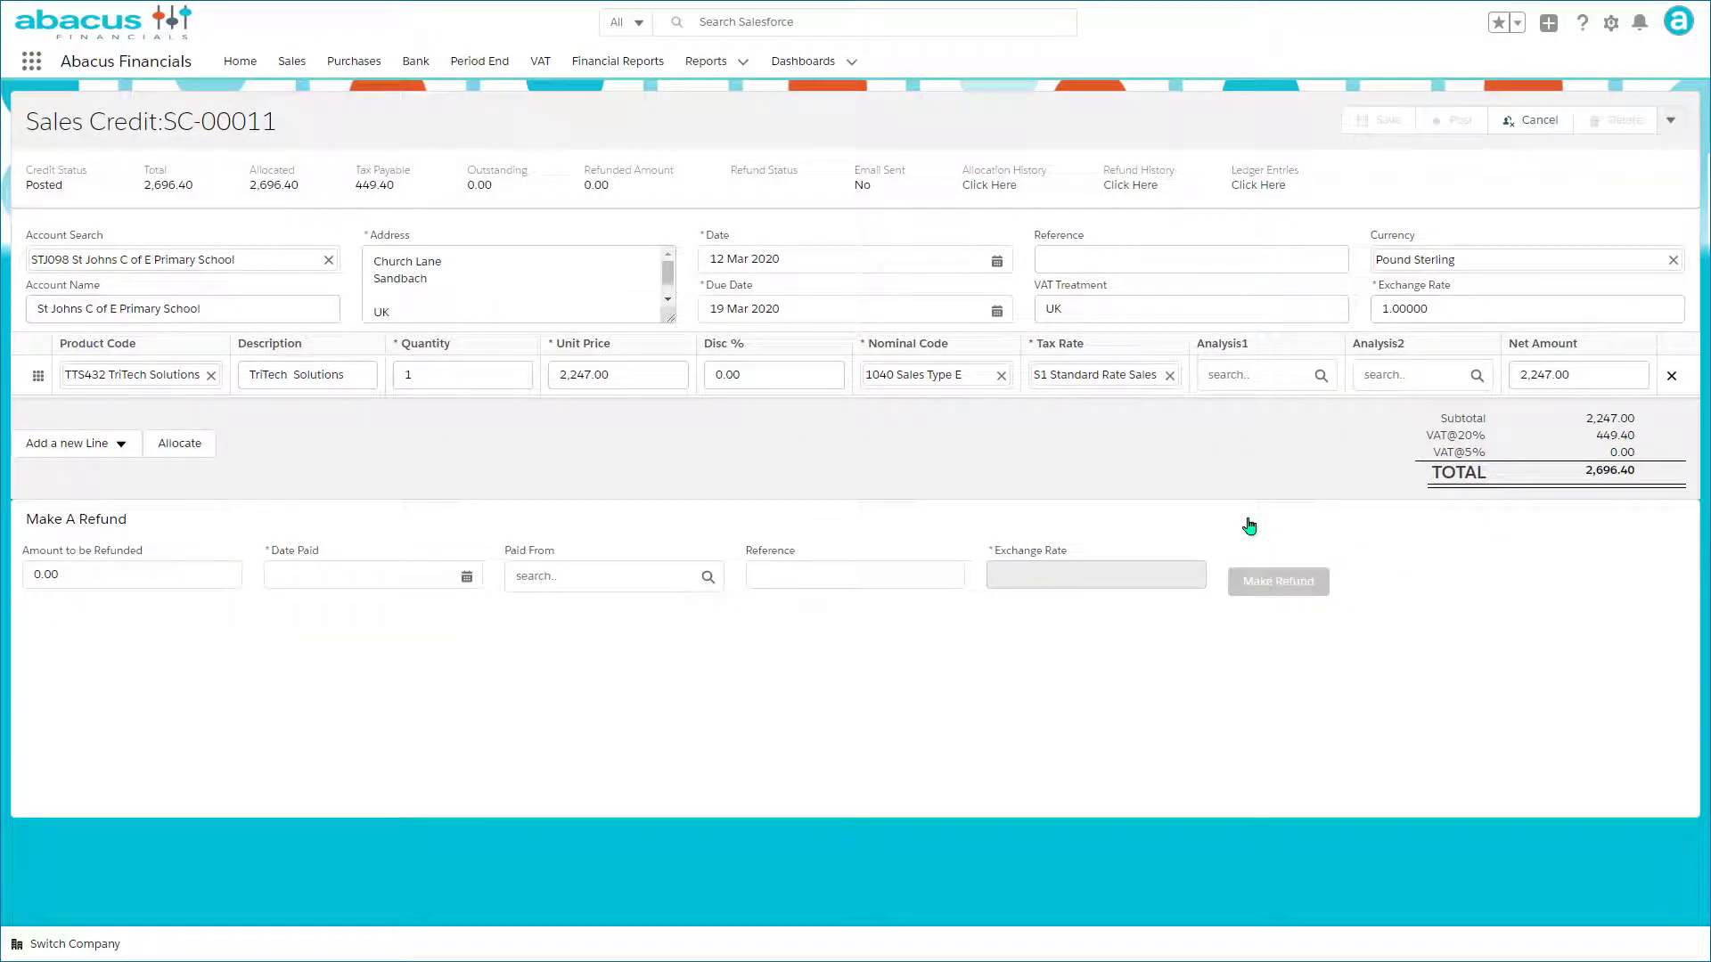
left_click(998, 188)
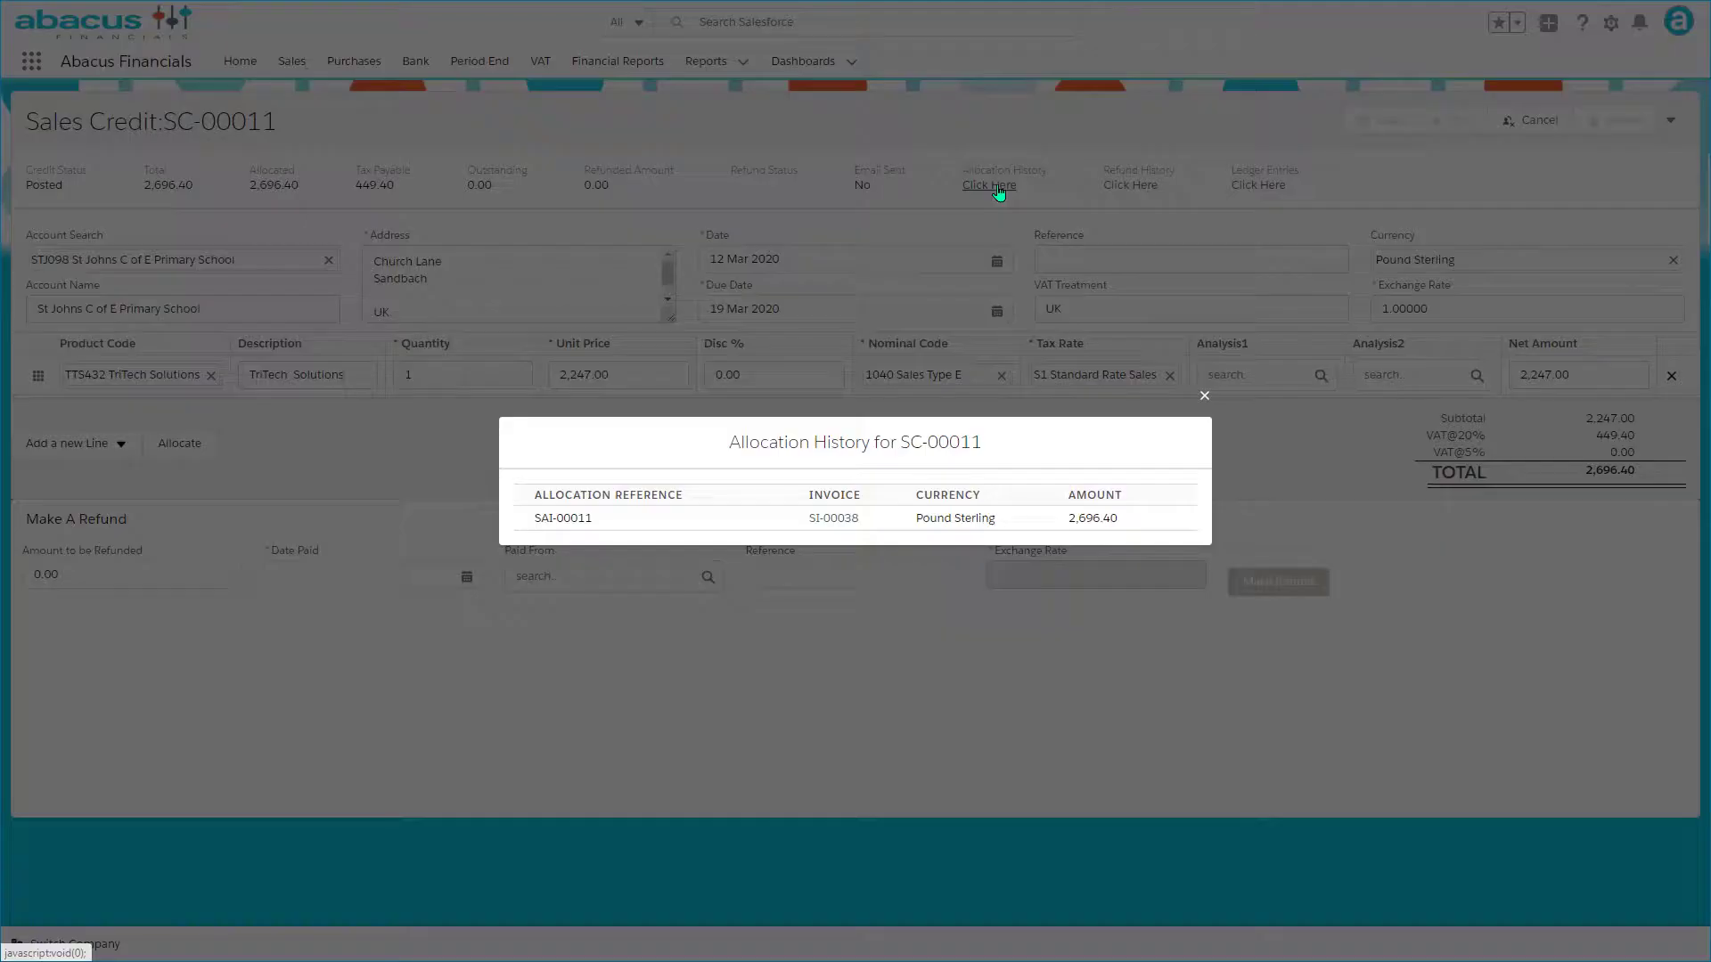
left_click(831, 518)
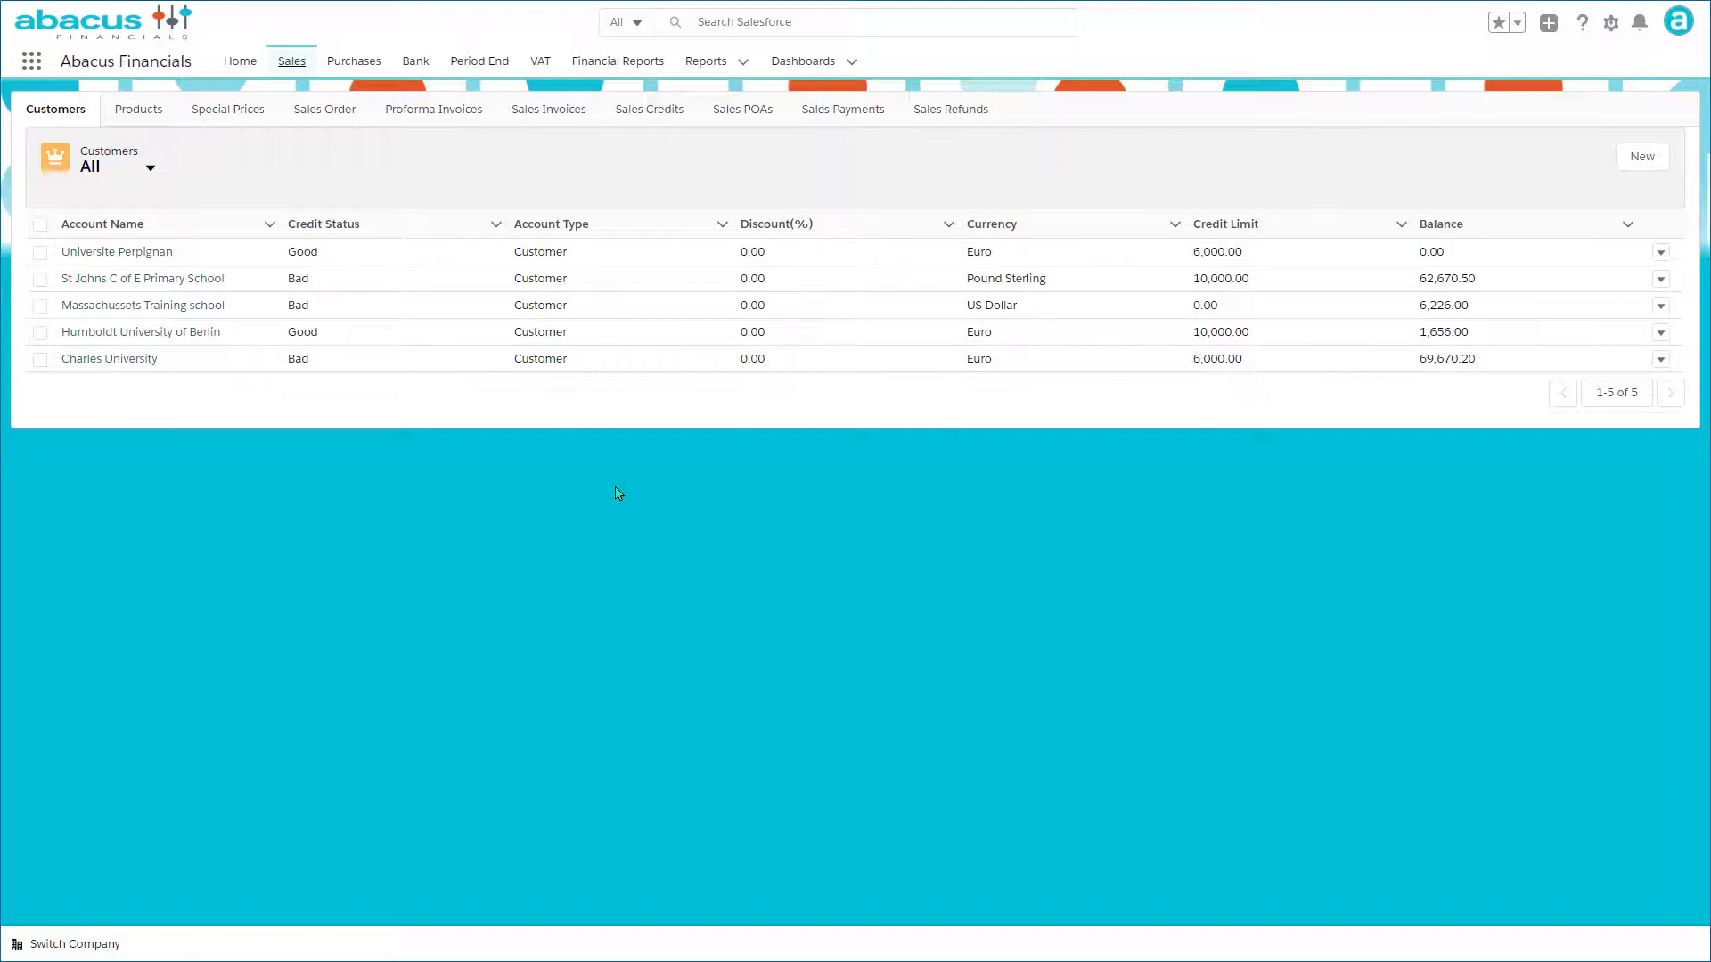
- Start a new sales POA for the customer Universite Perpignan
left_click(745, 109)
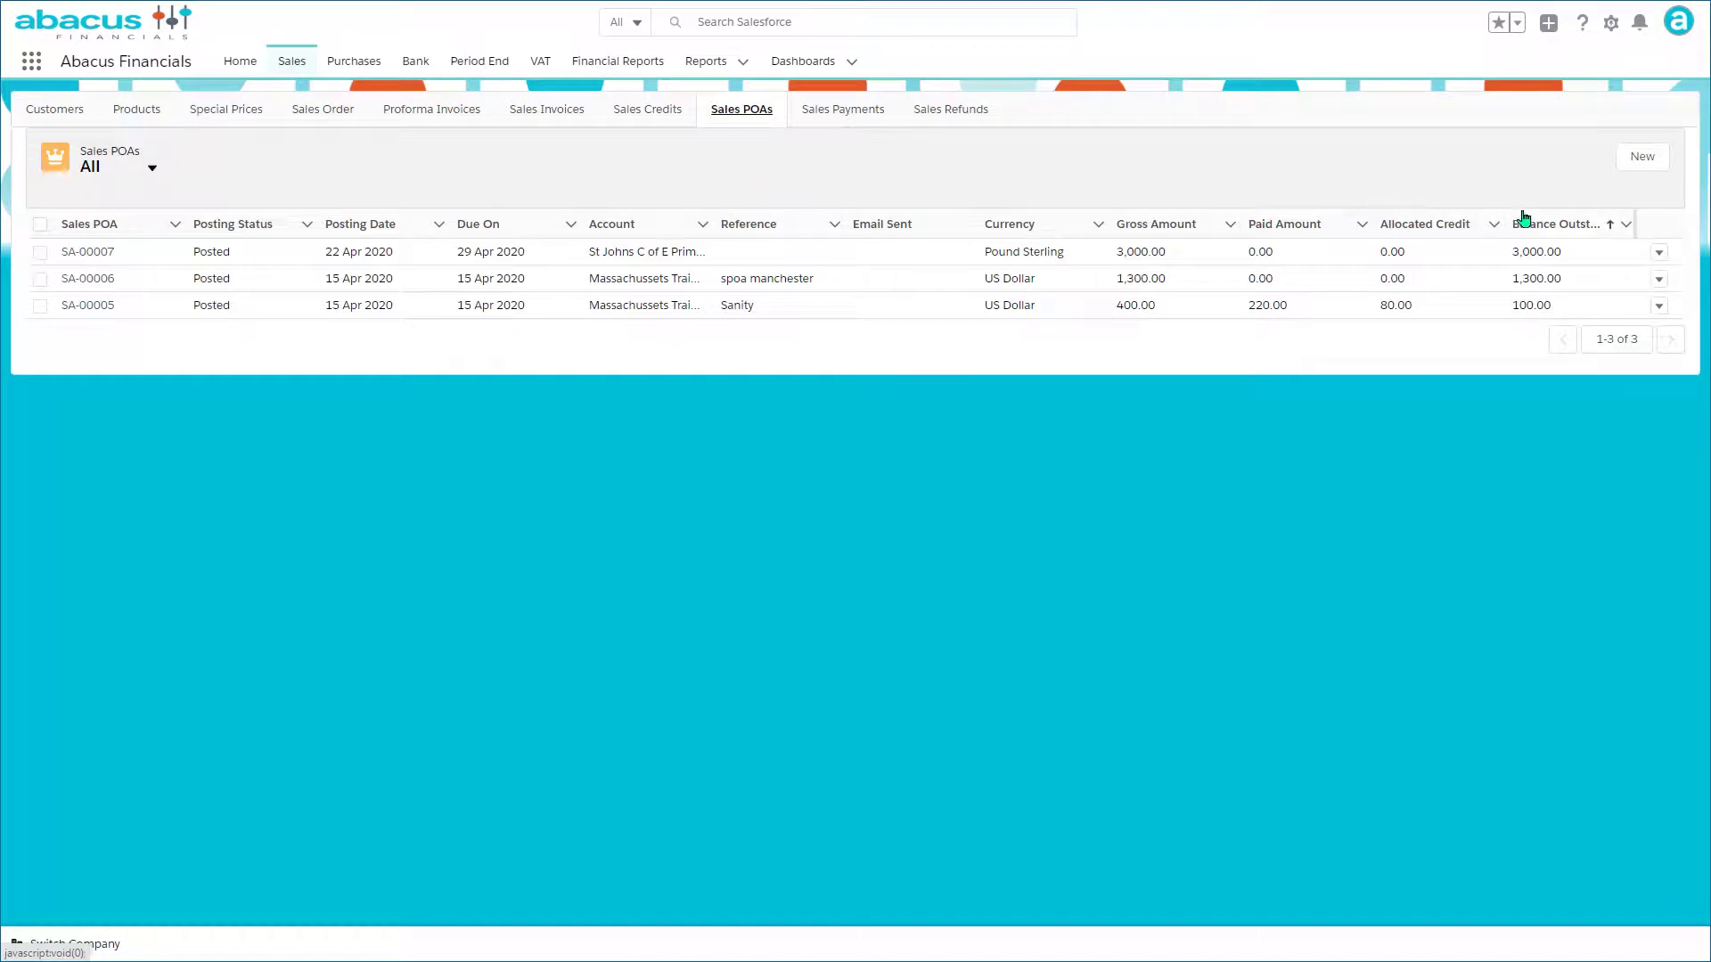
left_click(1642, 159)
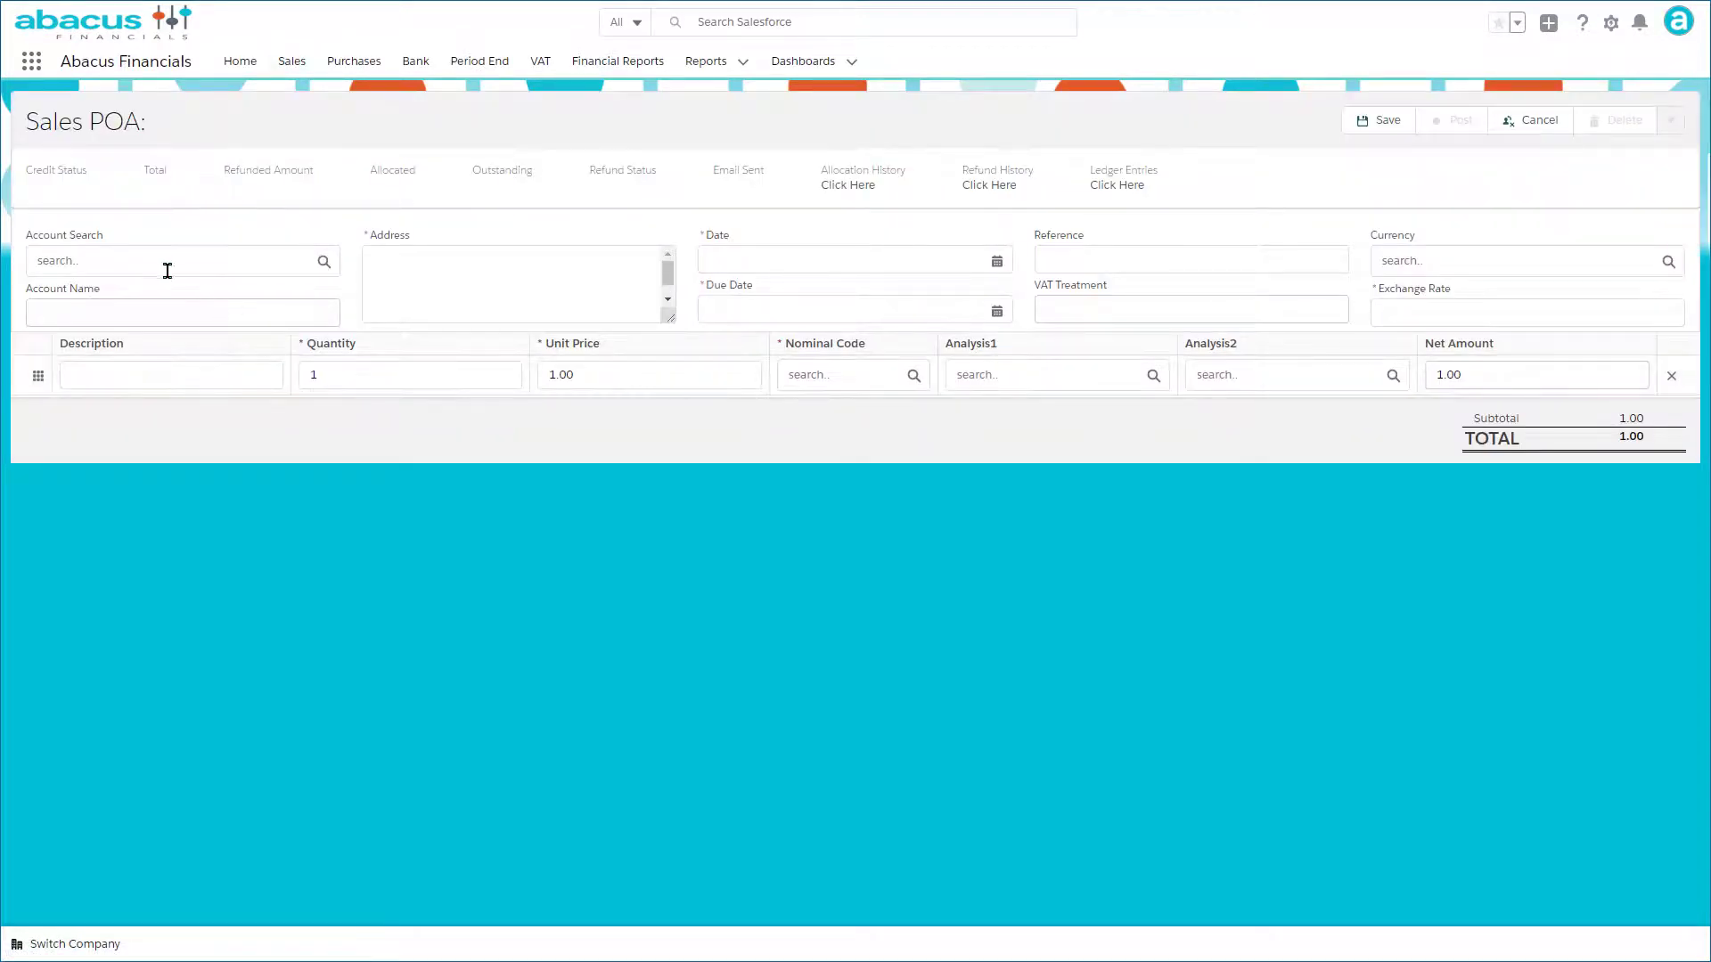
left_click(163, 266)
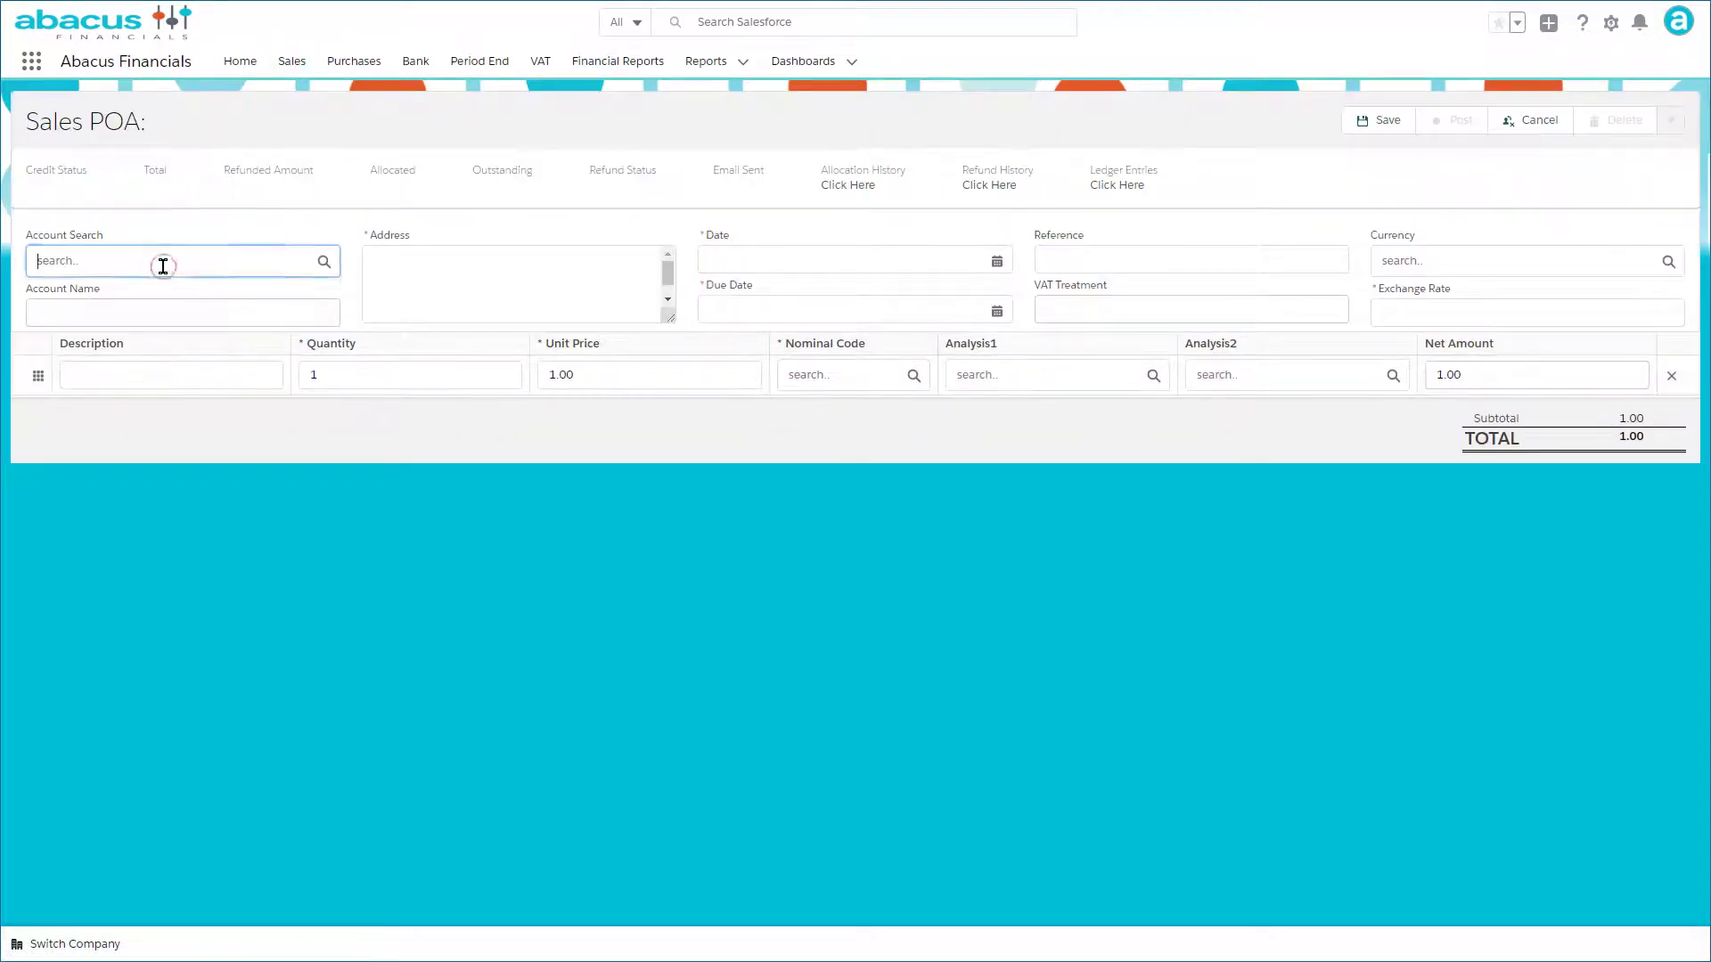
left_click(164, 326)
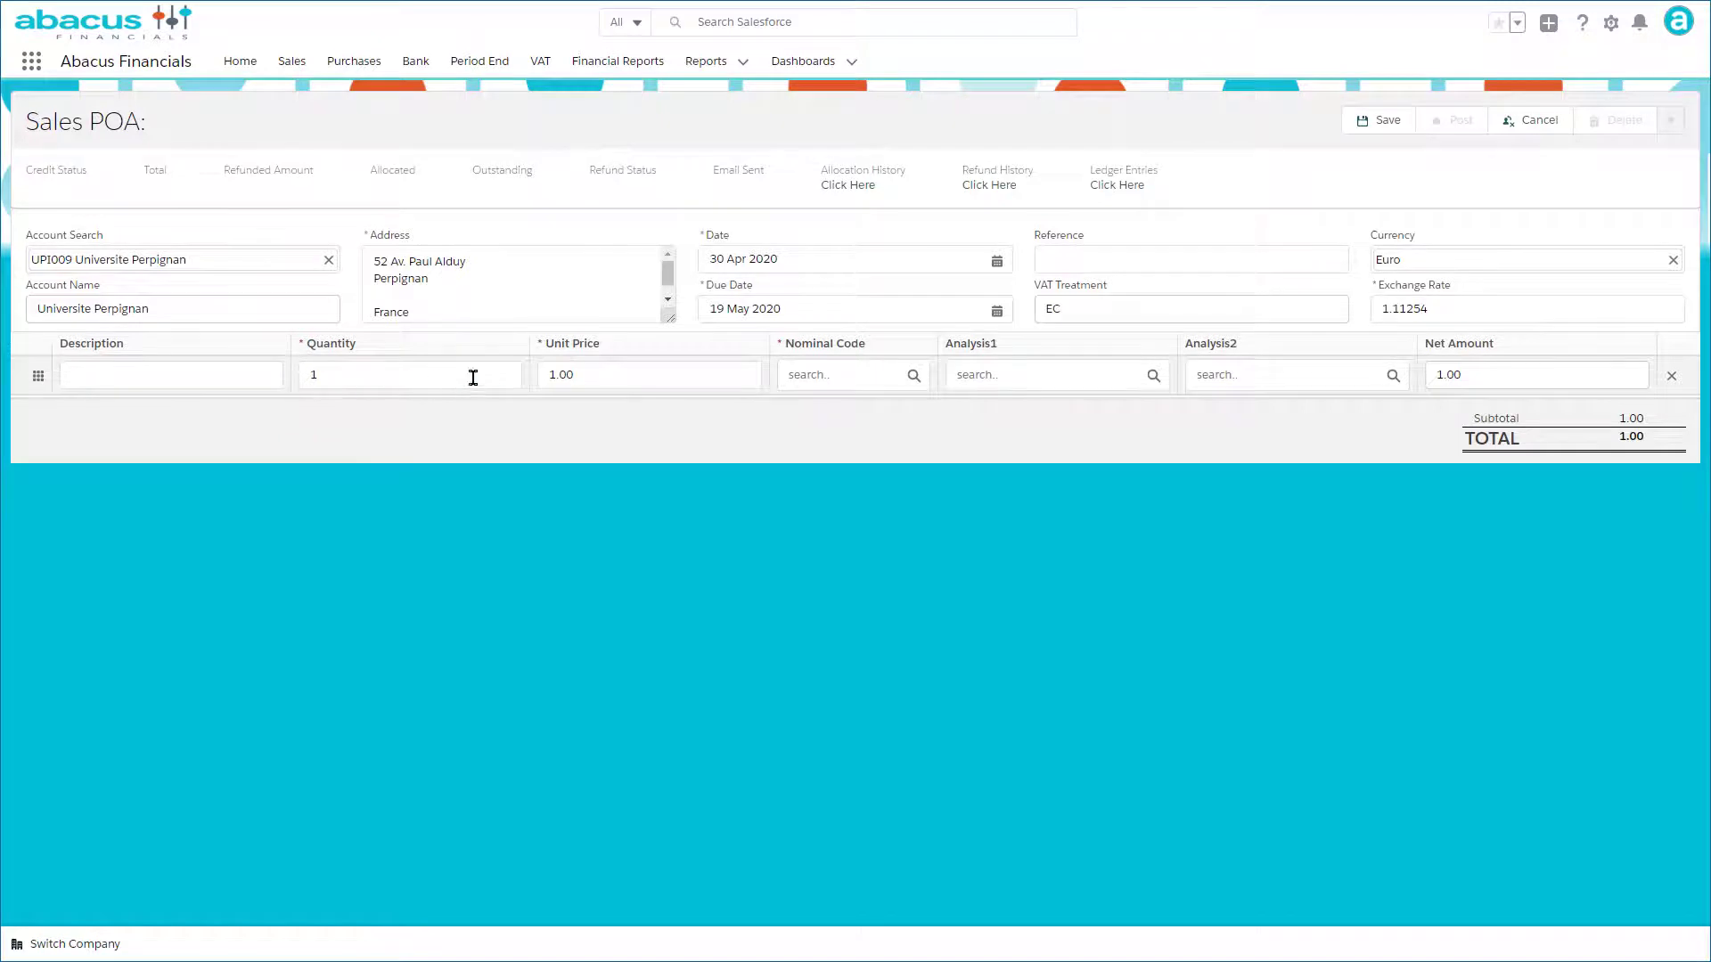
- Fill in the sales POA line with description Prepayment Depoist, unit price 1000 and nominal code 7300 NatWest EURO Current Account
left_click(238, 375)
type("Prepayment ")
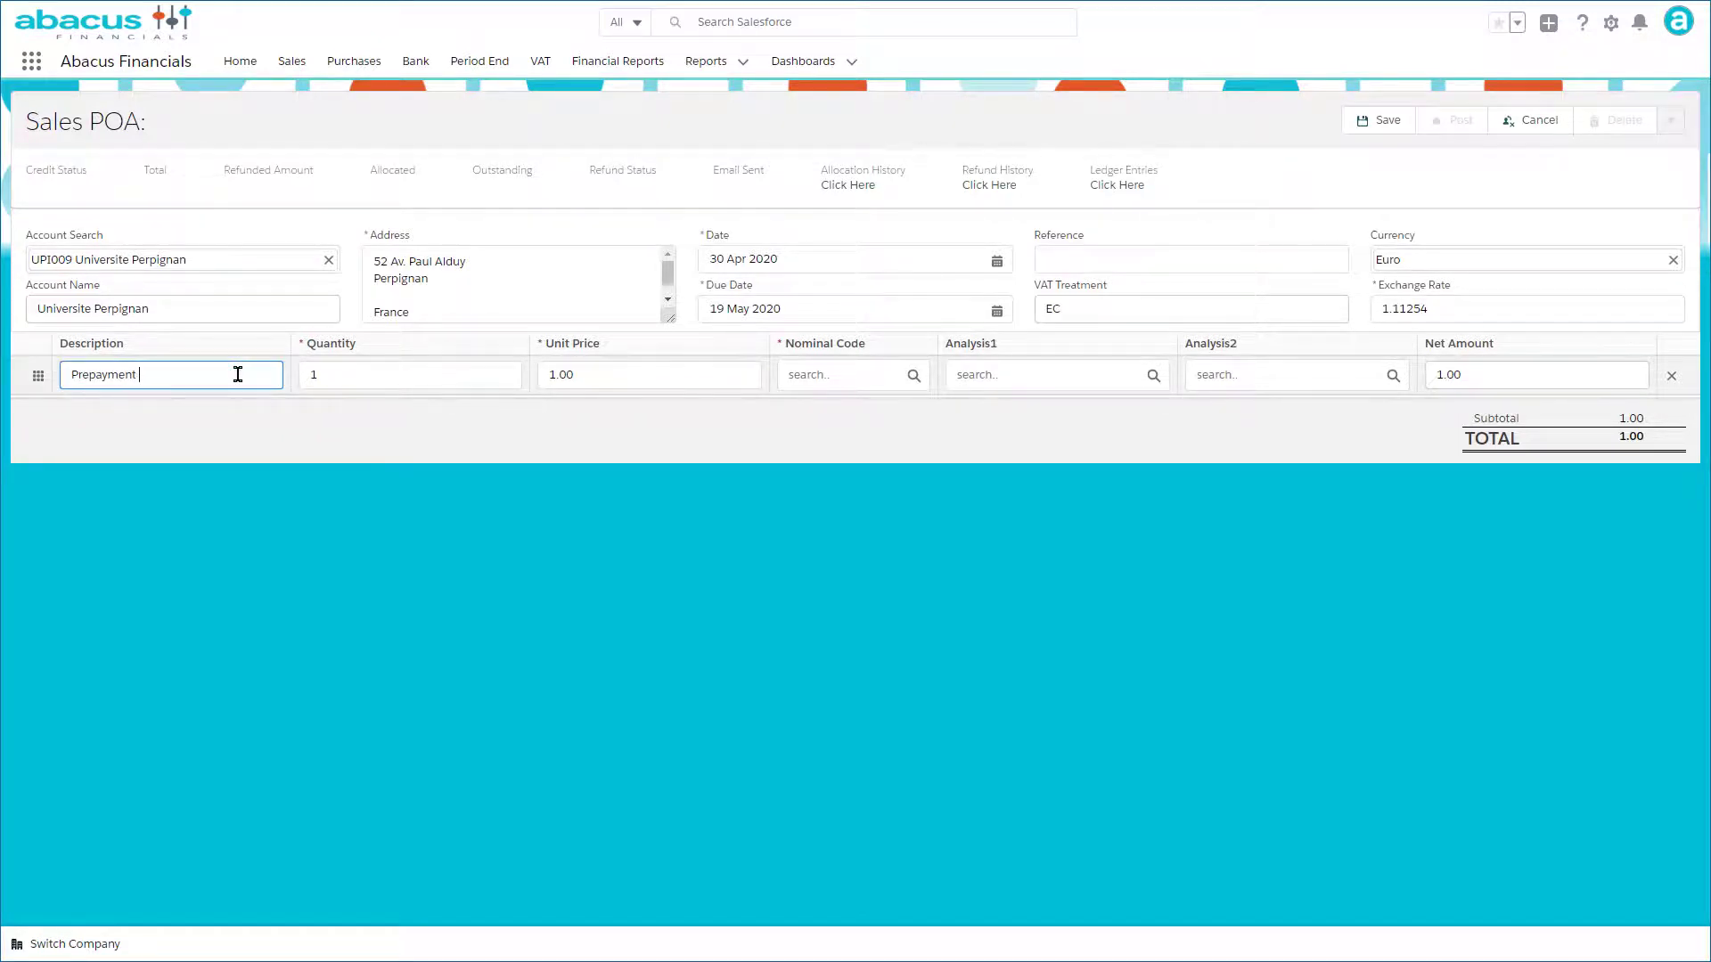
type("Depoist")
key("Tab")
key("Tab")
type("1")
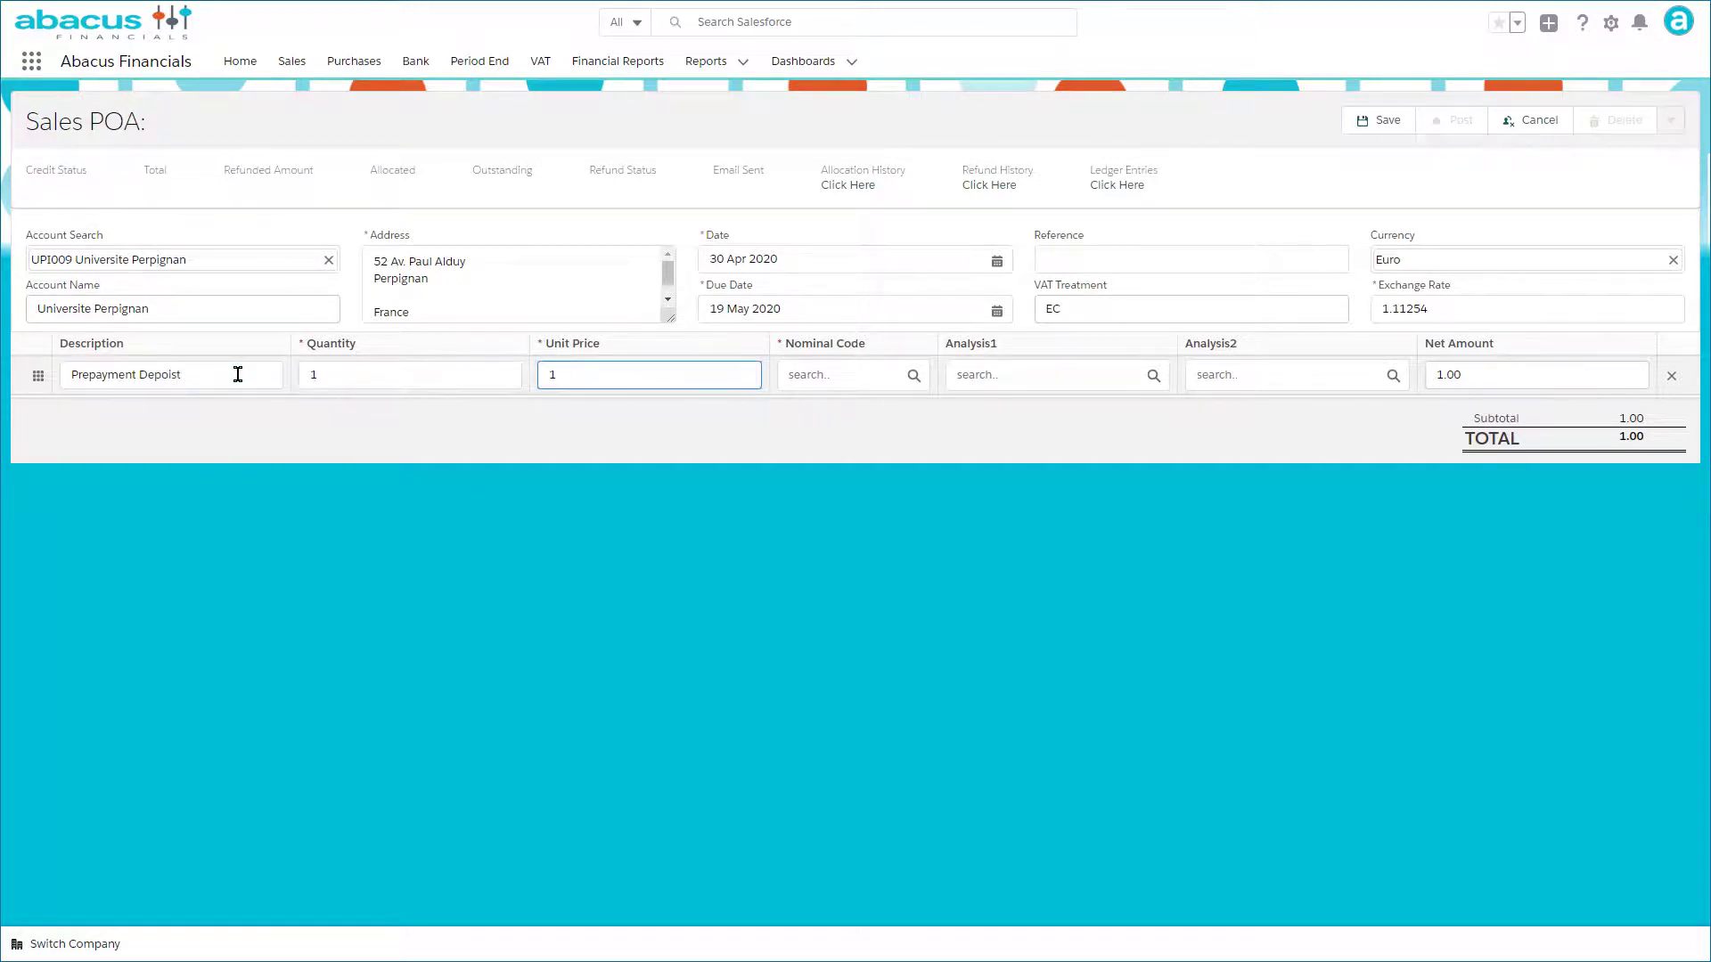
type("1000")
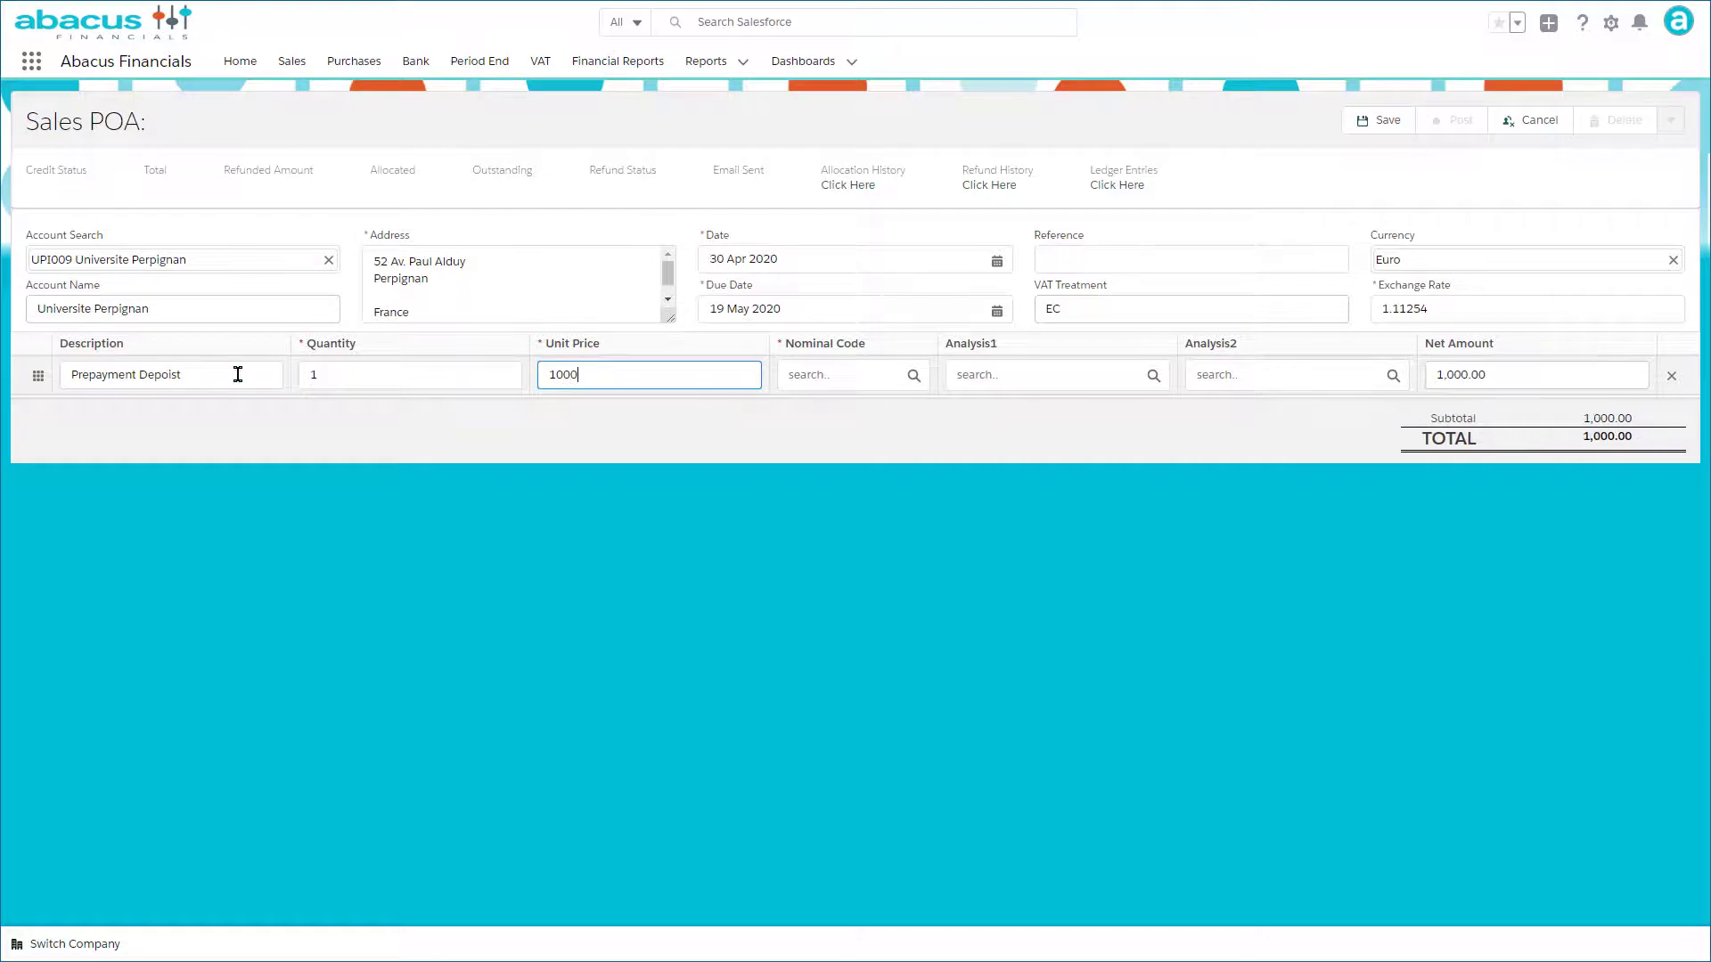
key("Tab")
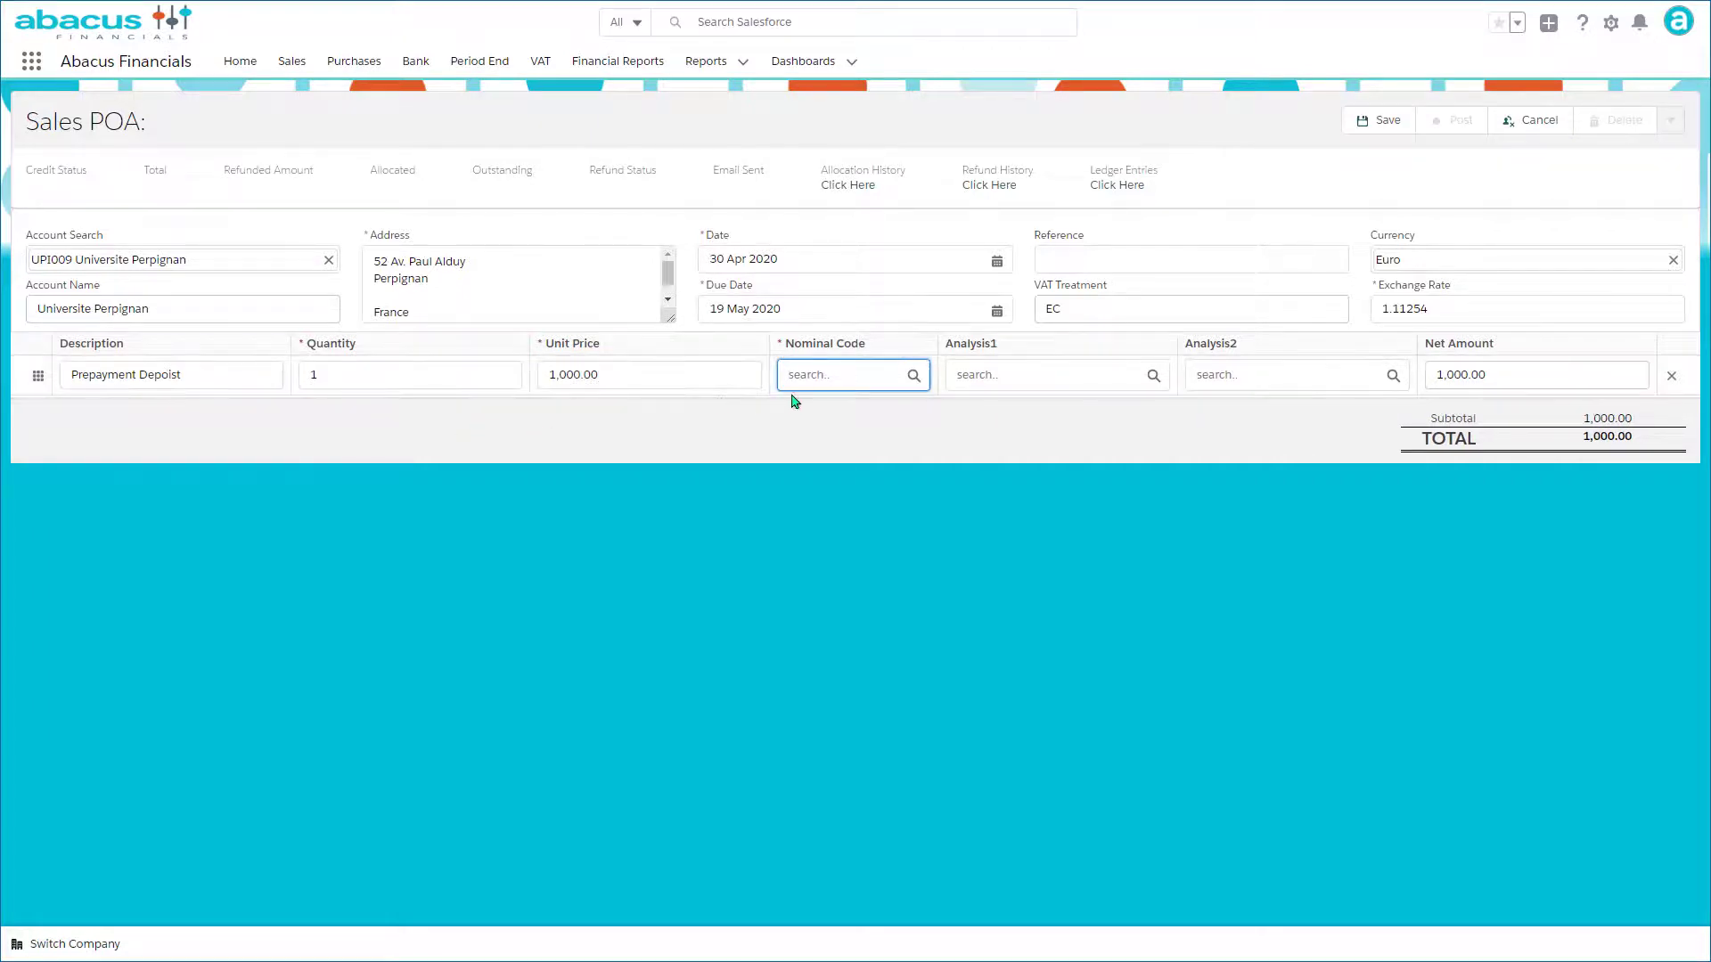
left_click(806, 372)
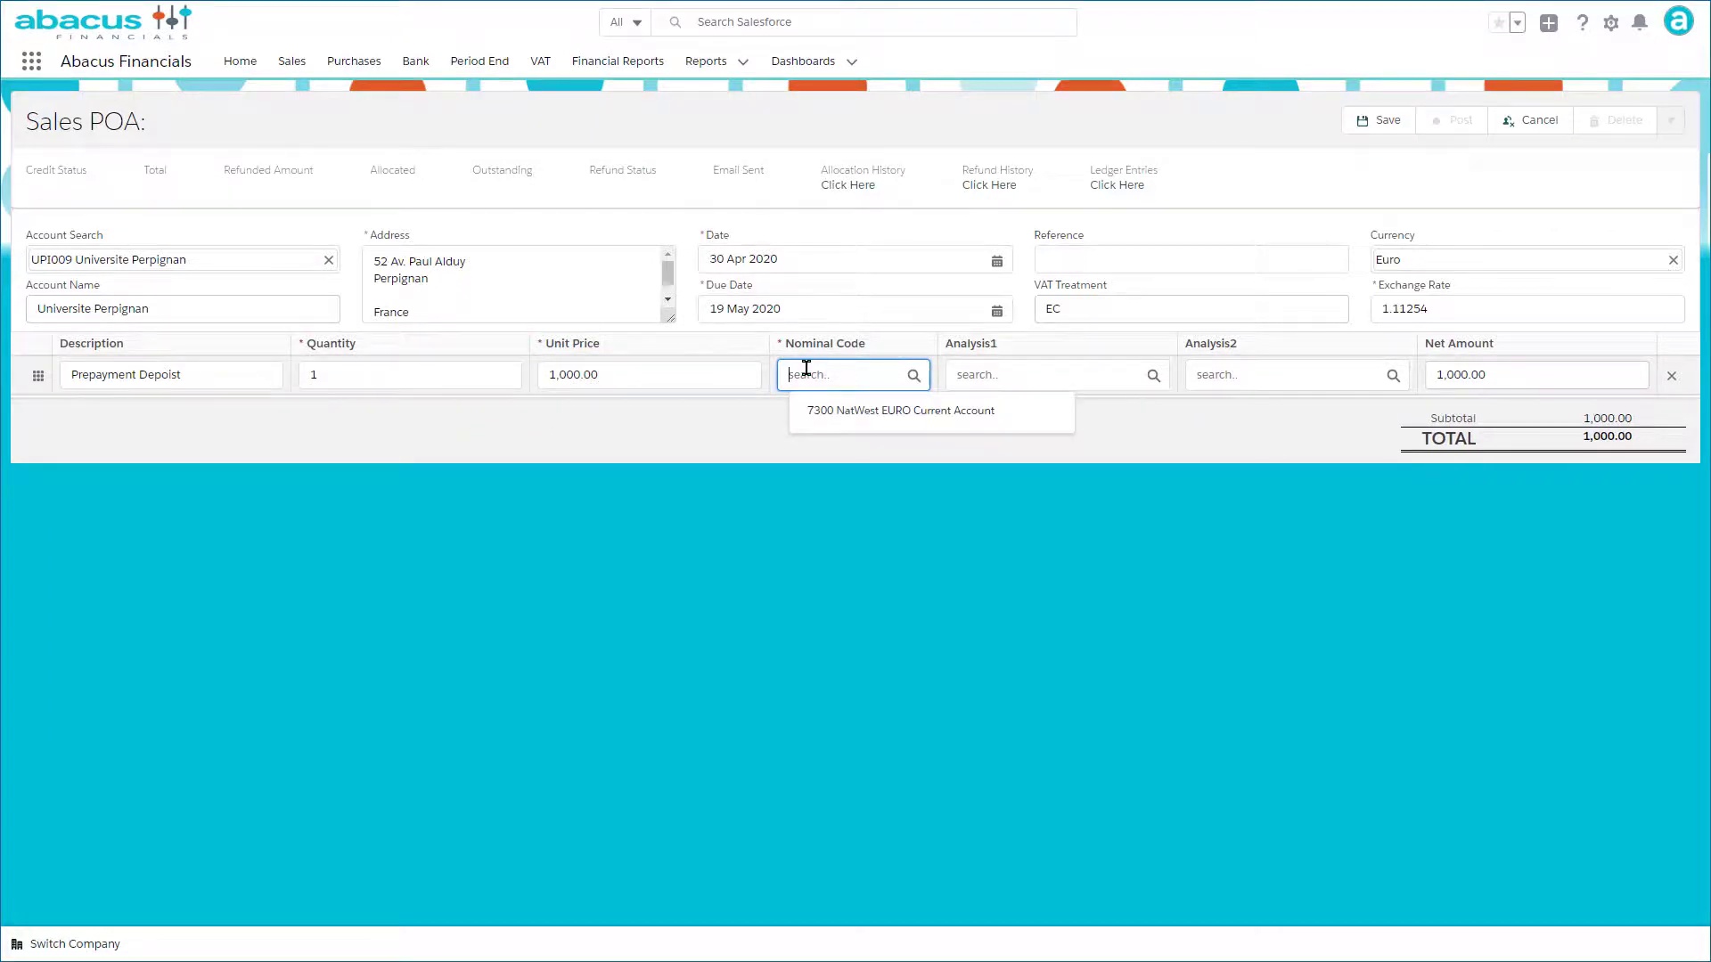
left_click(831, 411)
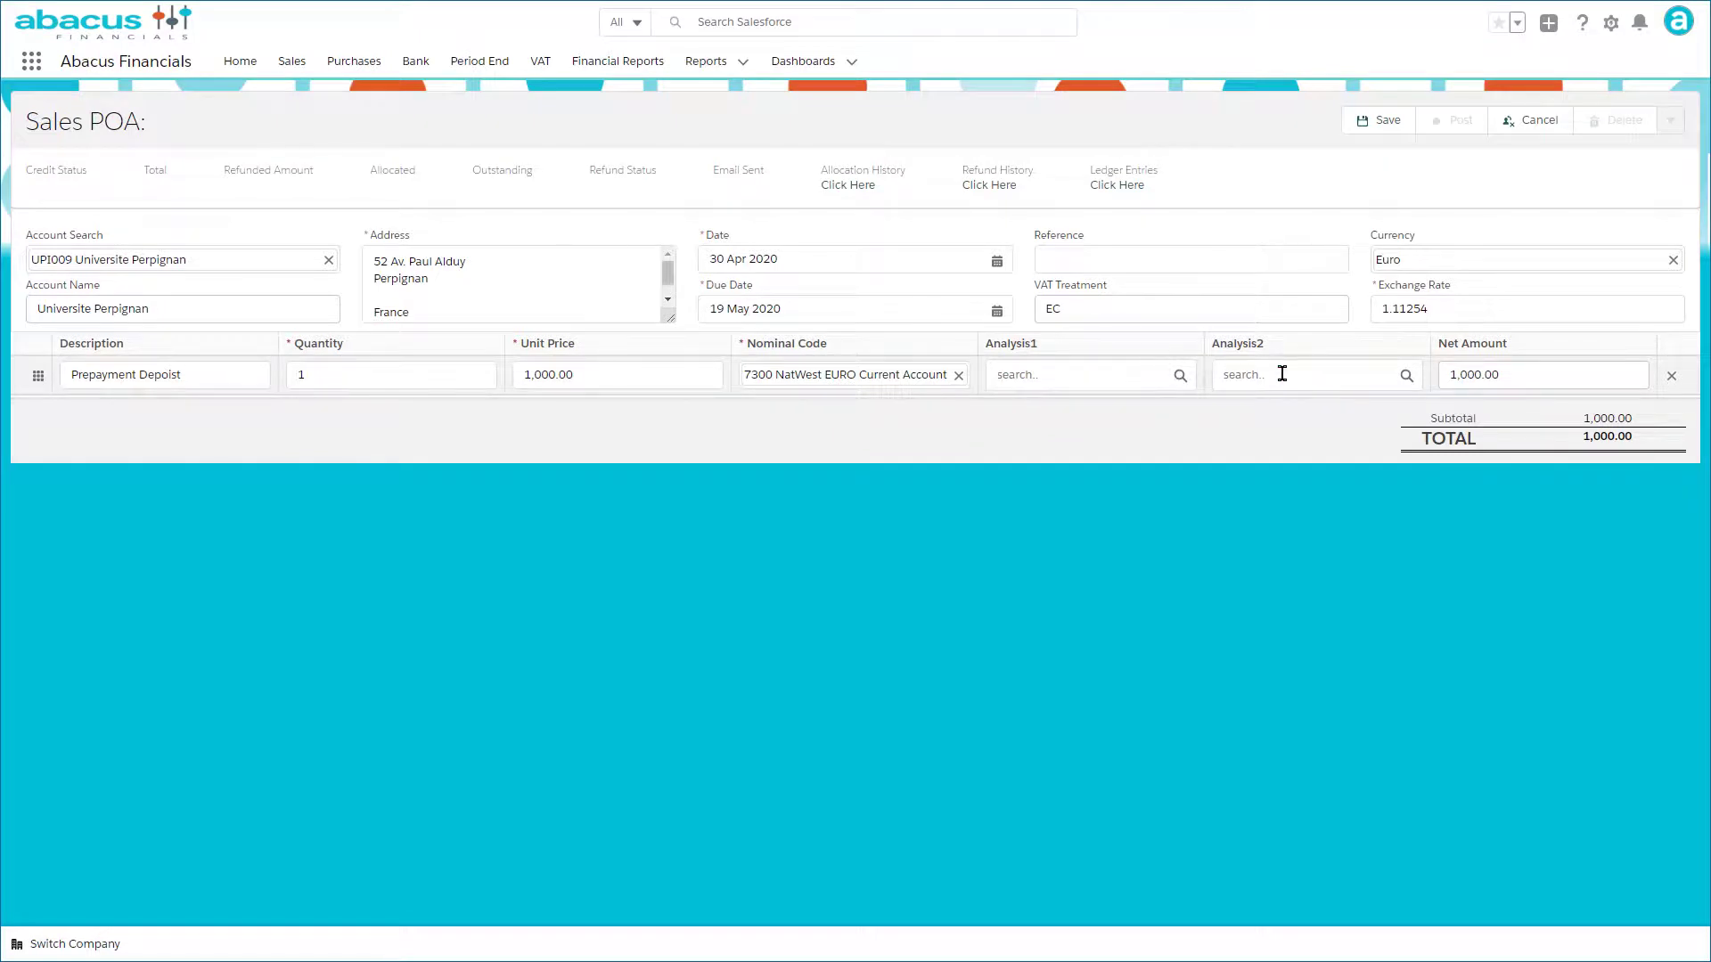
- Save the sales POA for Universite Perpignan and post it
left_click(1382, 132)
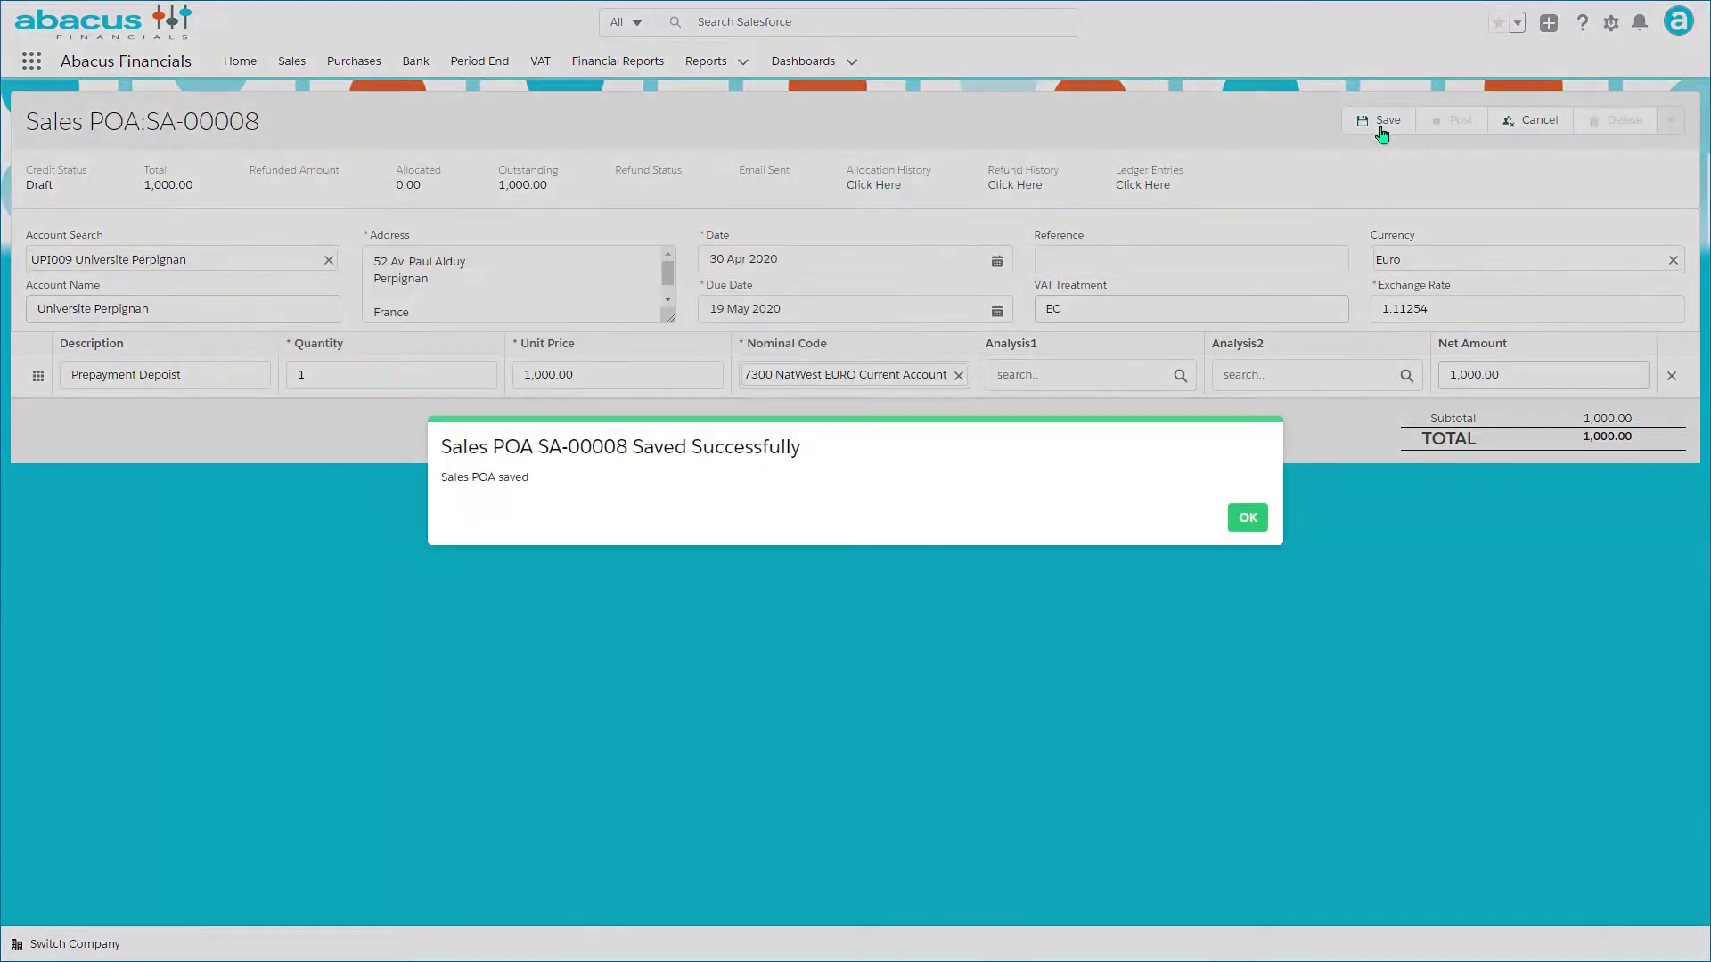
left_click(1248, 518)
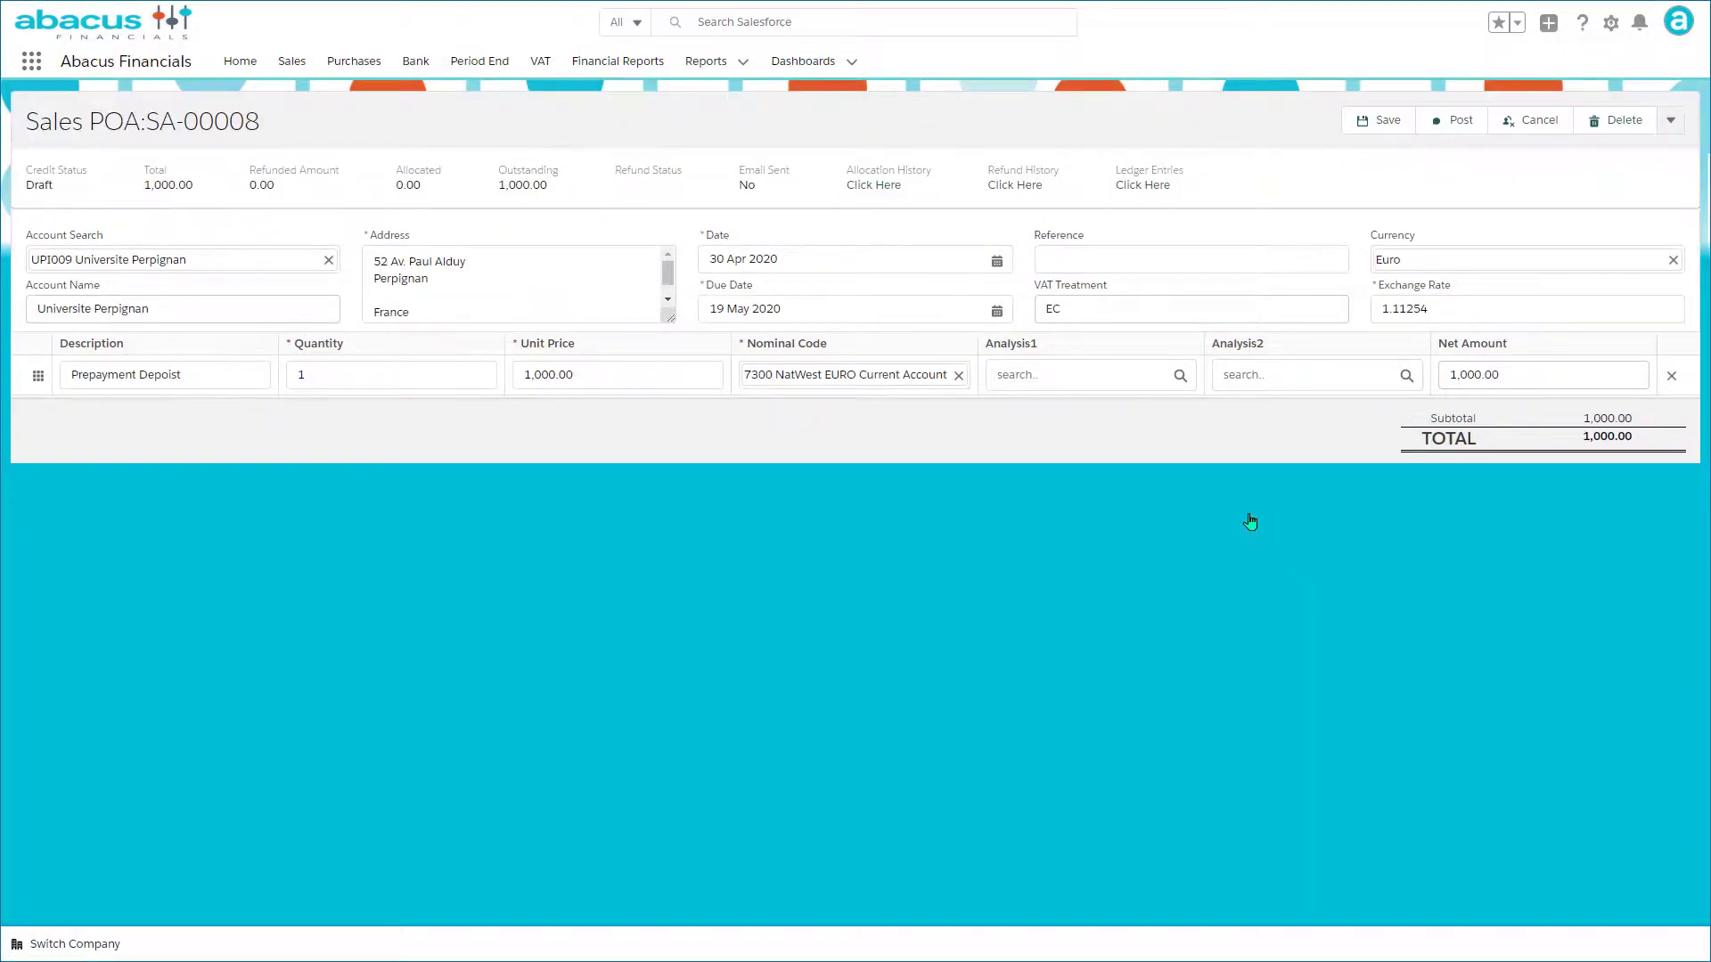
left_click(1439, 126)
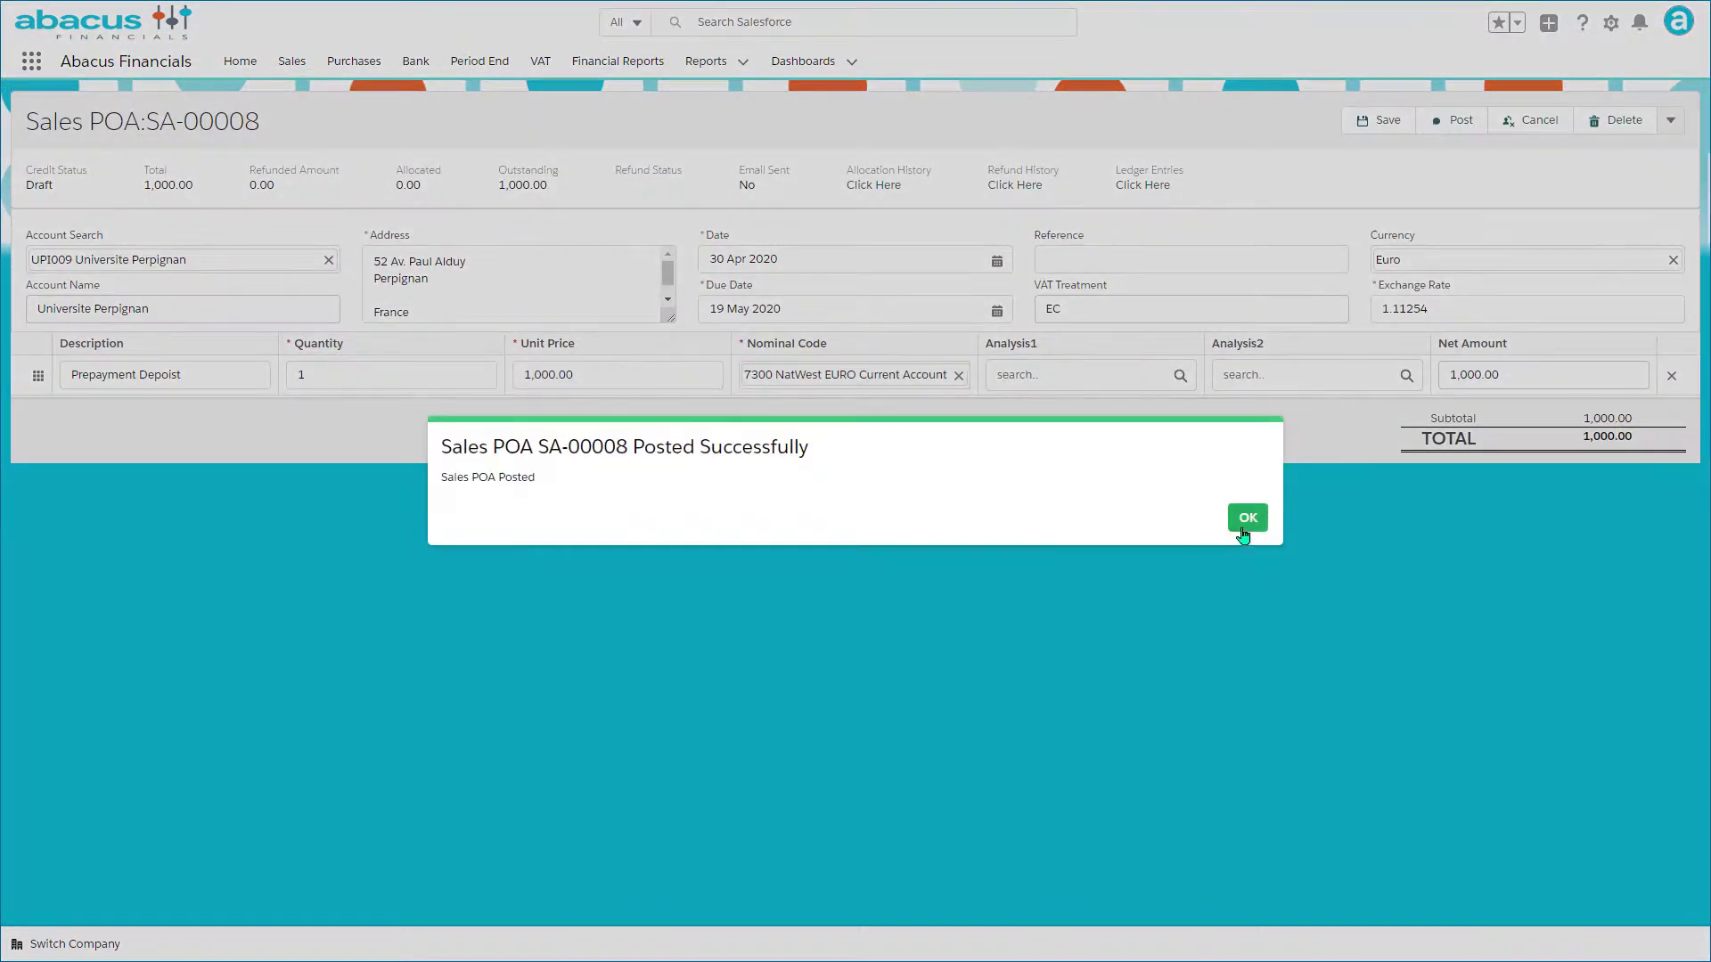
left_click(1246, 526)
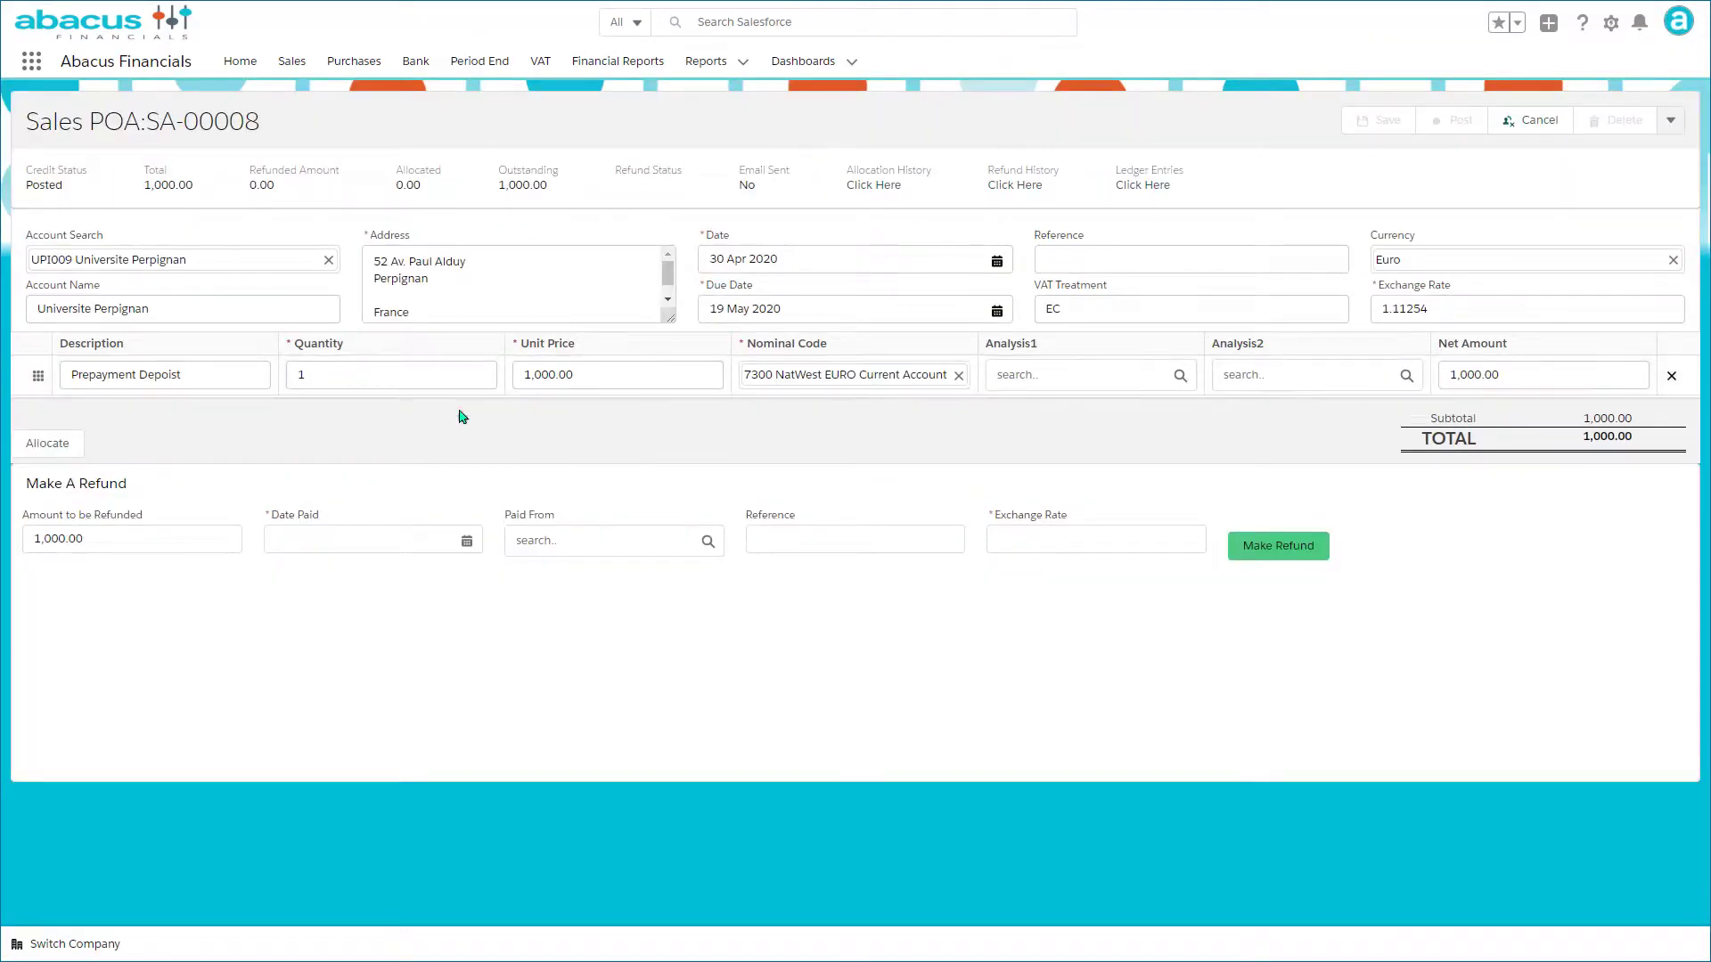
- Open the allocation for the posted sales POA, and view the list of all sales refunds
left_click(49, 443)
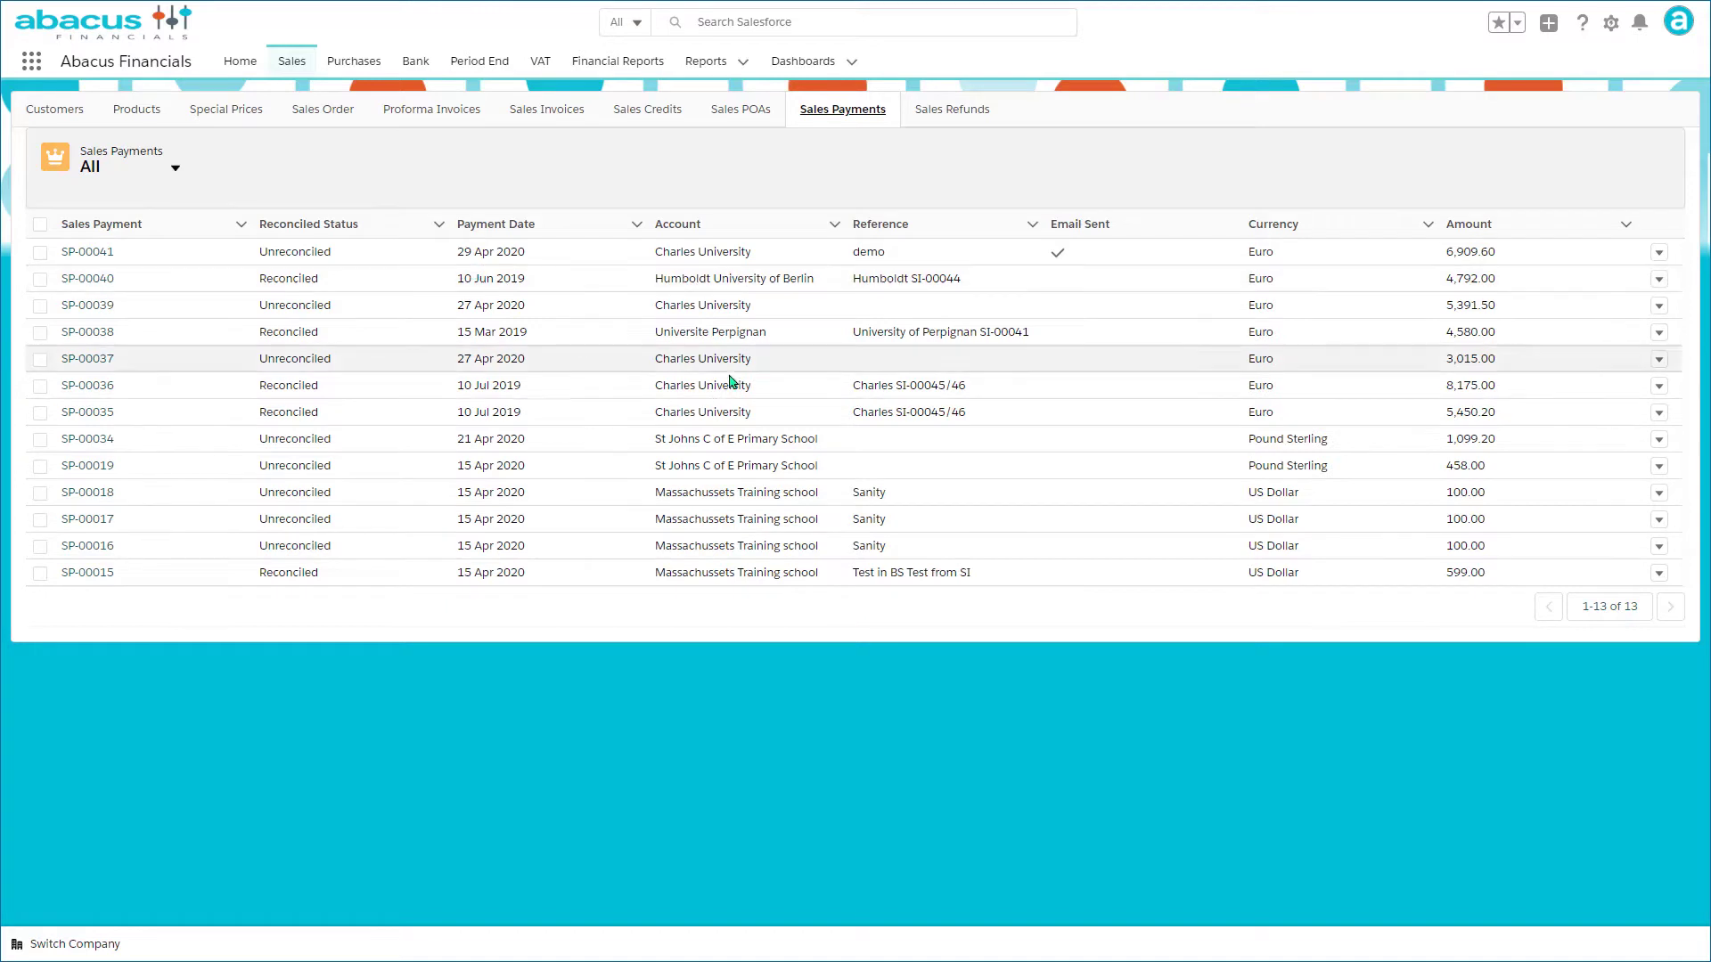
left_click(960, 108)
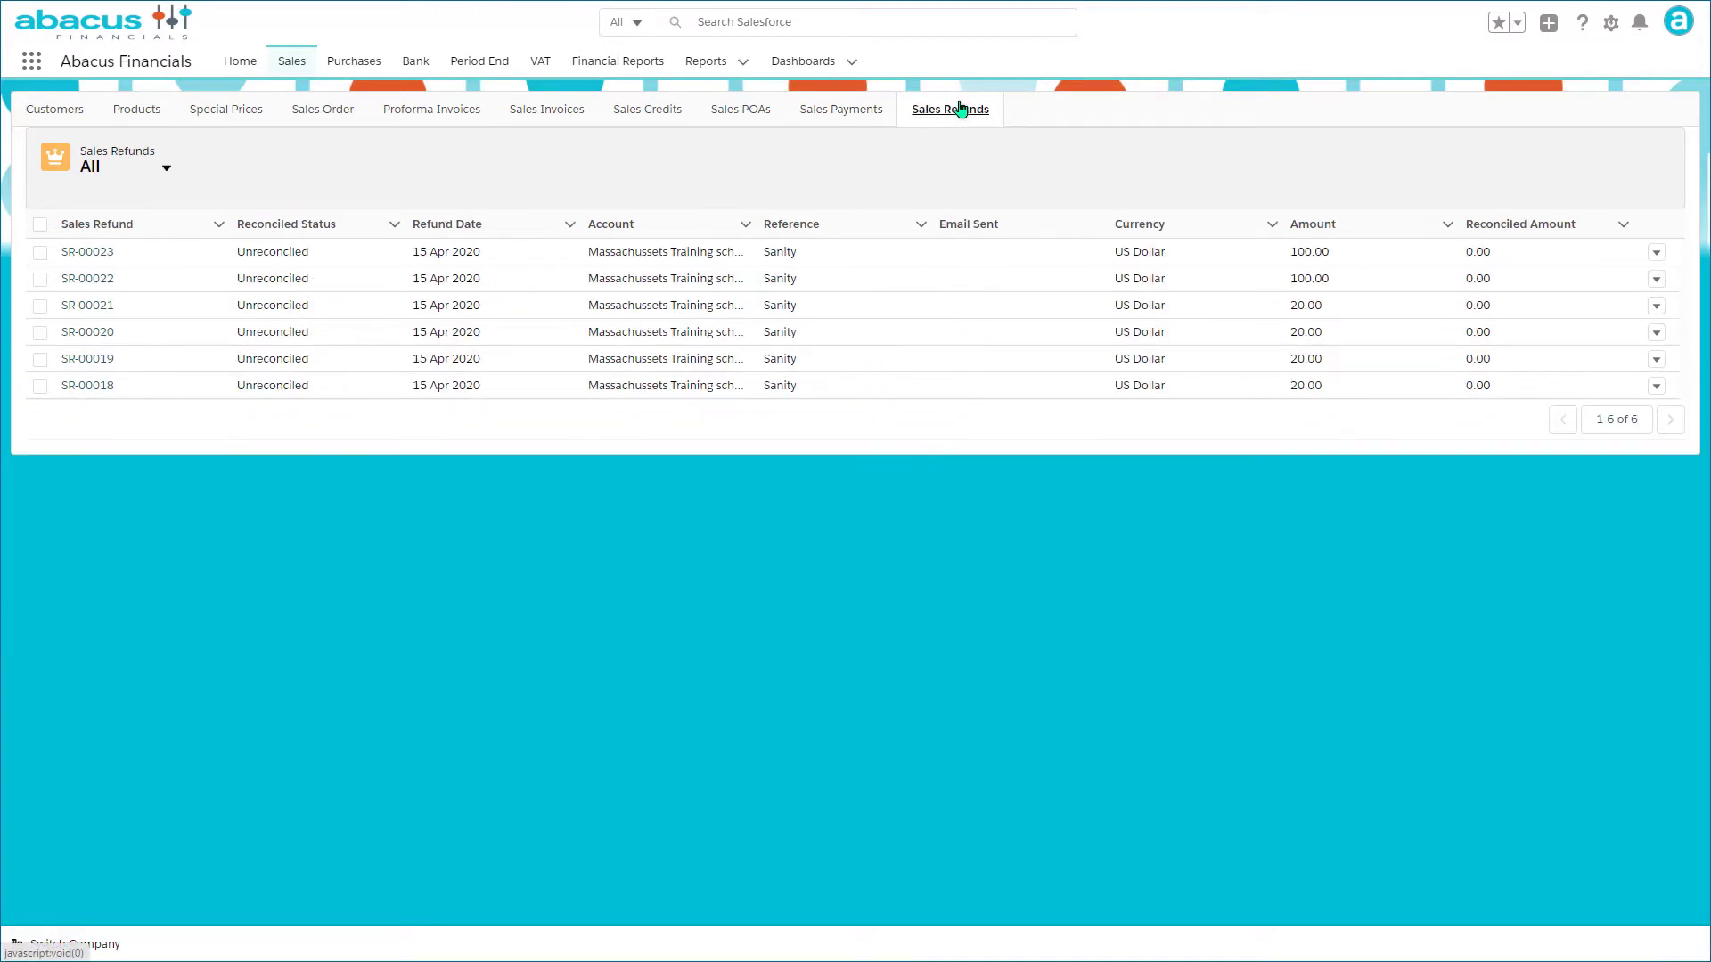